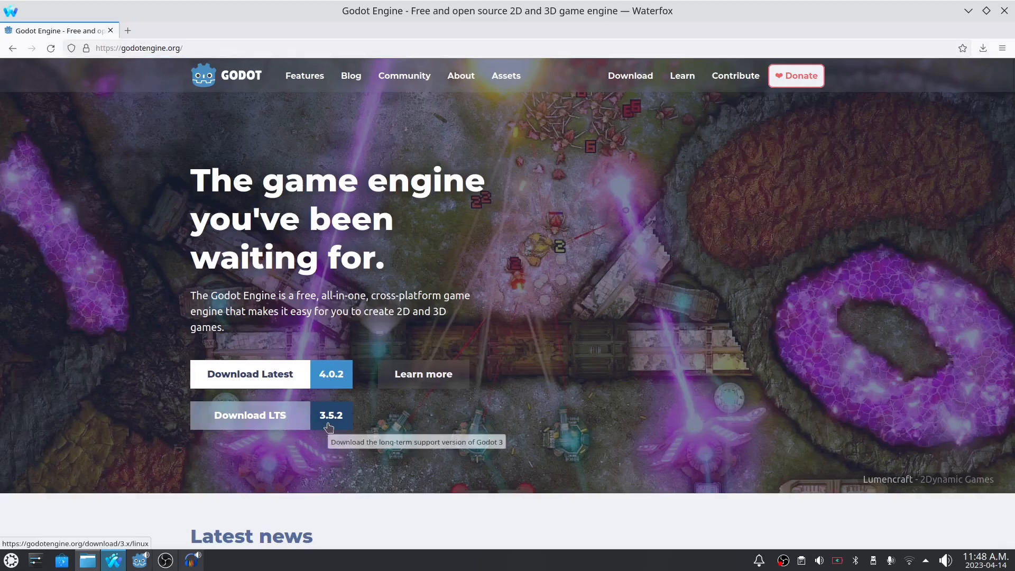
- Download the standard 64-bit Linux build of Godot 3.5.2 LTS from the Godot website
left_click(298, 416)
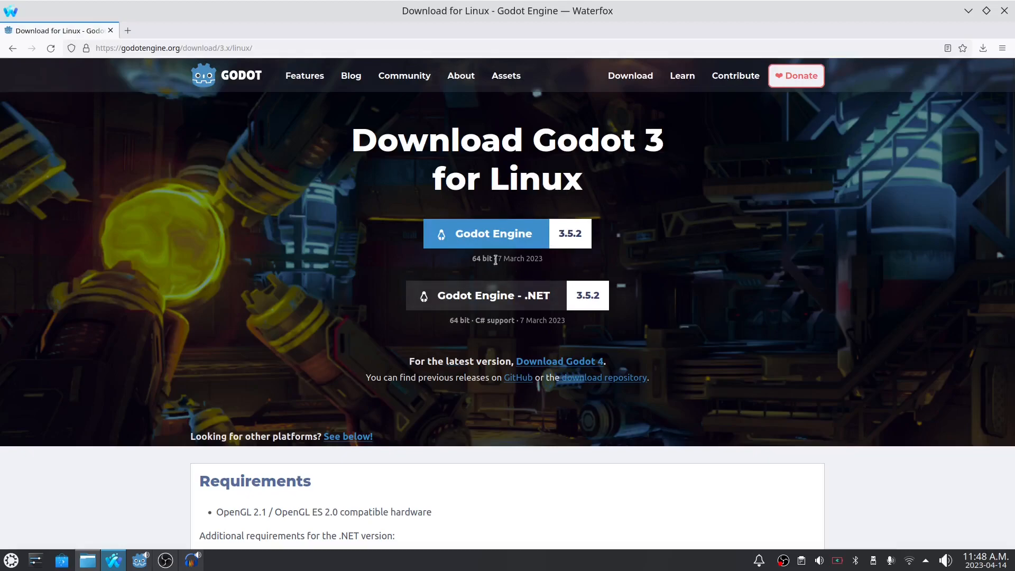
left_click(501, 232)
left_click(690, 183)
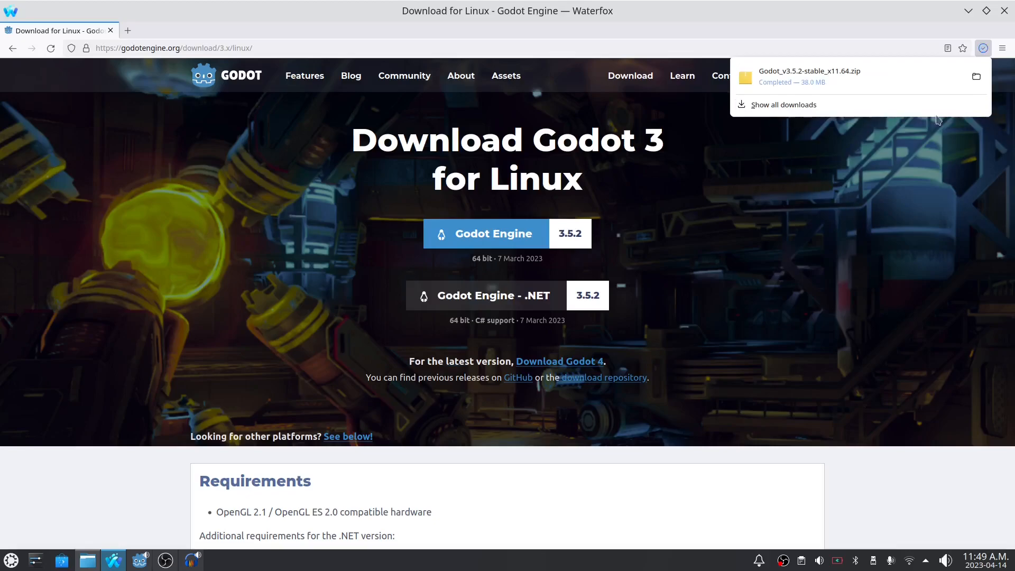
- Extract the downloaded Godot_v3.5.2-stable_x11.64.zip with Ark into its own subfolder in Downloads and close Ark
left_click(976, 78)
left_click(374, 196)
right_click(378, 92)
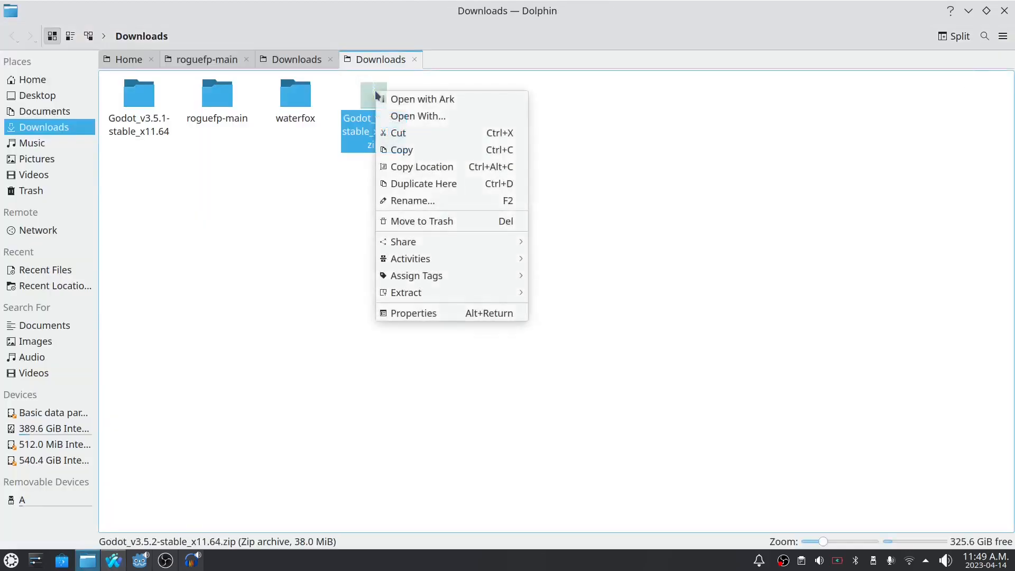
left_click(413, 101)
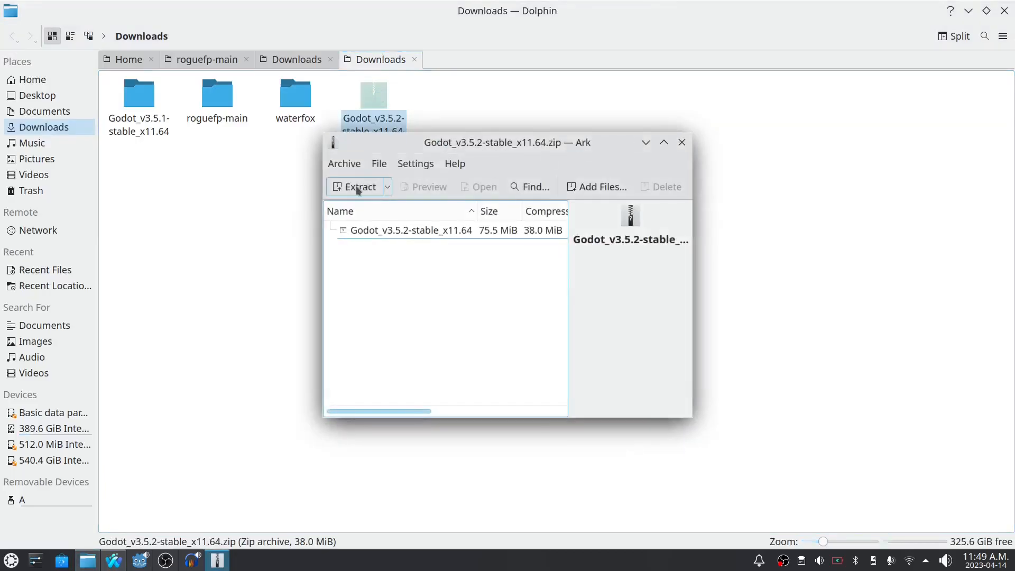
left_click(358, 188)
left_click(674, 121)
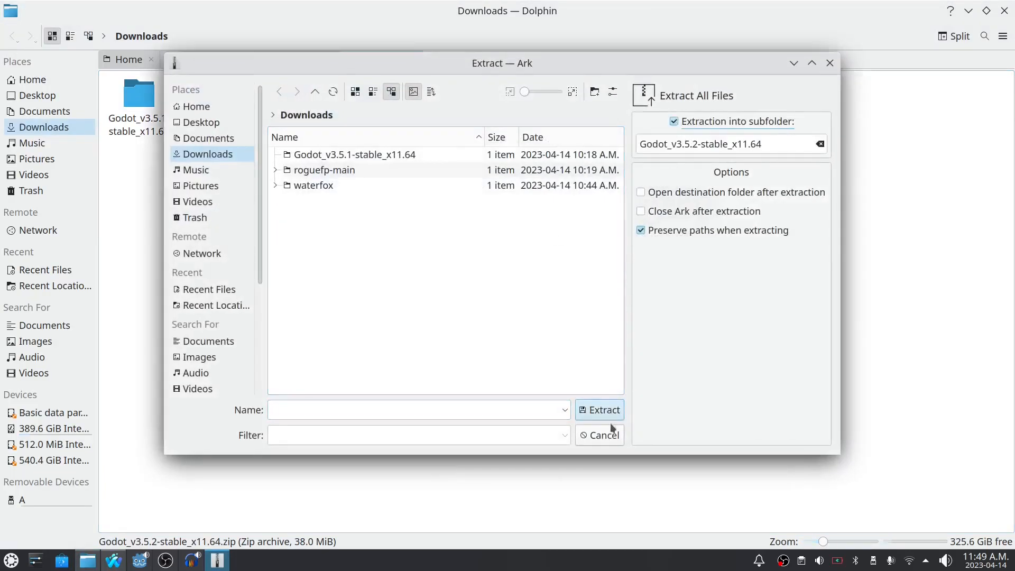
left_click(601, 410)
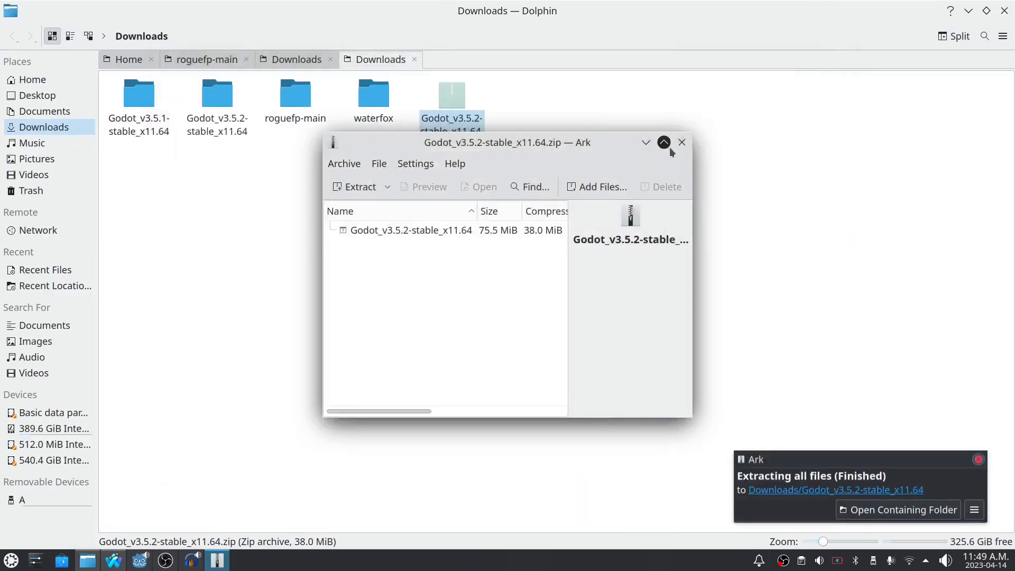
left_click(679, 145)
- Launch the Godot_v3.5.2-stable_x11.64 executable from the newly extracted folder
left_click(219, 92)
left_click(140, 102)
double_click(139, 101)
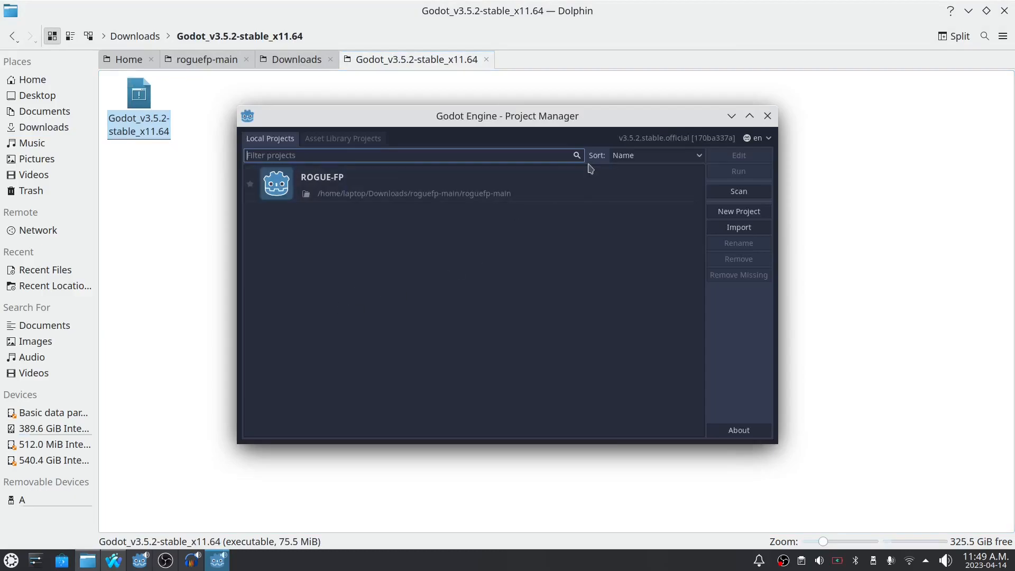
- Create a new project named "mod" in its own new folder in the home directory and open it for editing
left_click(738, 211)
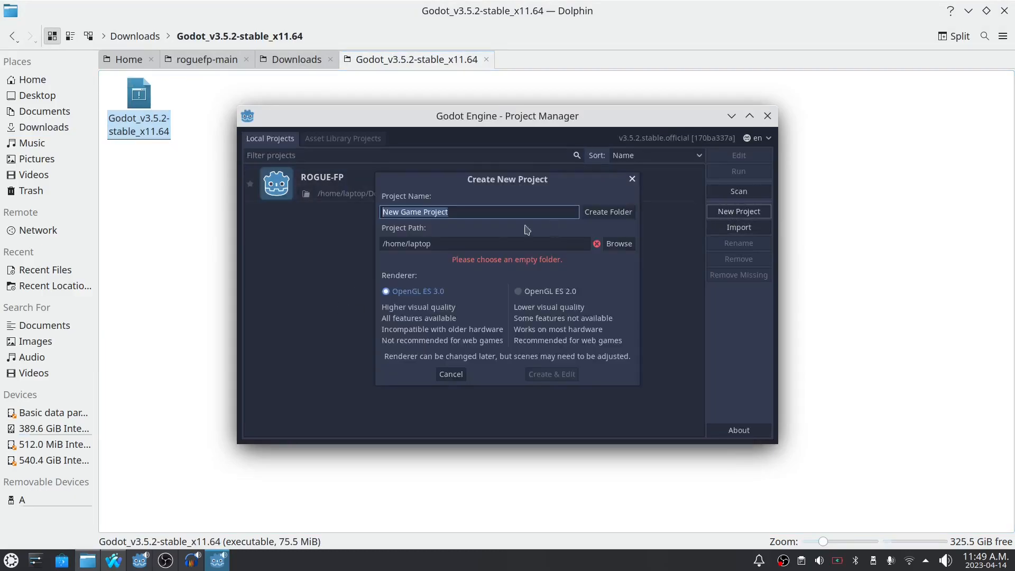
key("BackSpace")
type("mo")
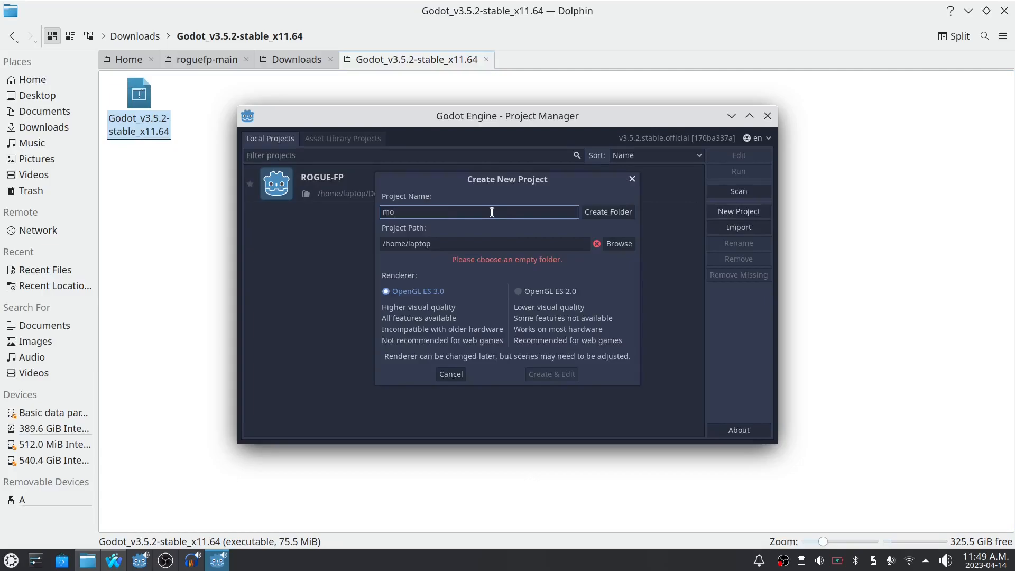
type("d")
left_click(607, 213)
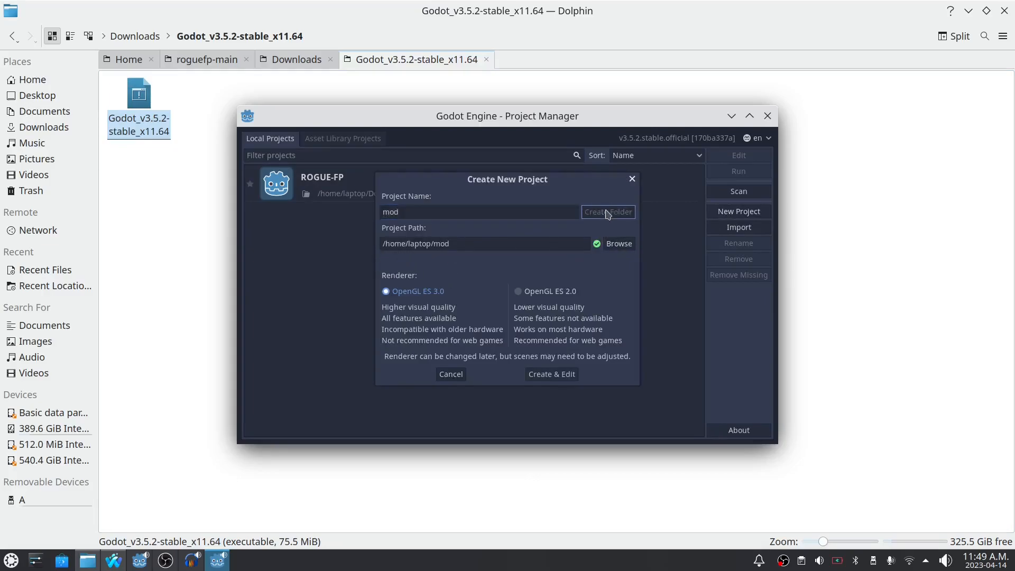
left_click(555, 376)
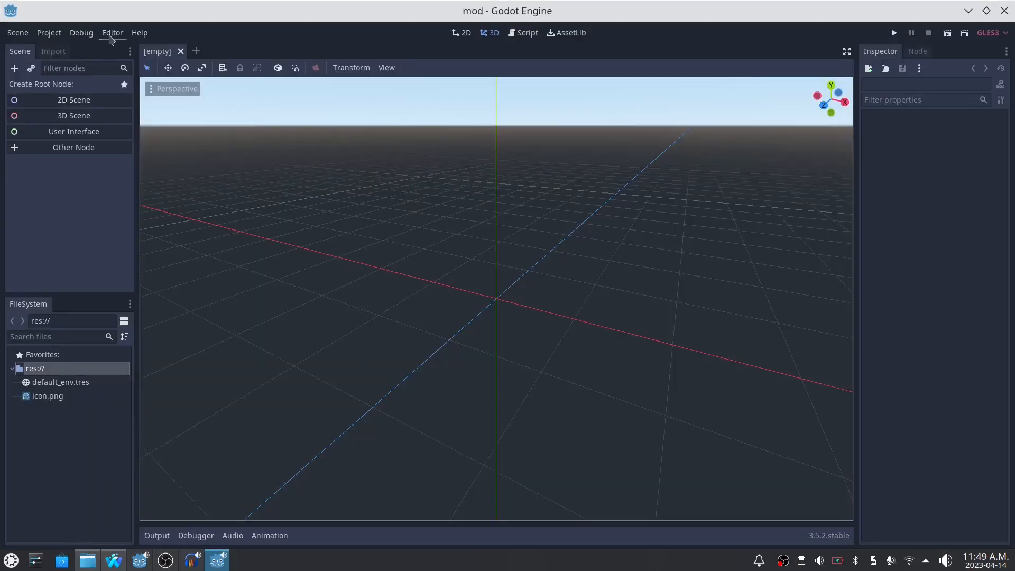
- Download and install the 3.5.2.stable export templates, then close the template manager
left_click(112, 32)
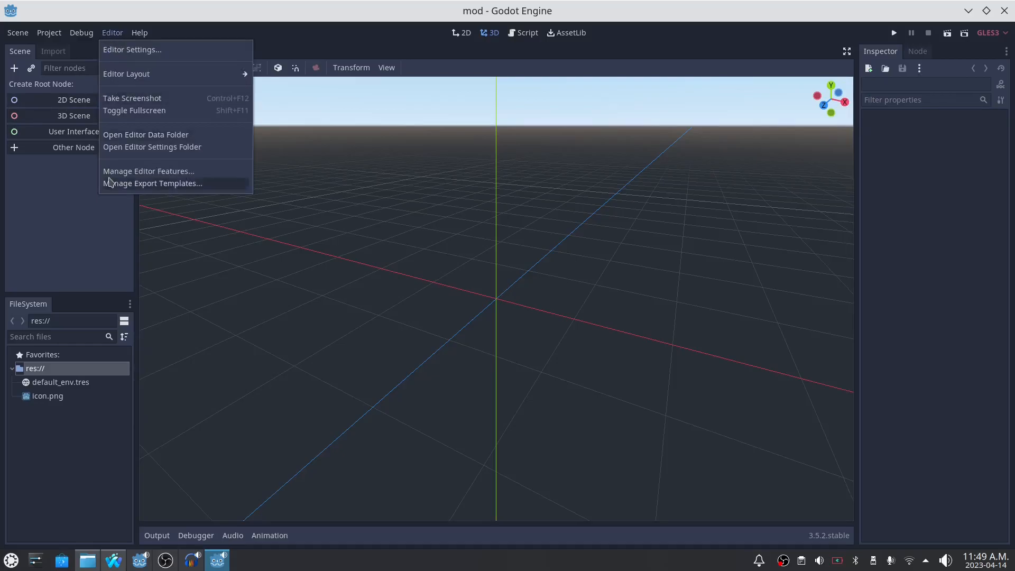
left_click(152, 184)
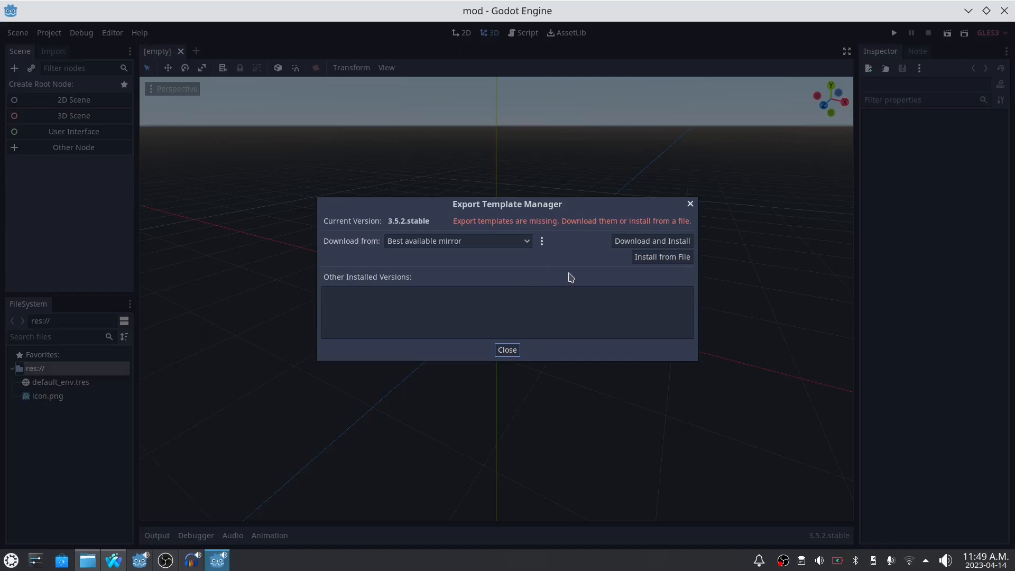
left_click(663, 242)
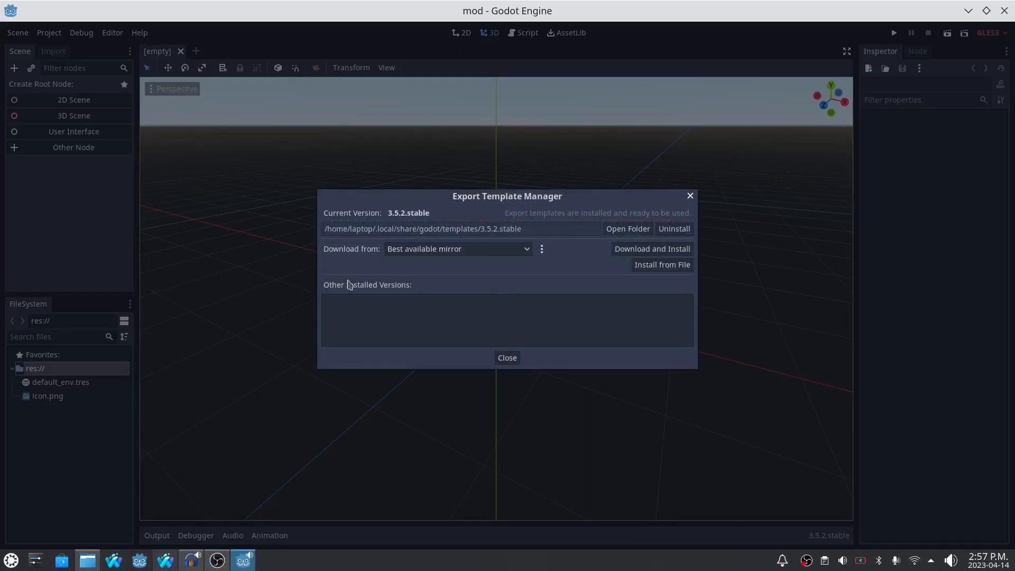
left_click(508, 359)
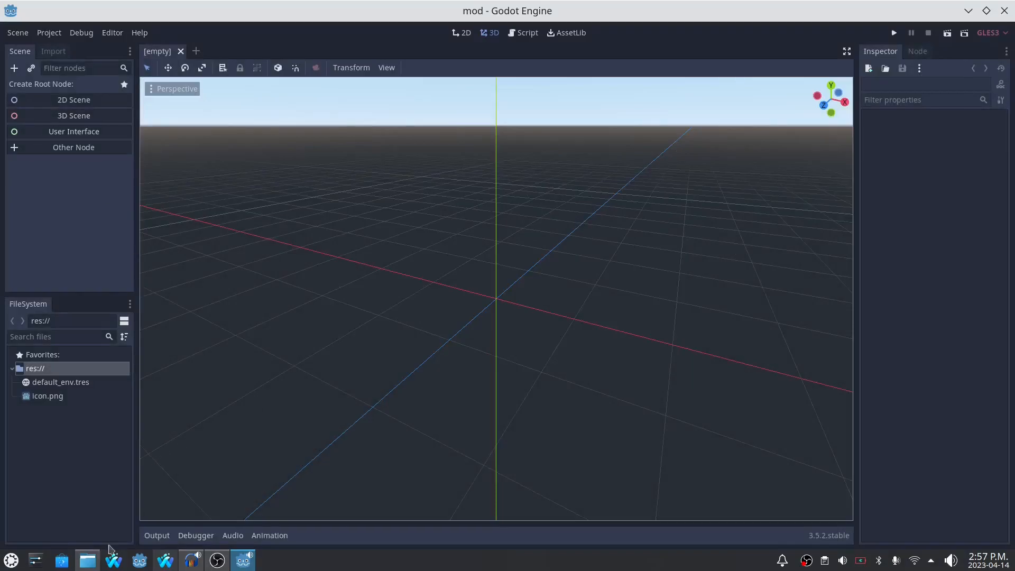
- Switch to the Dolphin file manager and open the mod project folder in the home directory
left_click(87, 565)
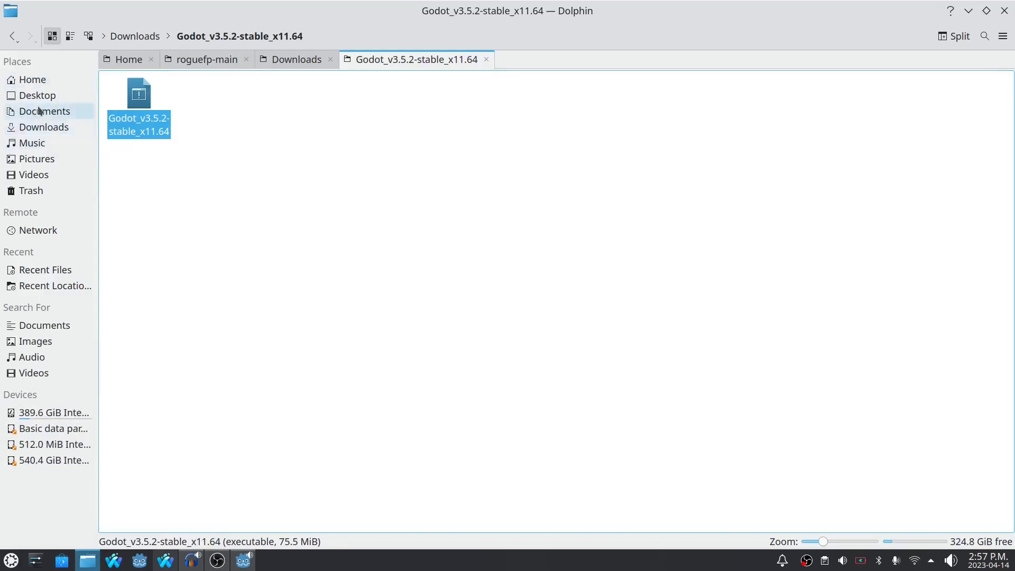
left_click(36, 77)
left_click(388, 87)
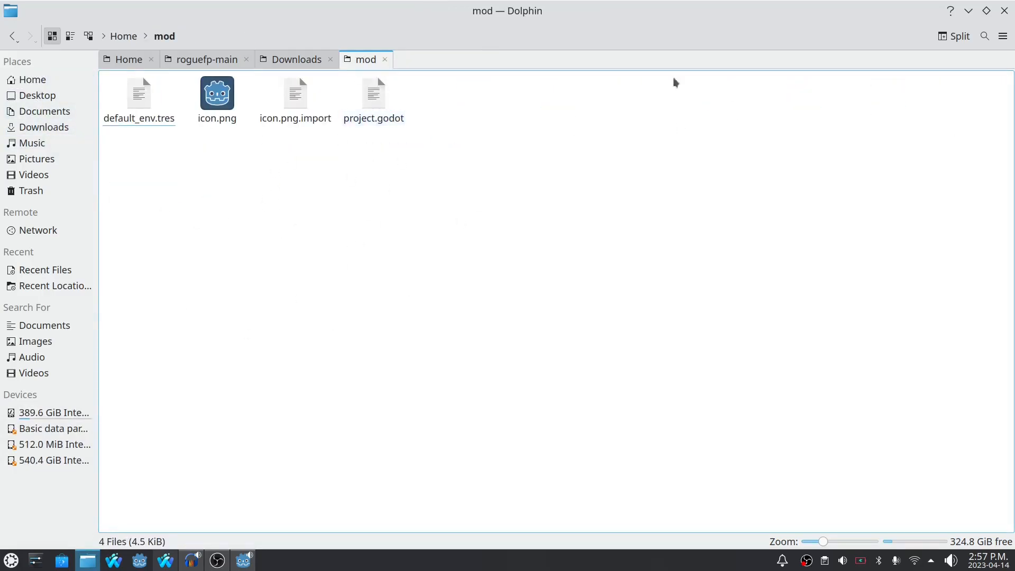
- Clear the windows covering the desktop and open the rogue-fp sprites folder alongside the mod folder
left_click_drag(571, 20, 456, 76)
left_click(967, 11)
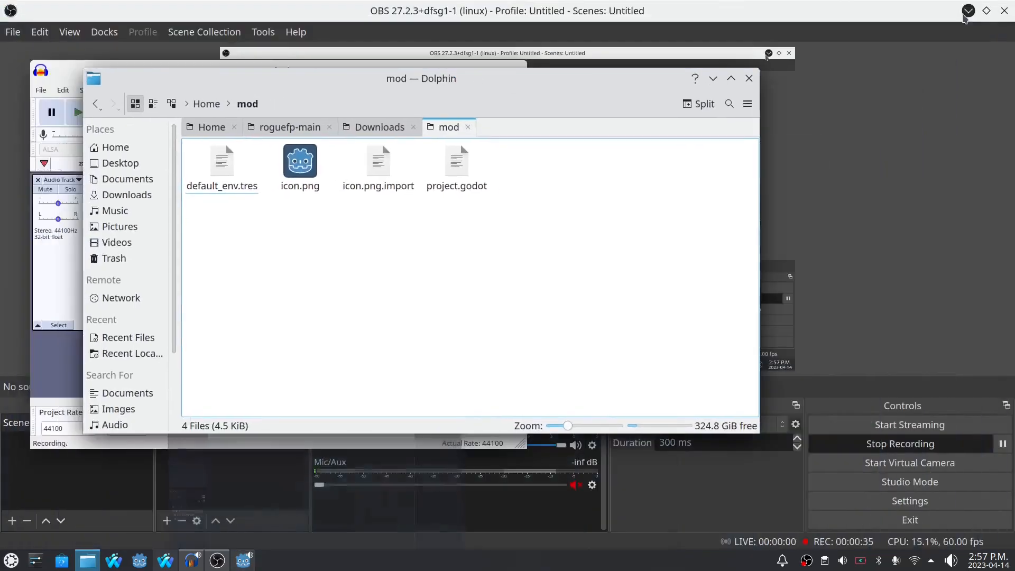
left_click(967, 12)
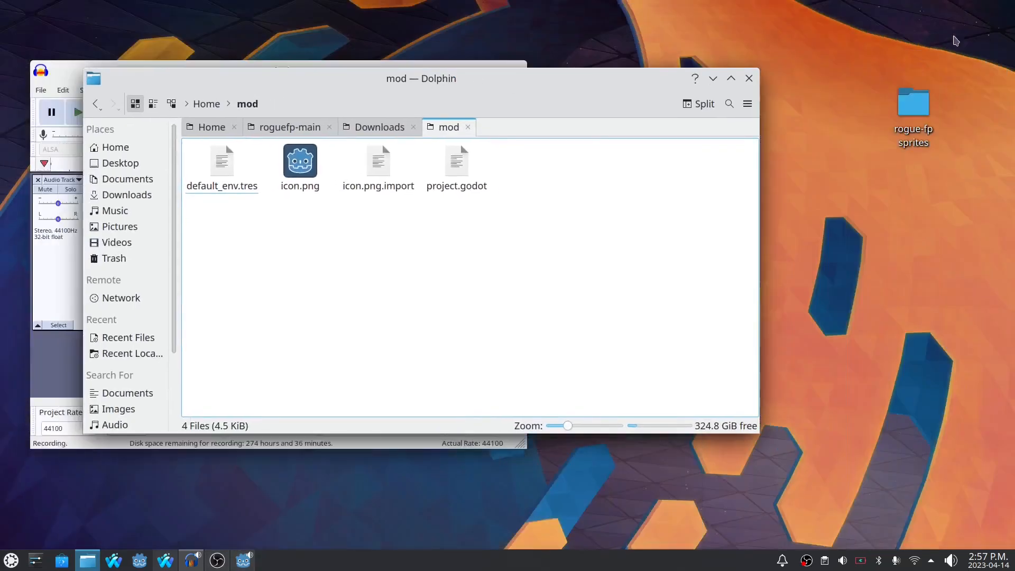
right_click(914, 105)
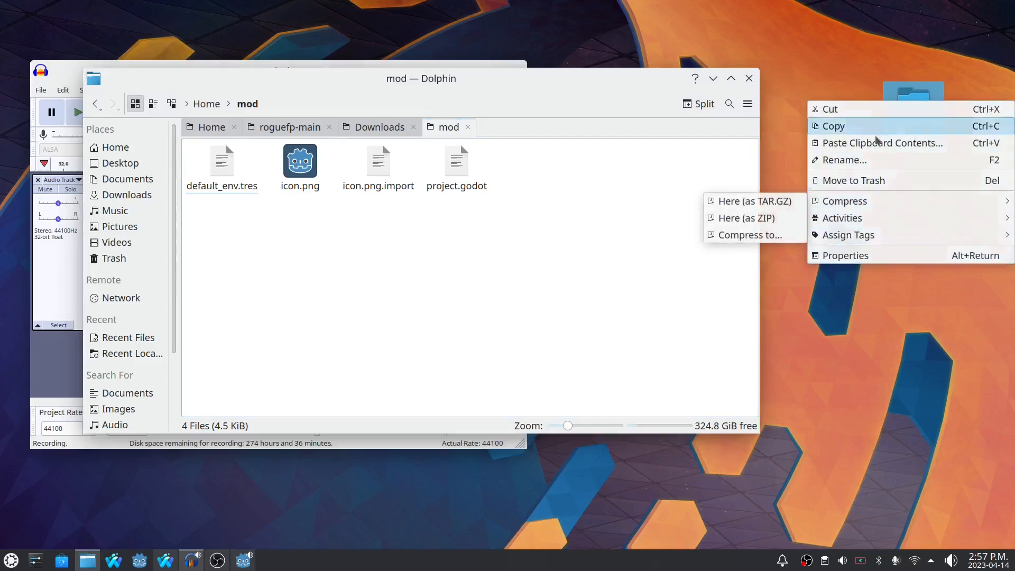
left_click(916, 114)
double_click(914, 117)
left_click_drag(436, 79, 512, 95)
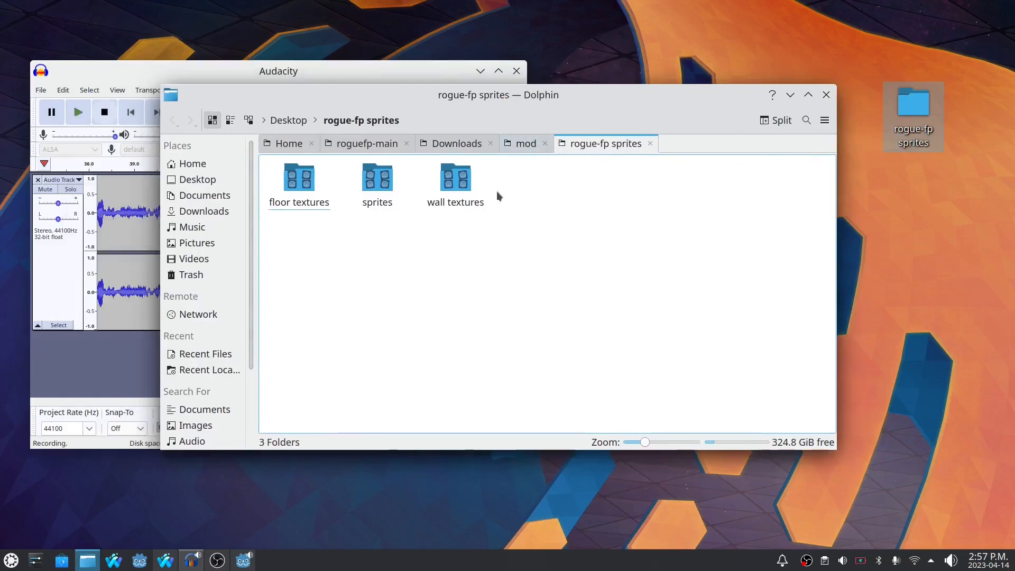
- Examine the contents of the floor textures, sprites and wall textures folders inside rogue-fp sprites
left_click(300, 181)
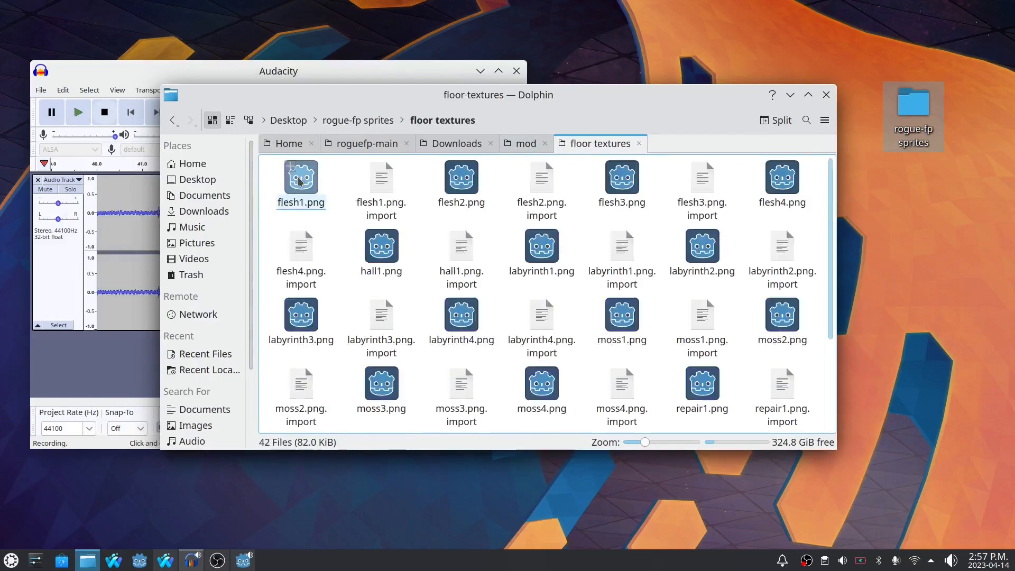
scroll(402, 234, "down", 3)
key("alt+Left")
left_click(375, 194)
scroll(375, 193, "down", 10)
scroll(393, 281, "up", 9)
scroll(393, 284, "up", 5)
key("alt+Left")
left_click(455, 183)
key("alt+Left")
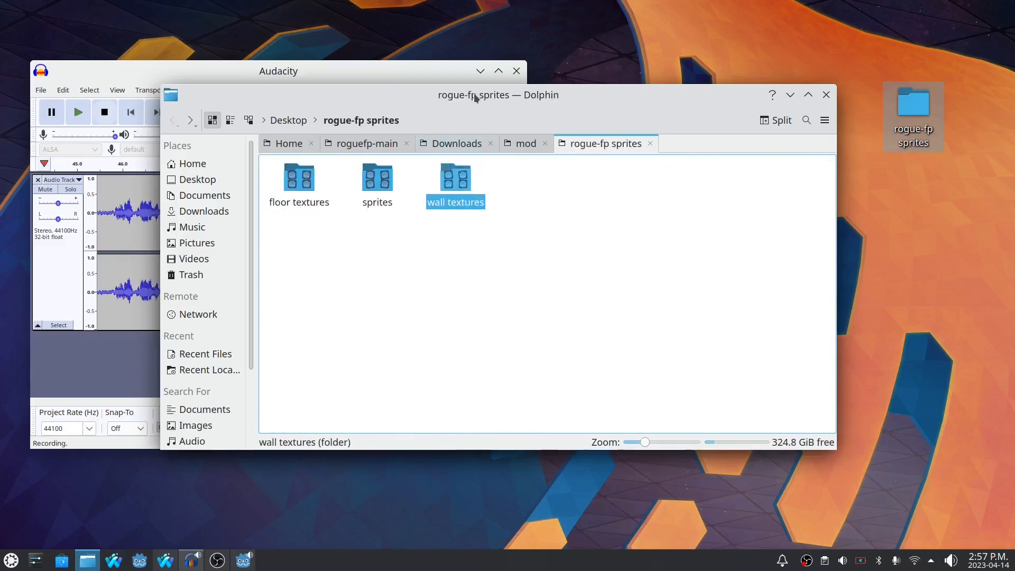
left_click_drag(473, 95, 673, 79)
left_click_drag(753, 96, 696, 91)
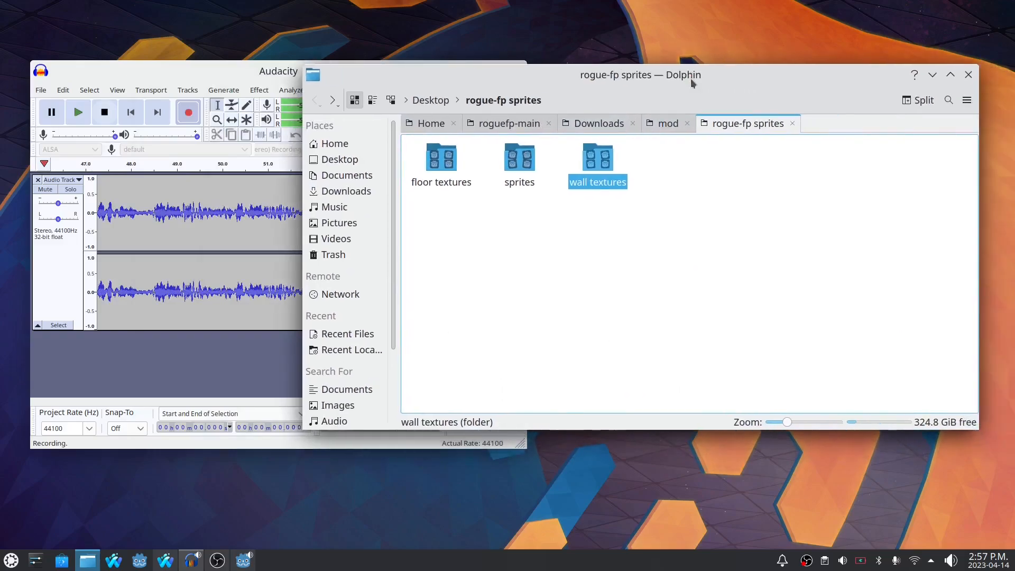
left_click(455, 181)
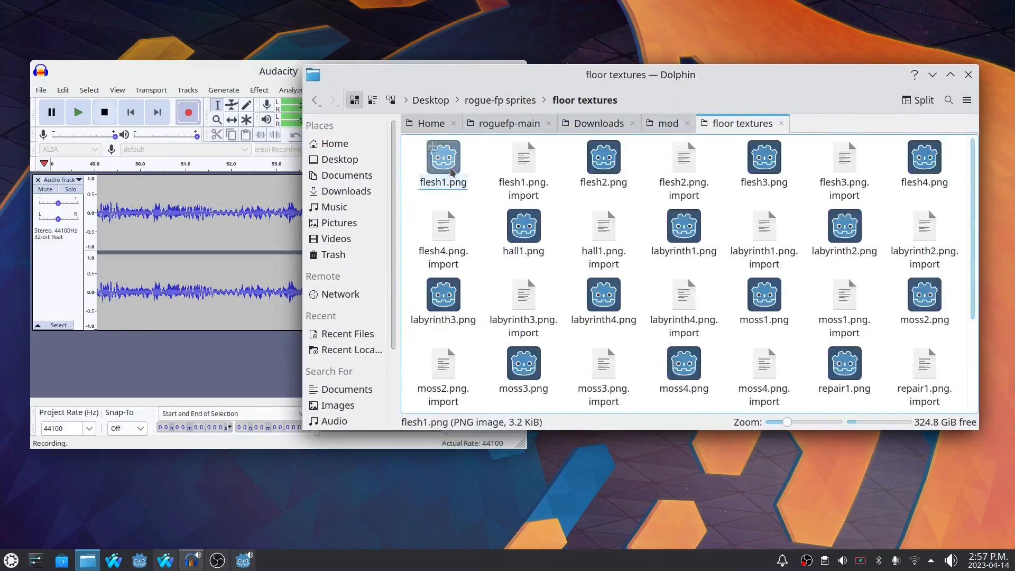
key("alt+Left")
left_click(526, 160)
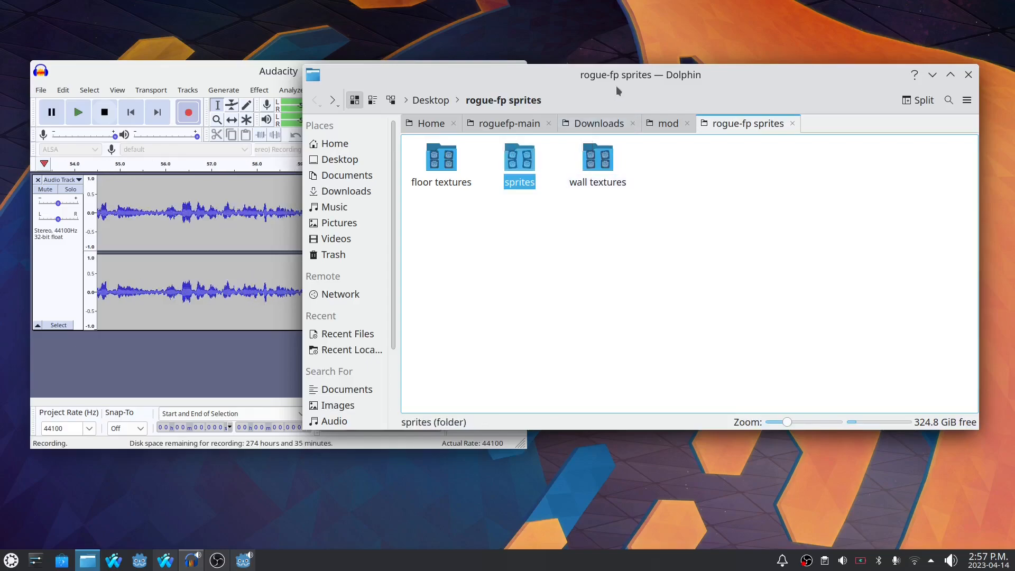
- Copy the floor textures, sprites and wall textures folders from rogue-fp sprites into the mod project folder
left_click_drag(617, 78, 653, 96)
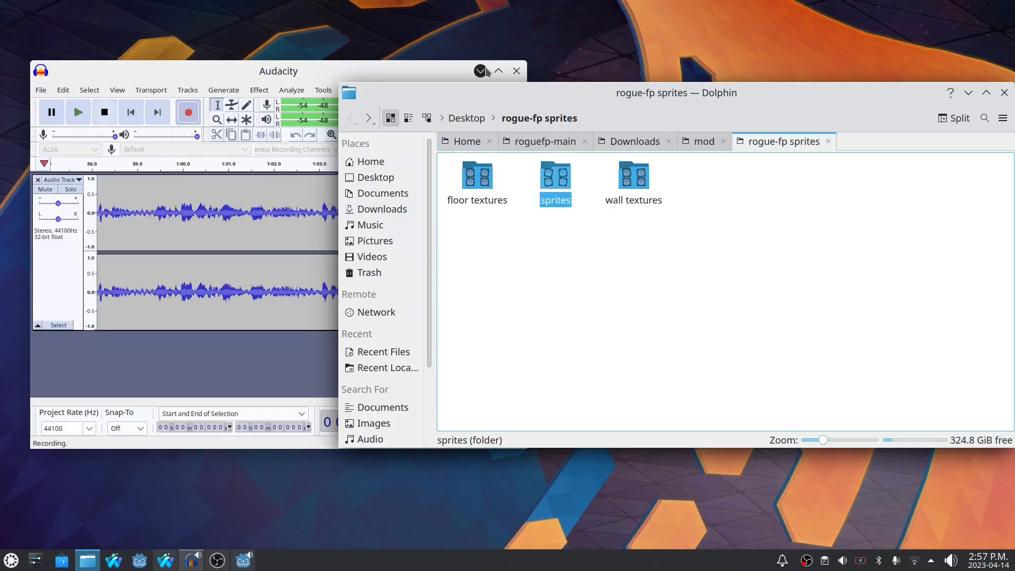
left_click(478, 182)
left_click(629, 182, "ctrl")
left_click(555, 180, "ctrl")
left_click_drag(555, 179, 561, 248)
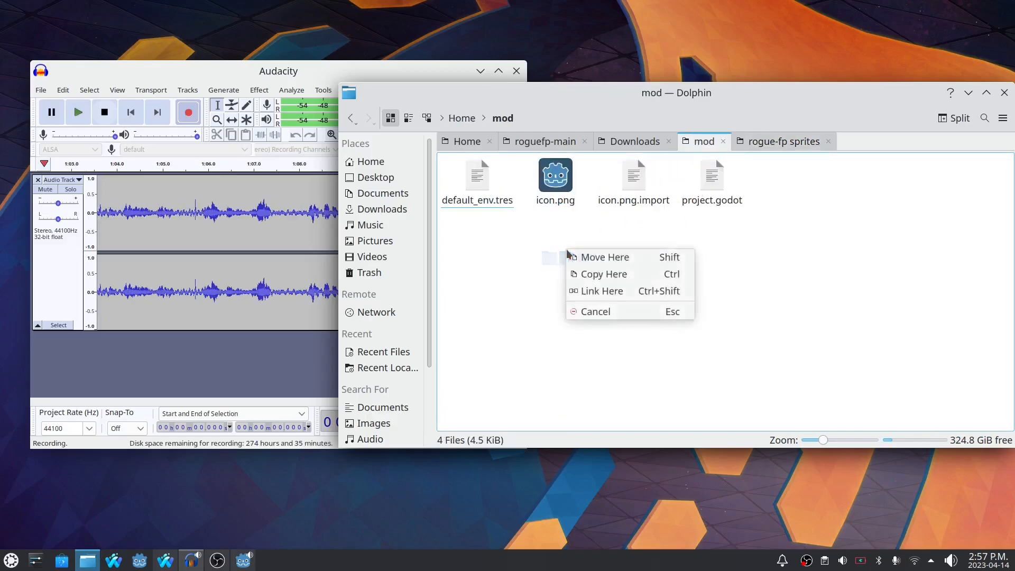
left_click(590, 274)
left_click(556, 265)
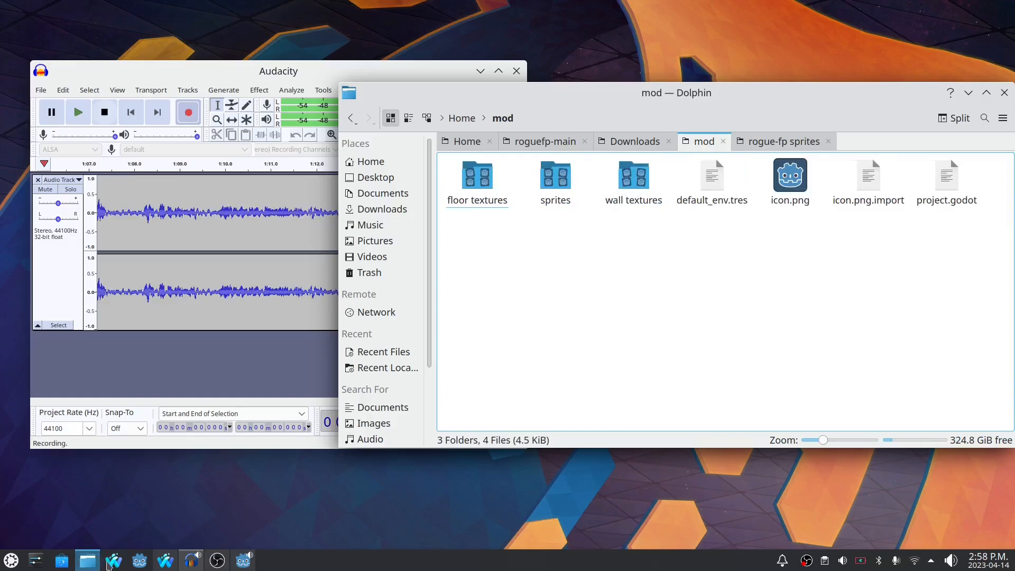
- Switch back to the Godot editor and add Linux/X11 and Windows Desktop export presets to the mod project
left_click(241, 562)
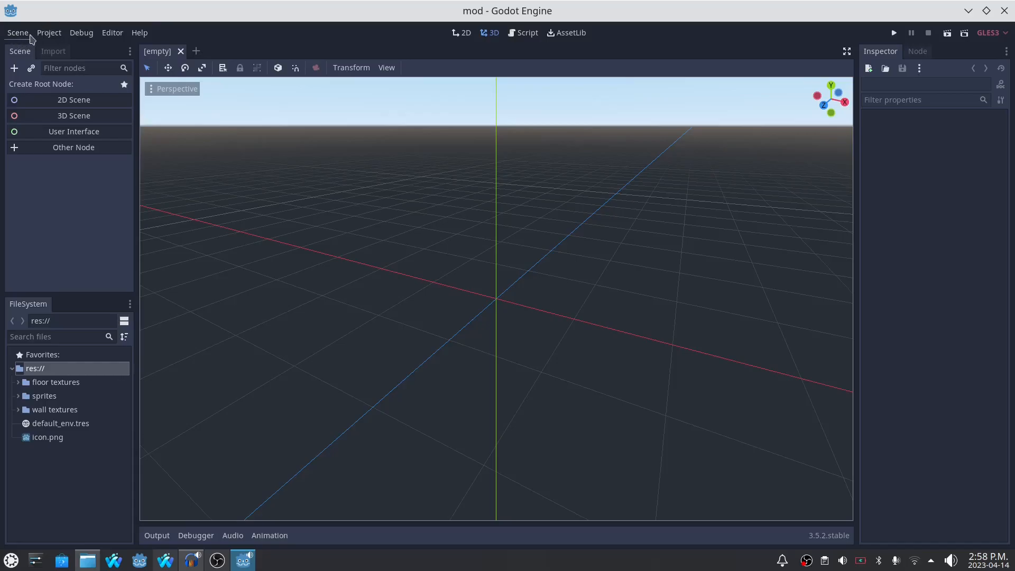
left_click(49, 33)
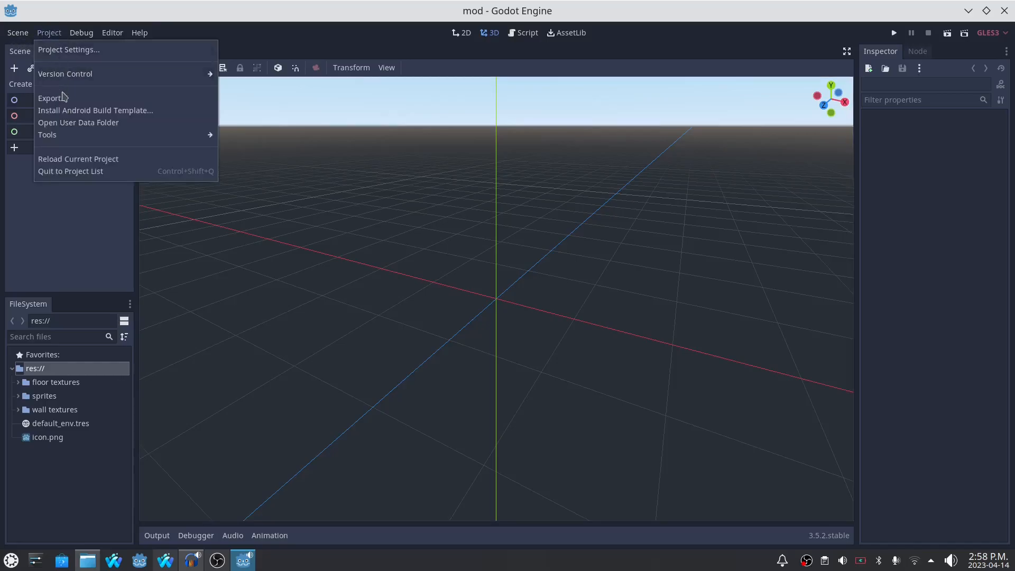
left_click(60, 98)
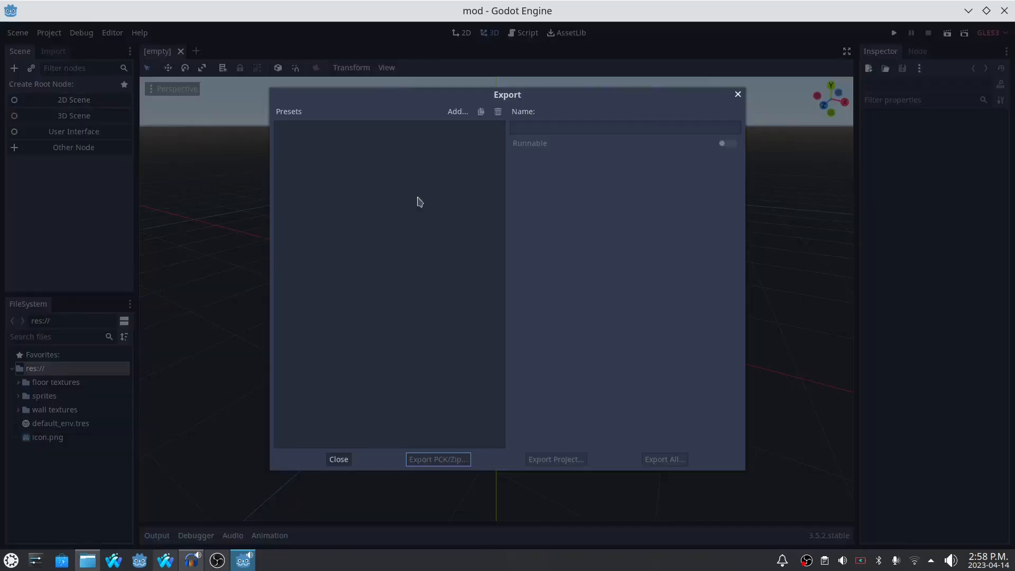
left_click(457, 112)
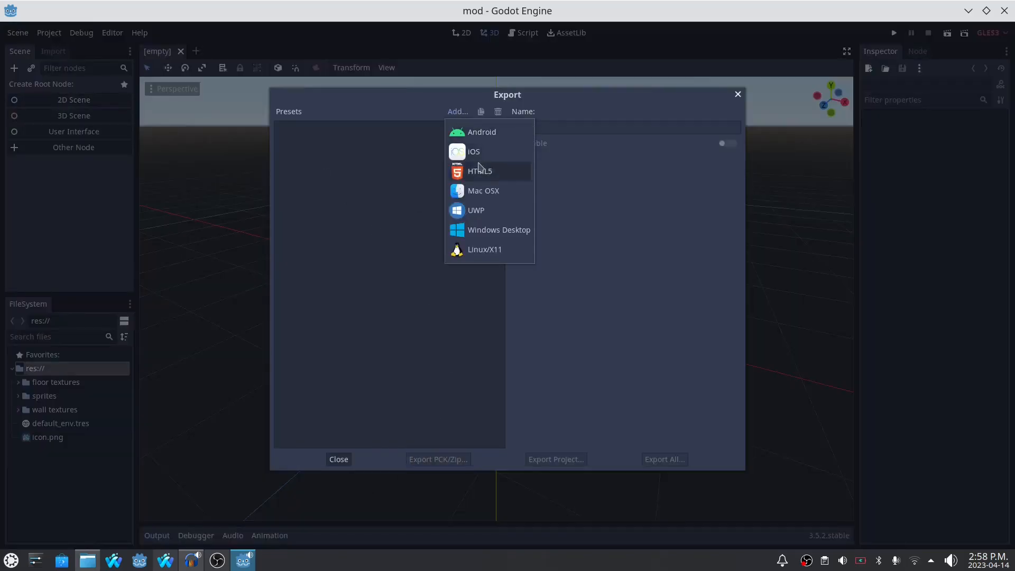
left_click(484, 254)
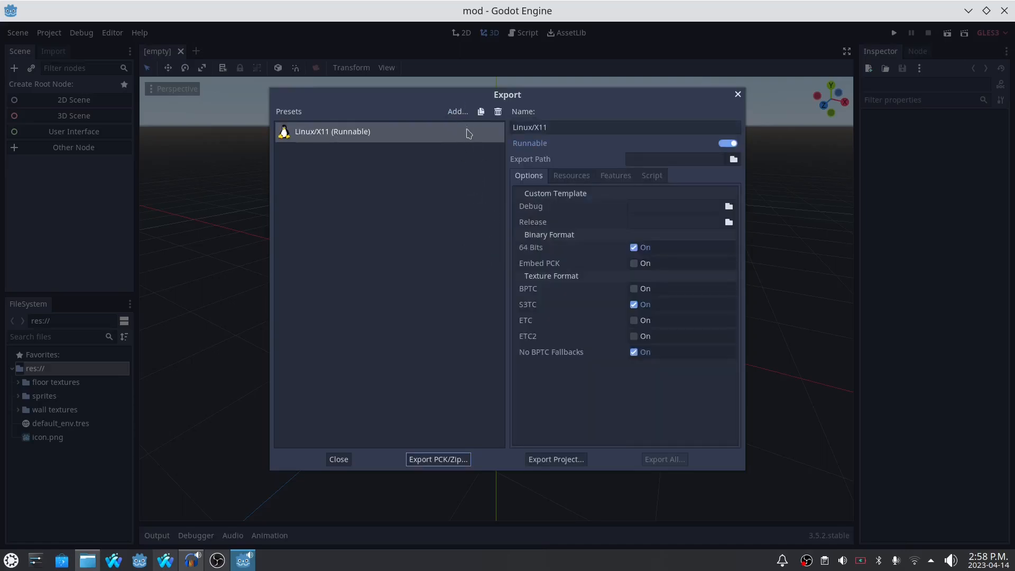
left_click(458, 112)
left_click(494, 230)
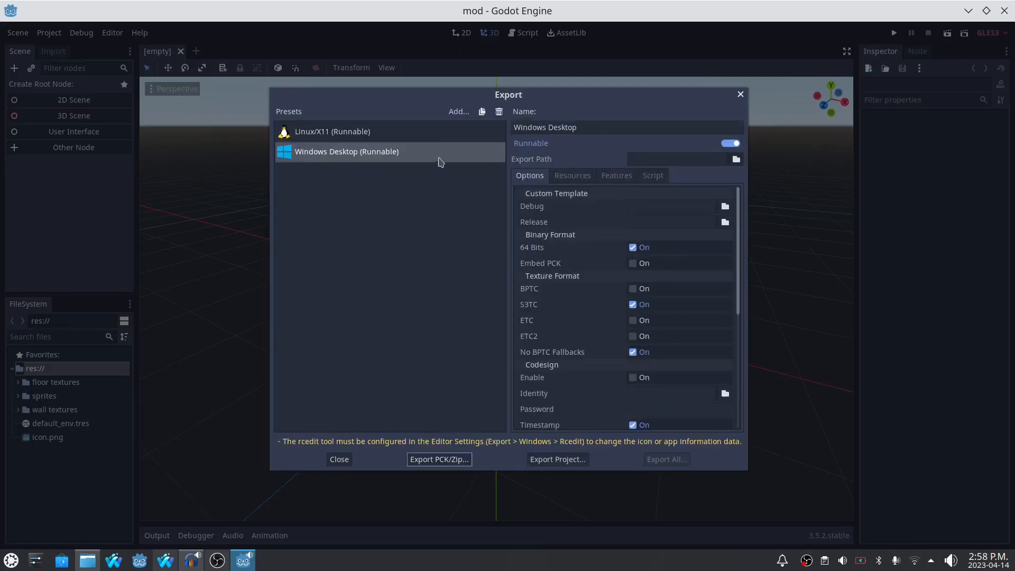
- Set the Linux/X11 preset's export mode to export selected resources and their dependencies
left_click(364, 133)
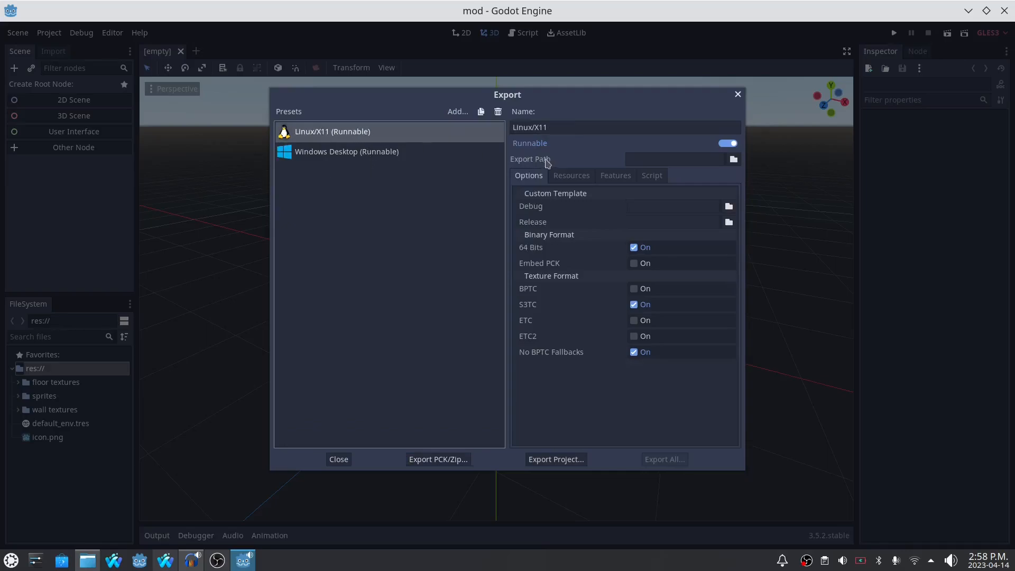
left_click(570, 177)
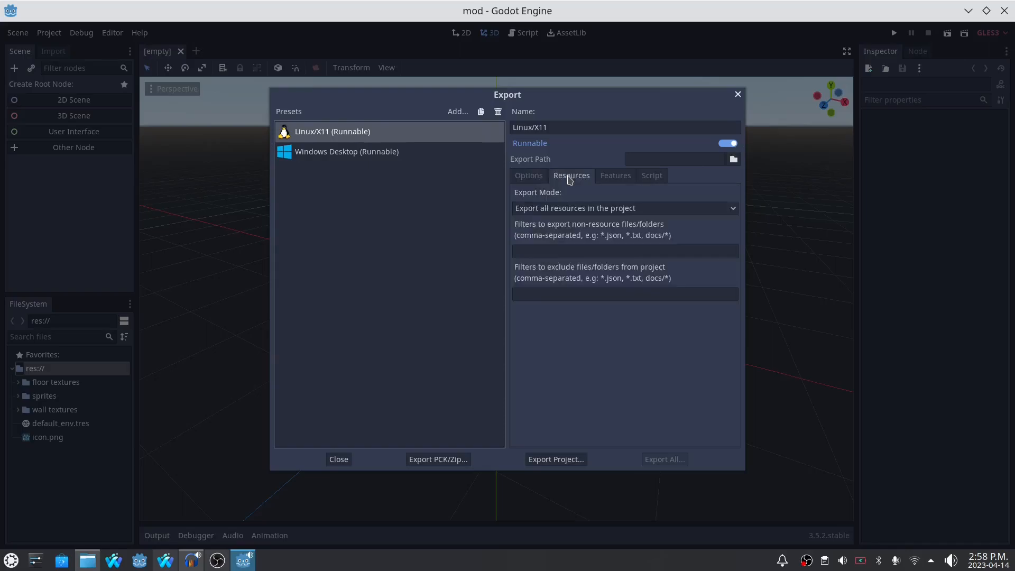
left_click(530, 209)
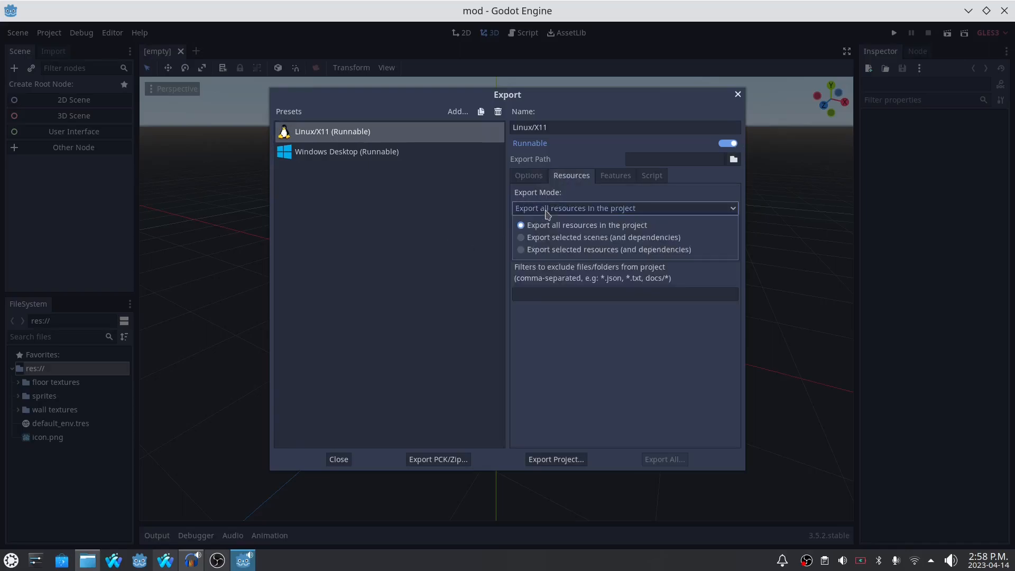
left_click(558, 250)
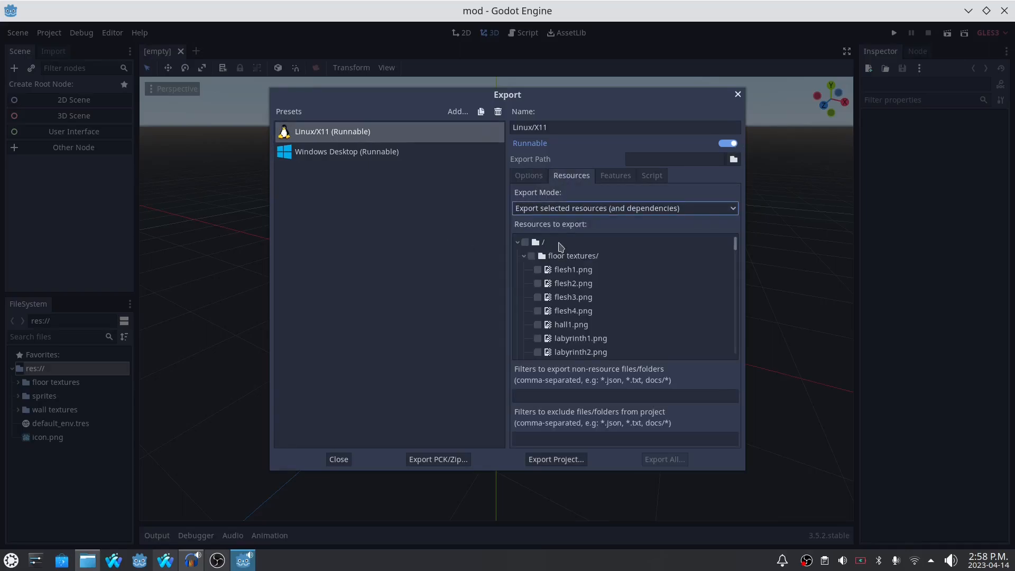
- Include the floor textures, sprites and wall textures folders in the Linux/X11 preset's resources to export
left_click(532, 257)
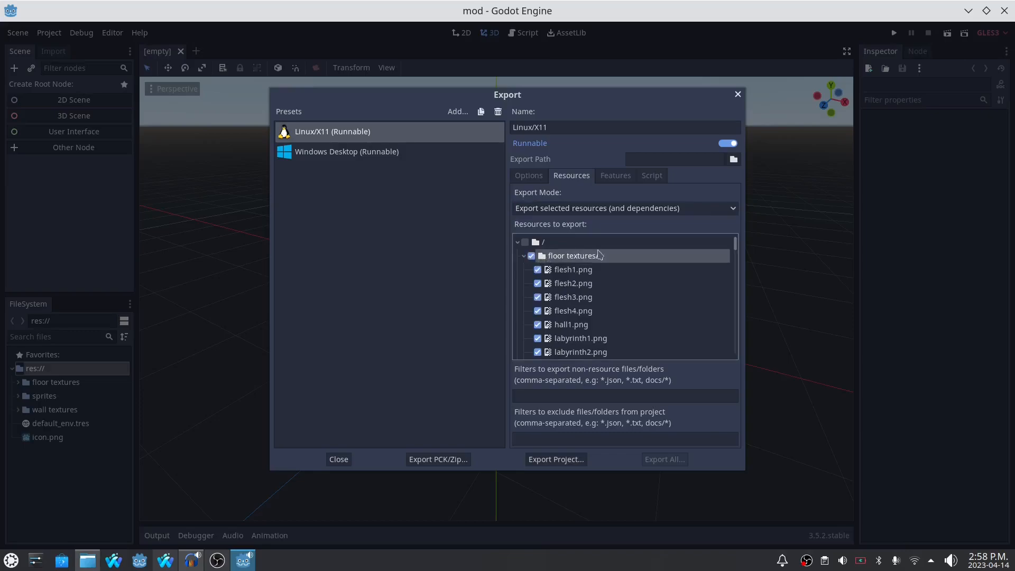
scroll(567, 260, "down", 6)
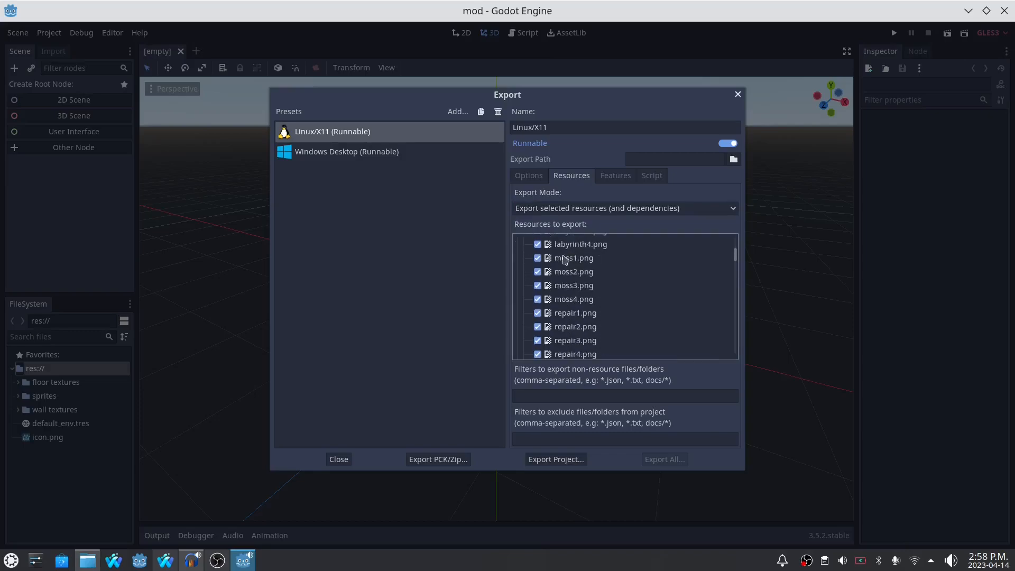
left_click(533, 302)
scroll(624, 295, "down", 10)
scroll(613, 299, "down", 8)
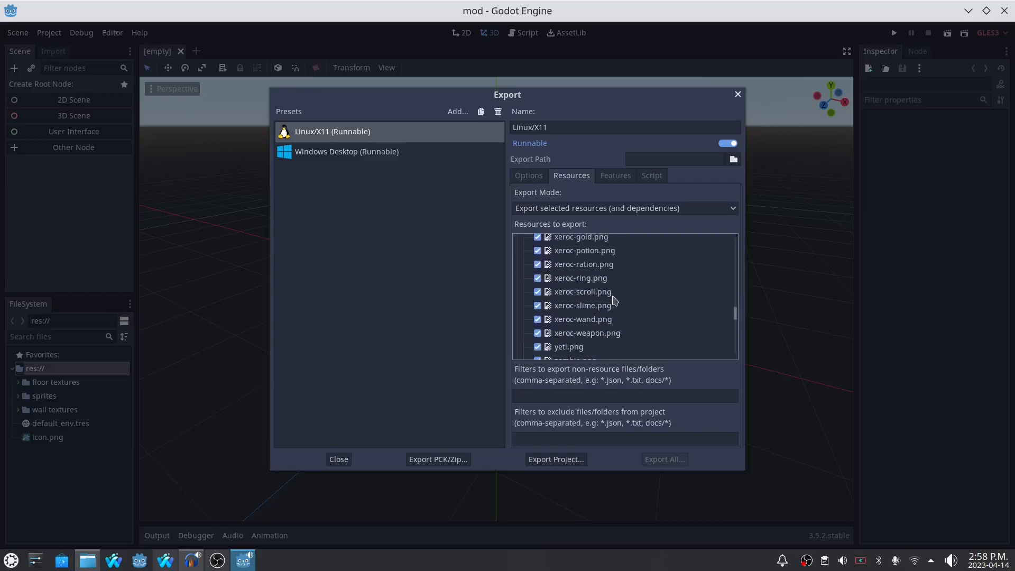
left_click(535, 269)
scroll(608, 283, "down", 3)
scroll(603, 278, "down", 5)
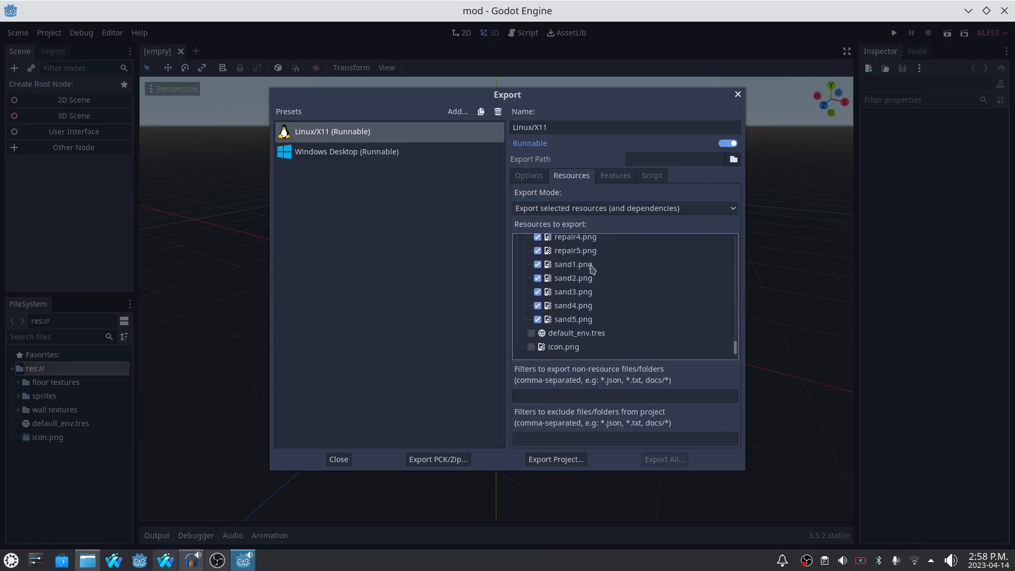
- Export the mod project as a ZIP file named mod1.zip without debug, and close the export settings
left_click(439, 459)
left_click(628, 438)
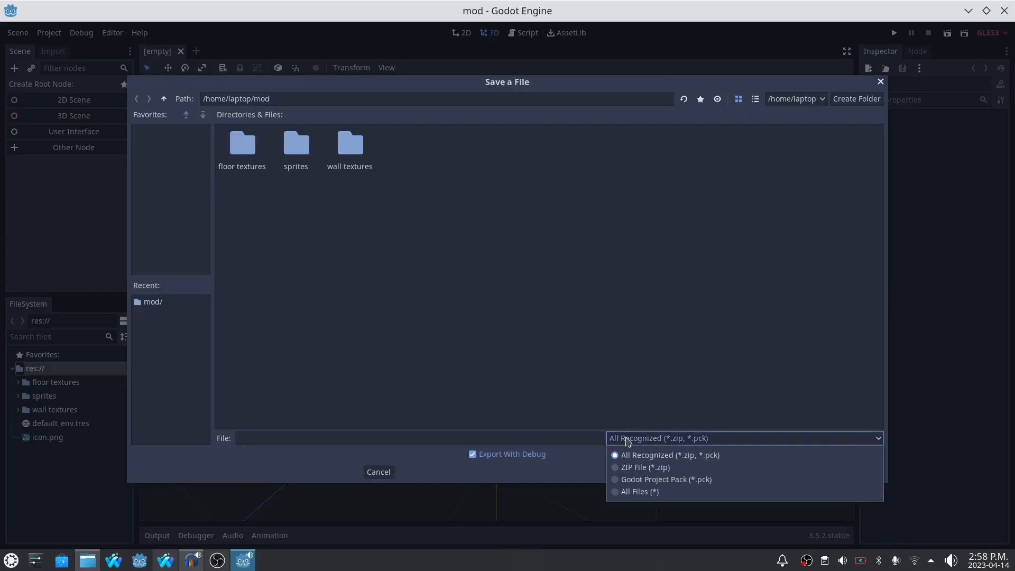
left_click(637, 467)
left_click(481, 459)
left_click(251, 438)
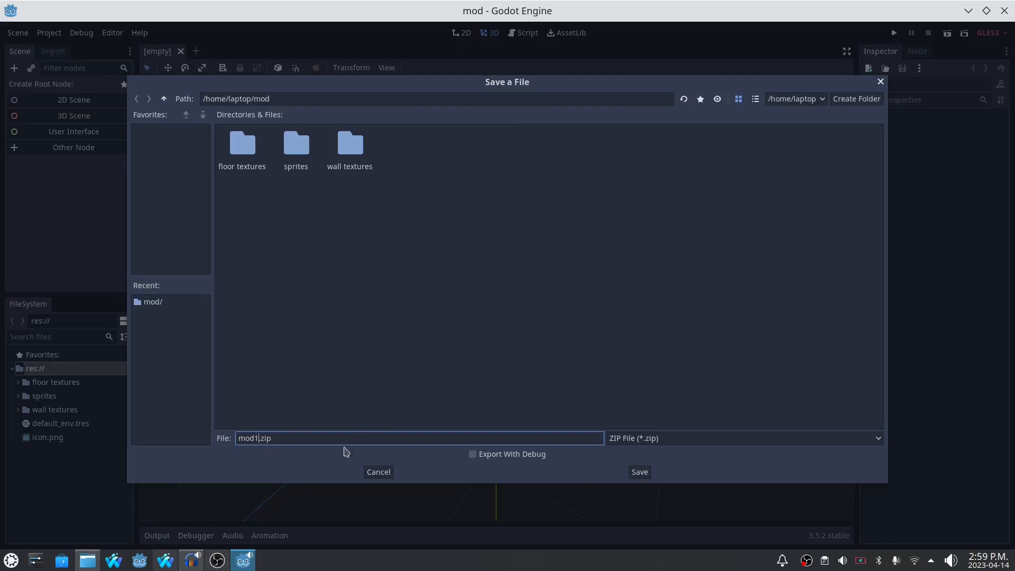
left_click(639, 472)
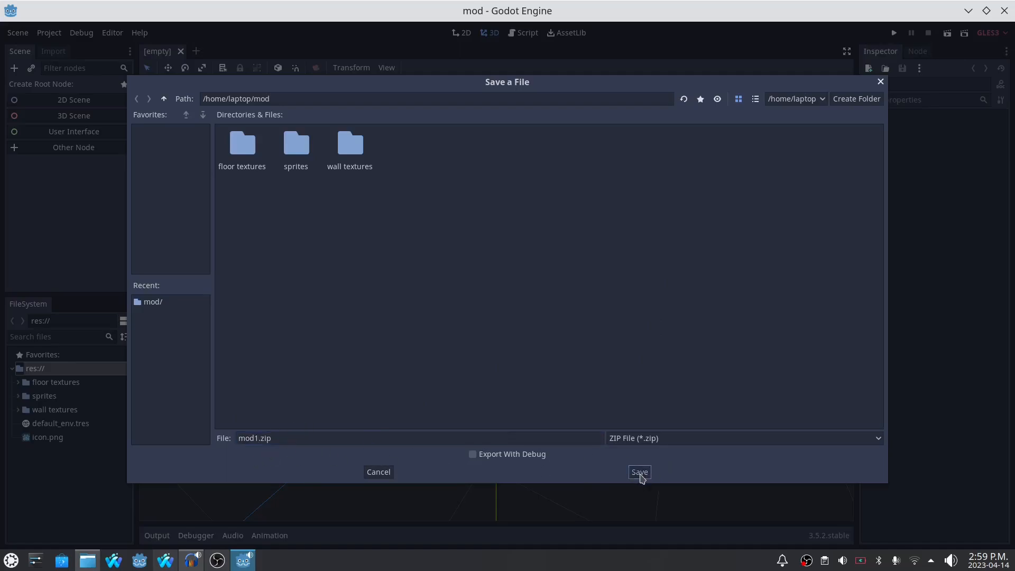
left_click(738, 95)
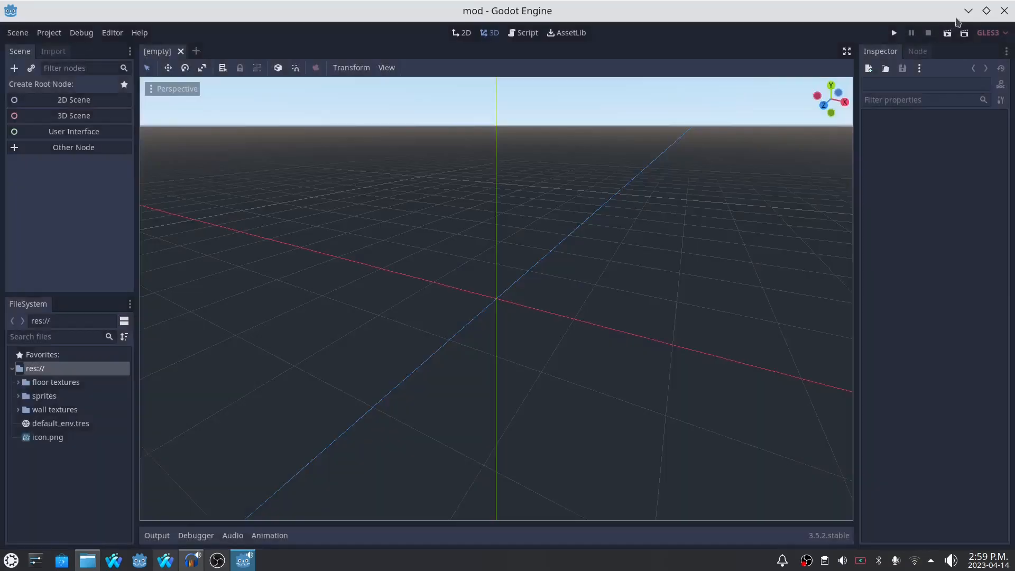
- Switch to the Dolphin file manager and move mod1.zip from the mod folder into the inner roguefp-main folder
left_click(968, 11)
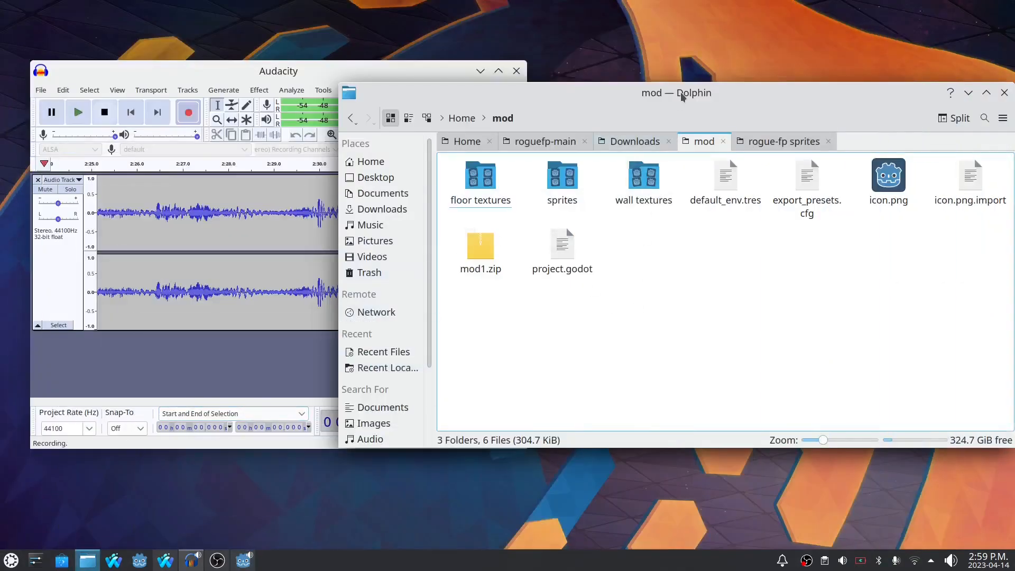
left_click_drag(680, 95, 541, 55)
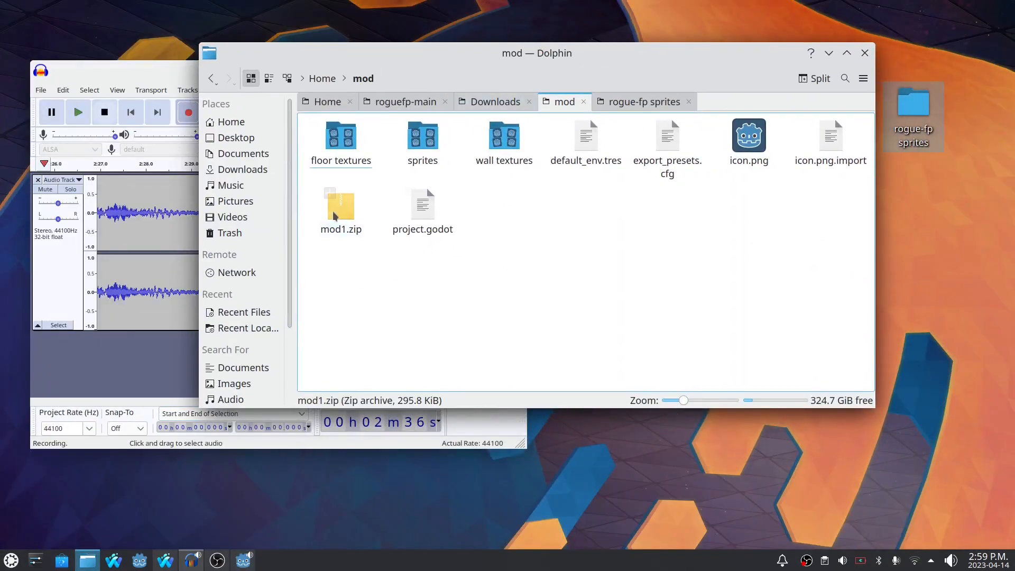
left_click_drag(350, 198, 567, 218)
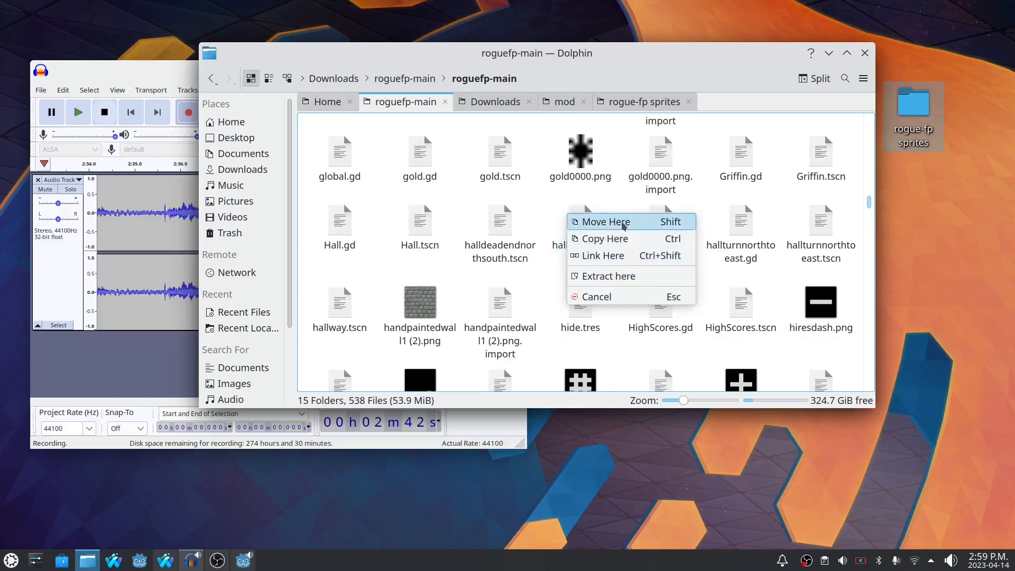
left_click(600, 223)
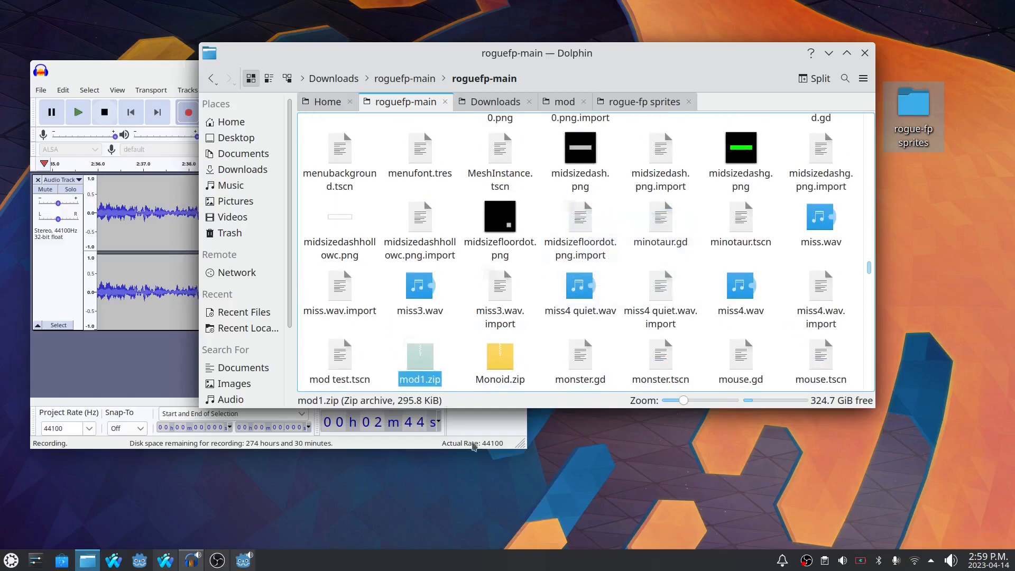
- Open the ROGUE-FP project in Godot and run the game to check the mod's textures, quitting from its main menu
left_click(141, 559)
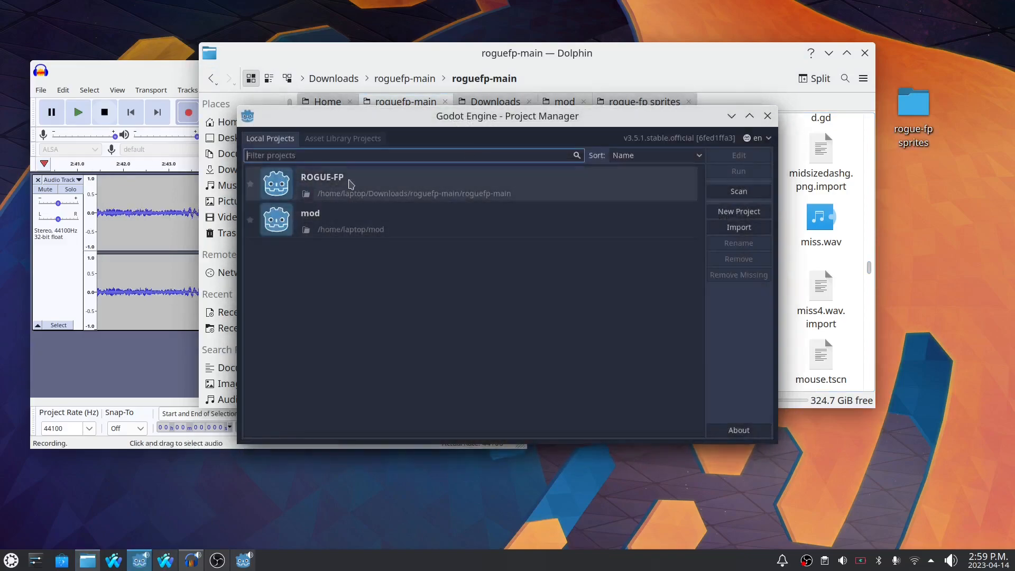
double_click(348, 188)
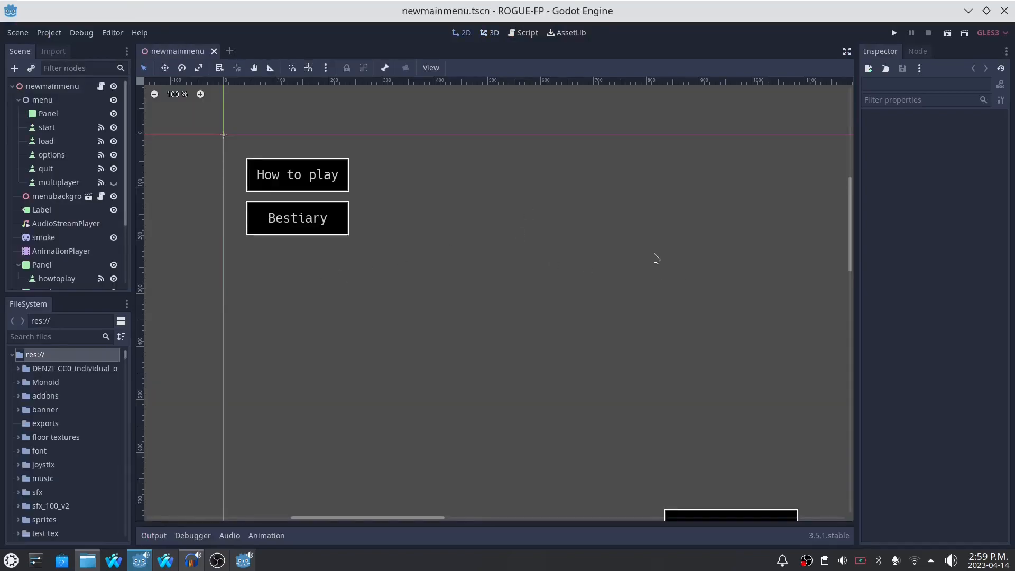
key("F5")
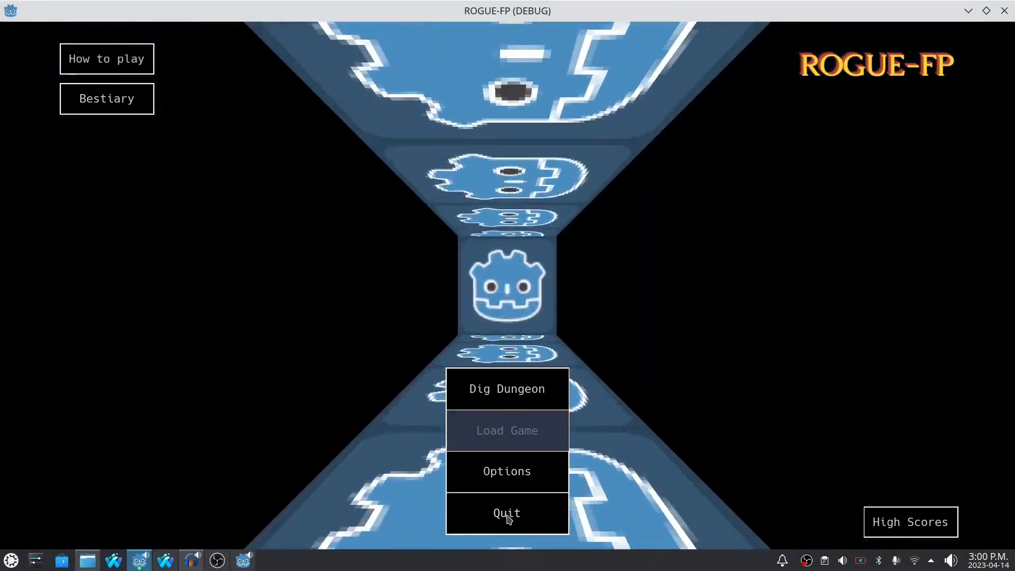
left_click(508, 514)
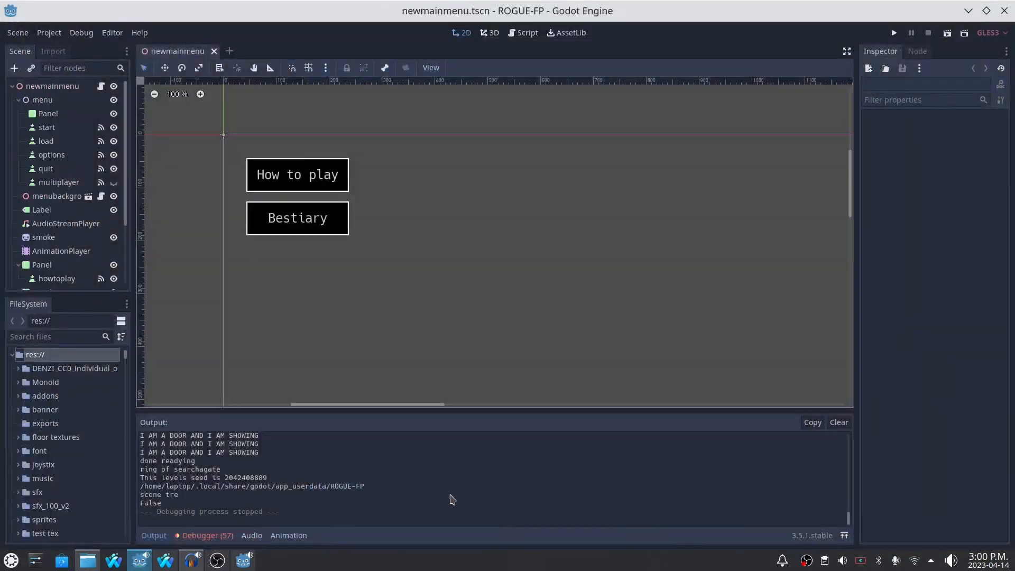
- Switch back to the mod project's Godot editor and expand the wall textures folder
left_click(243, 560)
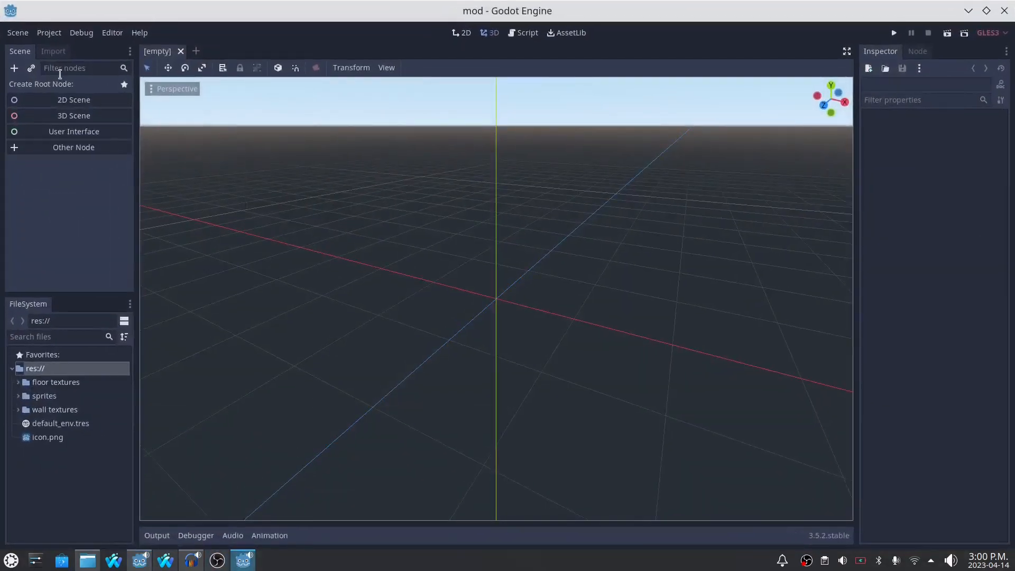
left_click(18, 411)
scroll(40, 424, "down", 4)
scroll(40, 423, "up", 4)
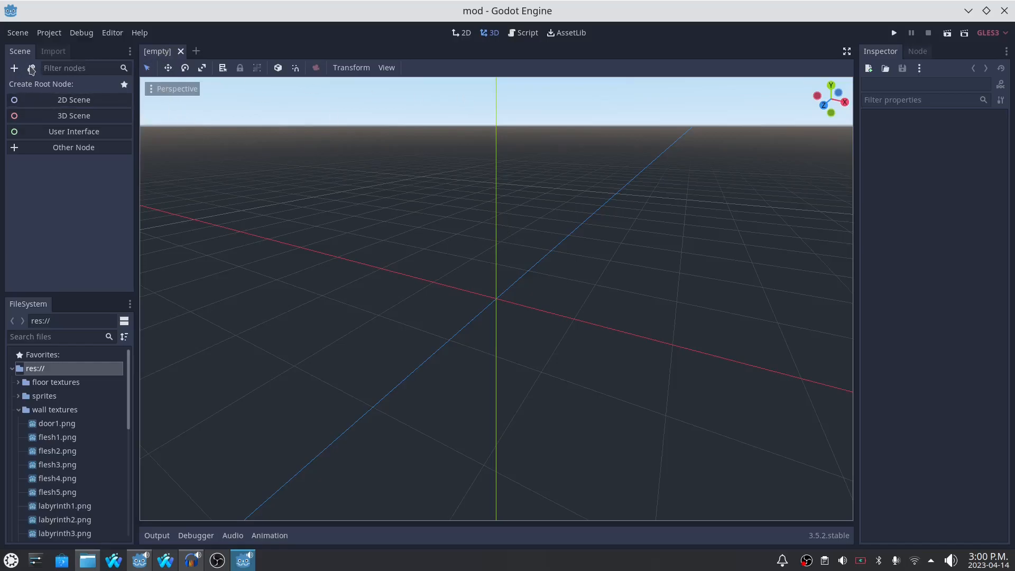
- Add a CSGBox as the root node of the empty scene, finding it with the search term "box"
left_click(14, 69)
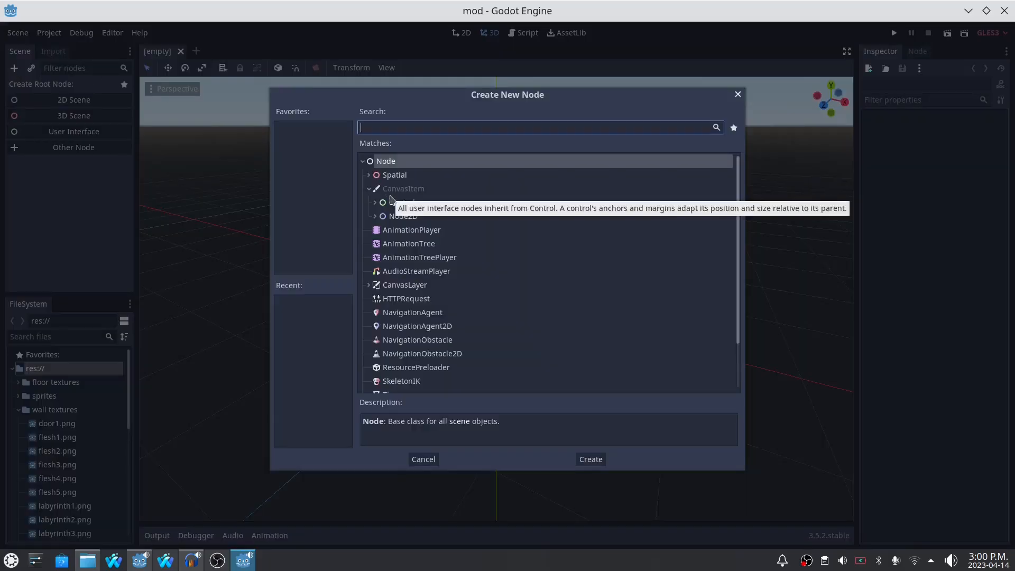
type("box")
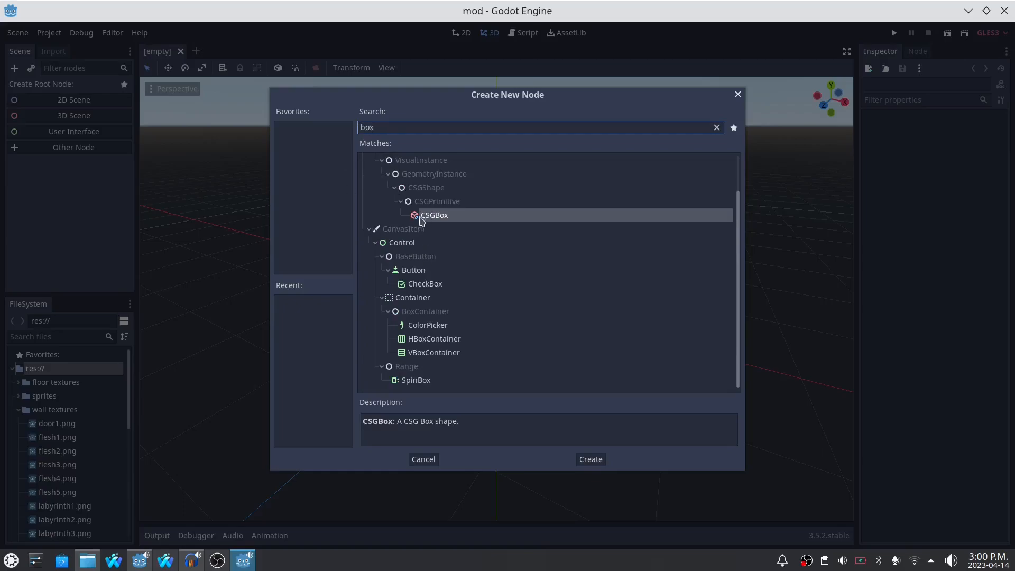
double_click(438, 218)
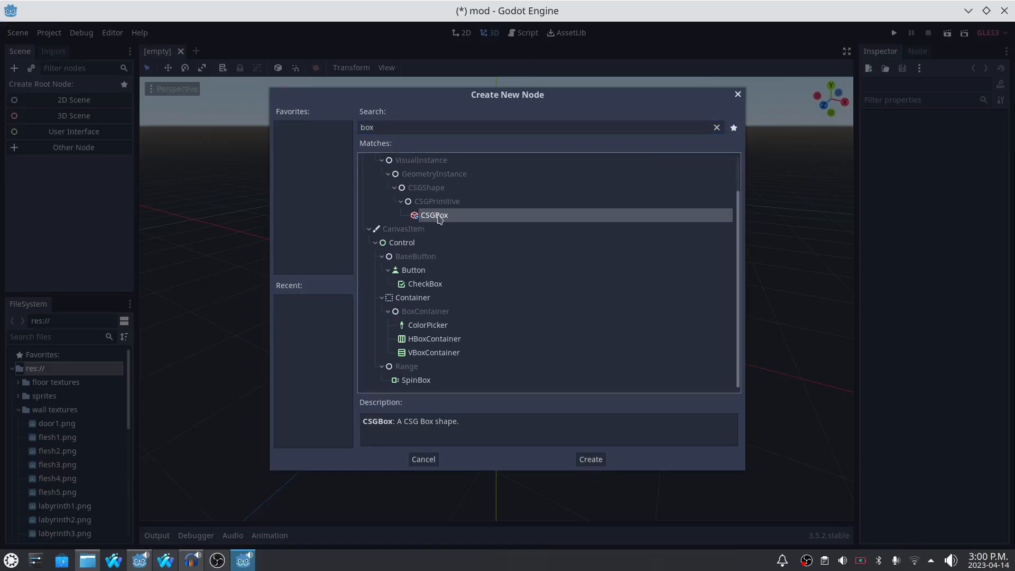
left_click(578, 458)
middle_click_drag(662, 362, 625, 333)
scroll(616, 332, "down", 5)
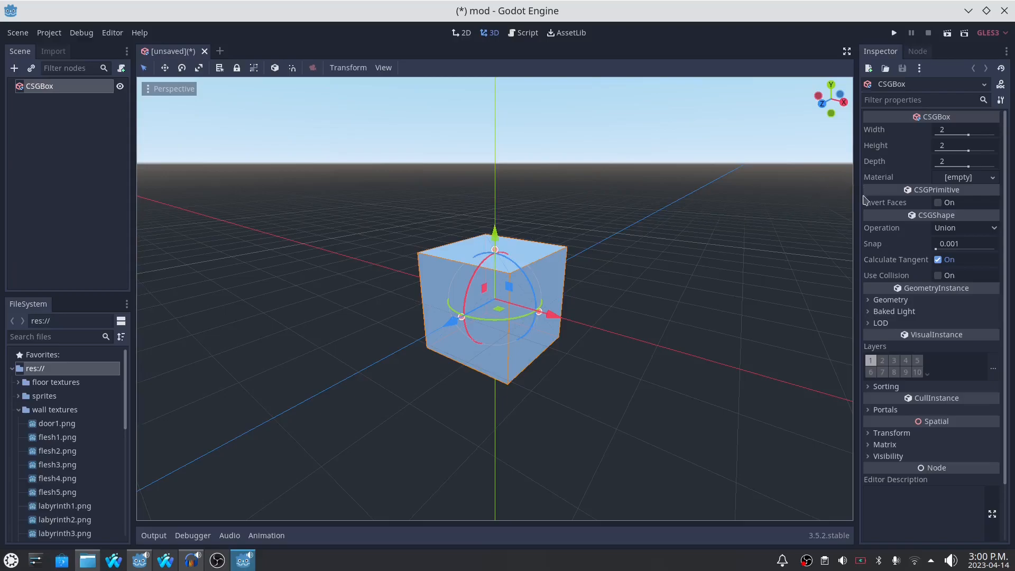
- Give the CSGBox a new SpatialMaterial and expand the material's Albedo settings
left_click(965, 178)
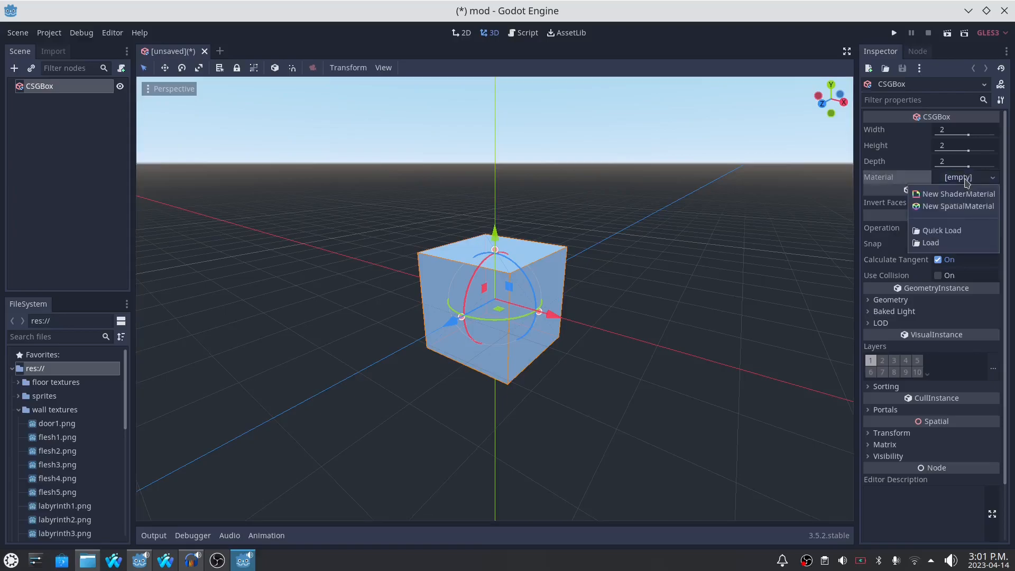
left_click(951, 207)
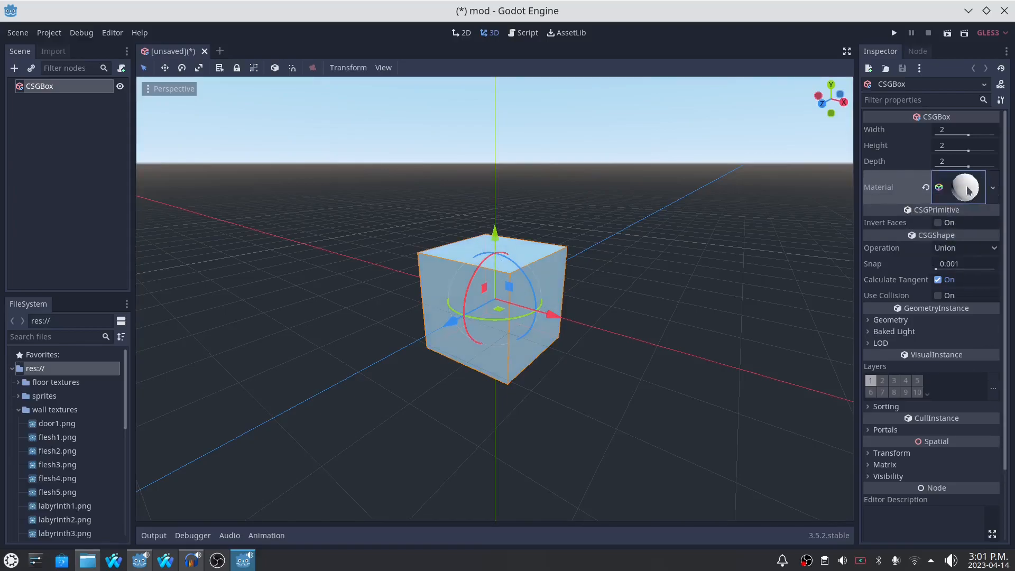
left_click(969, 191)
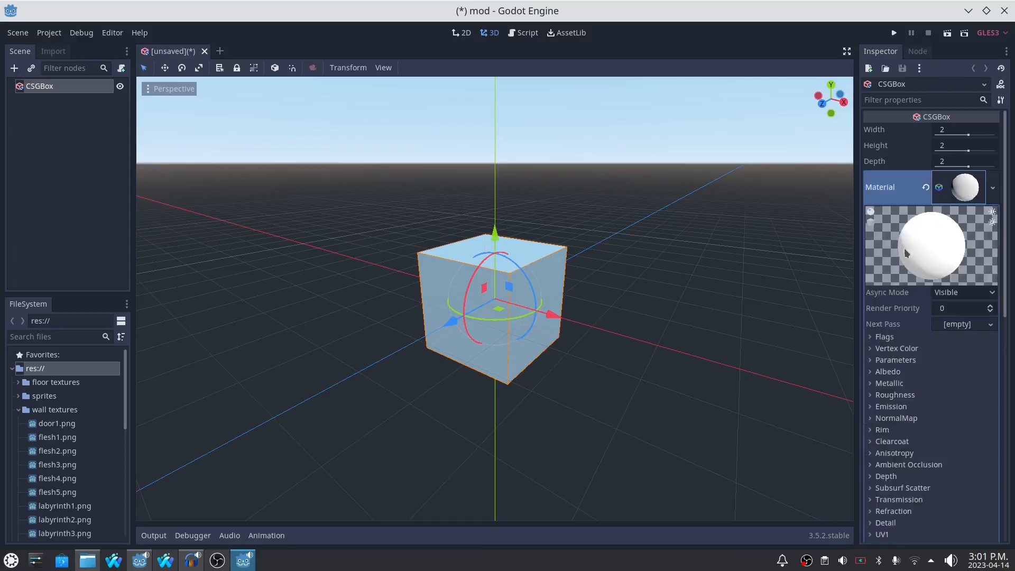
left_click(873, 373)
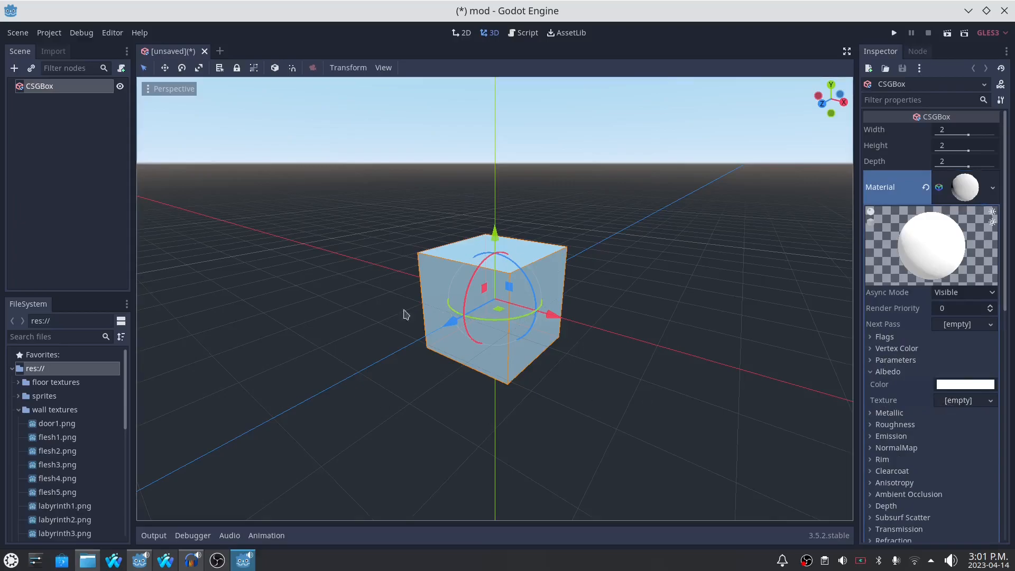
- Assign the wall textures flesh1.png through flesh5.png one after another as the box material's albedo texture
scroll(36, 421, "down", 3)
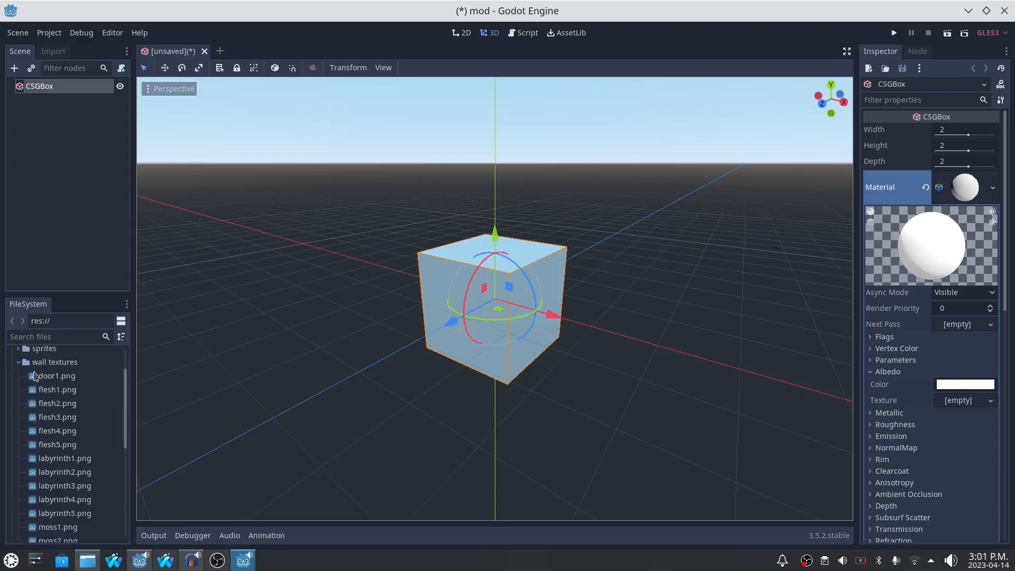
scroll(50, 406, "up", 2)
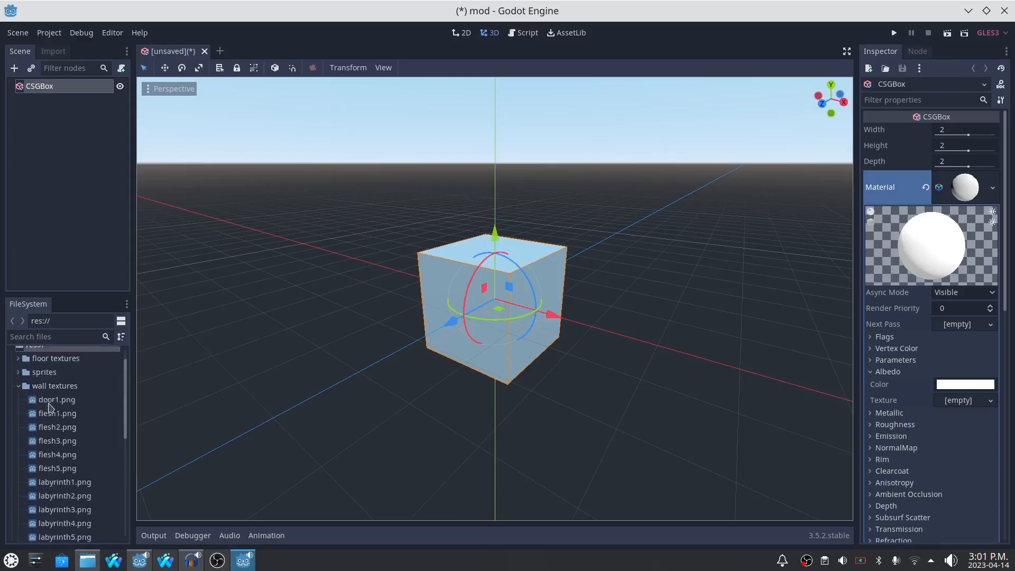
left_click_drag(47, 413, 948, 401)
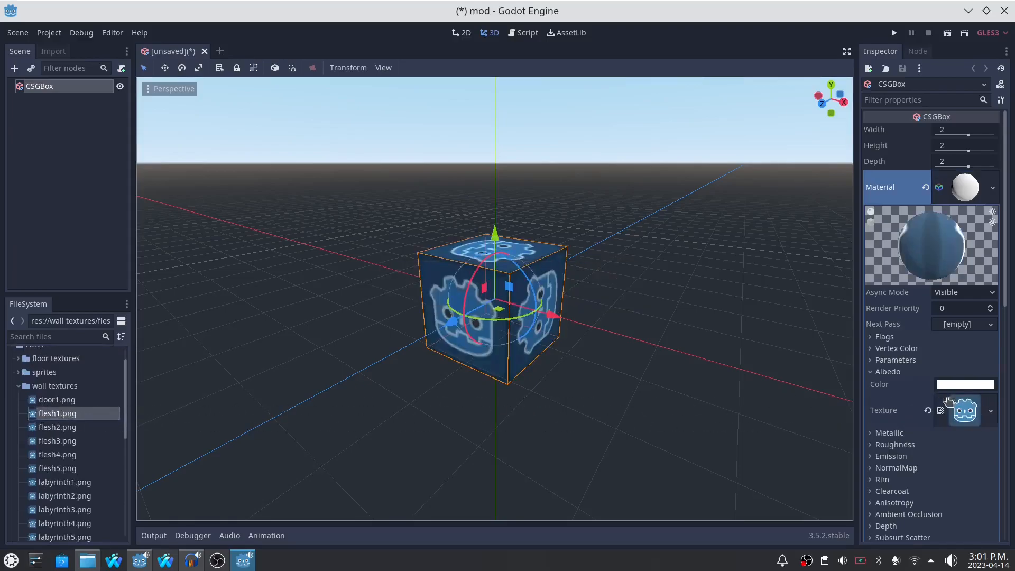
left_click_drag(58, 427, 960, 413)
left_click_drag(74, 441, 969, 405)
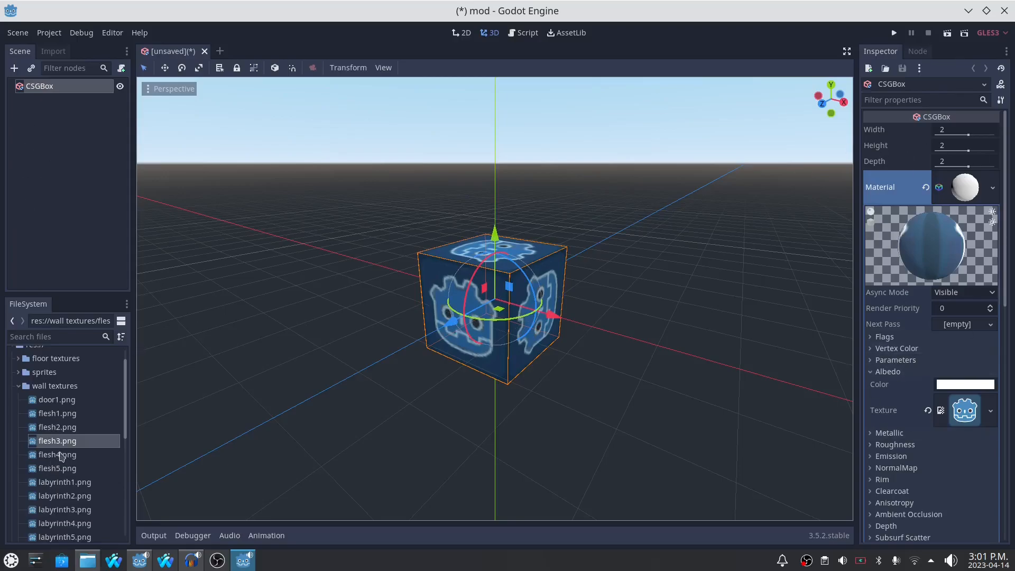
left_click_drag(49, 459, 946, 411)
left_click_drag(57, 469, 955, 411)
- Assign the wall textures moss1.png through moss5.png one after another as the box material's albedo texture
scroll(80, 402, "down", 5)
left_click_drag(67, 437, 956, 412)
left_click_drag(71, 449, 959, 411)
left_click_drag(78, 458, 961, 411)
left_click_drag(51, 475, 961, 412)
left_click_drag(93, 487, 969, 413)
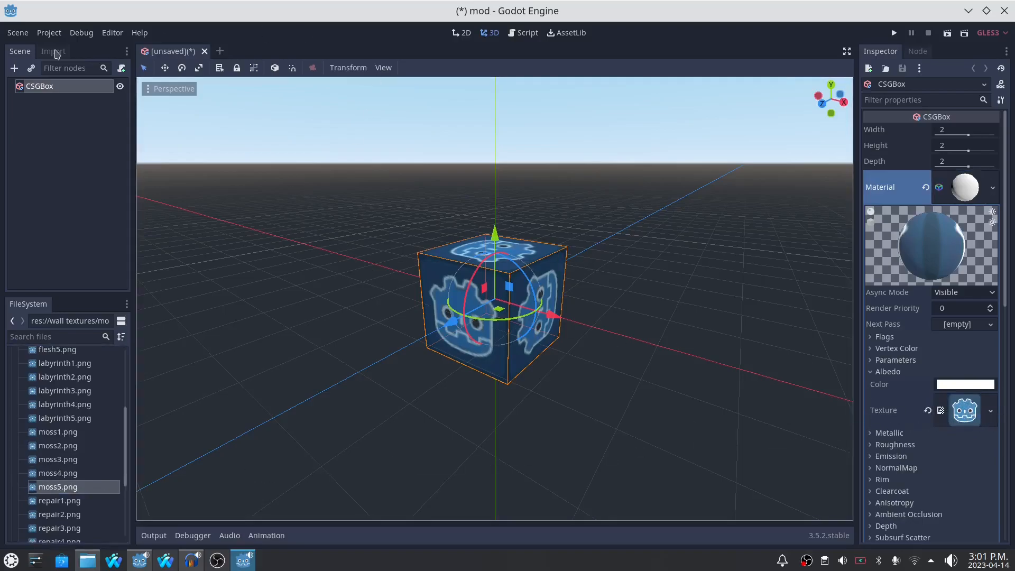
left_click(48, 32)
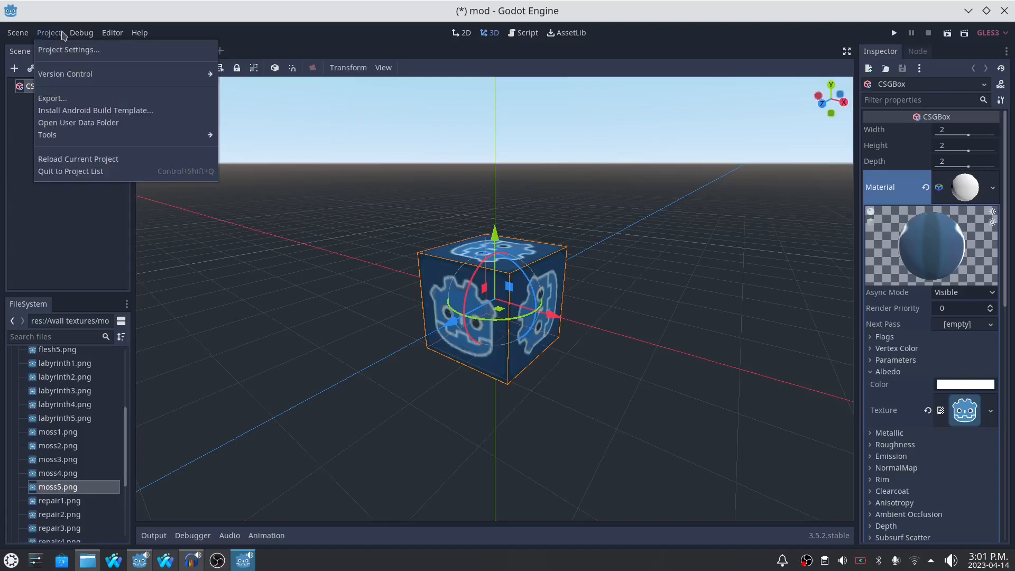
left_click(352, 32)
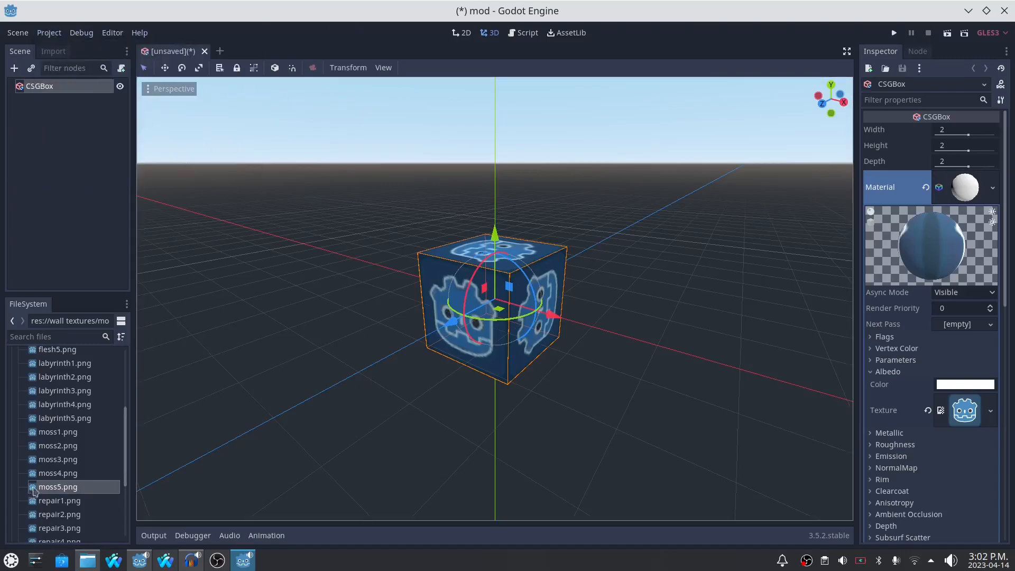
- Examine the import options of the wall texture labyrinth1.png, including its compression, flags and process settings
left_click(68, 367)
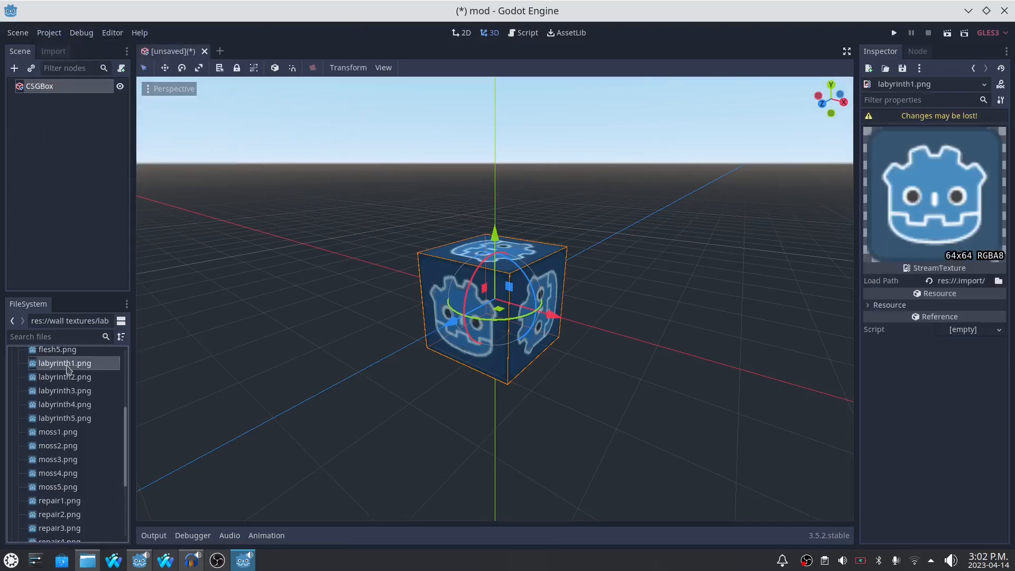
left_click(62, 52)
scroll(84, 202, "down", 2)
scroll(86, 176, "up", 2)
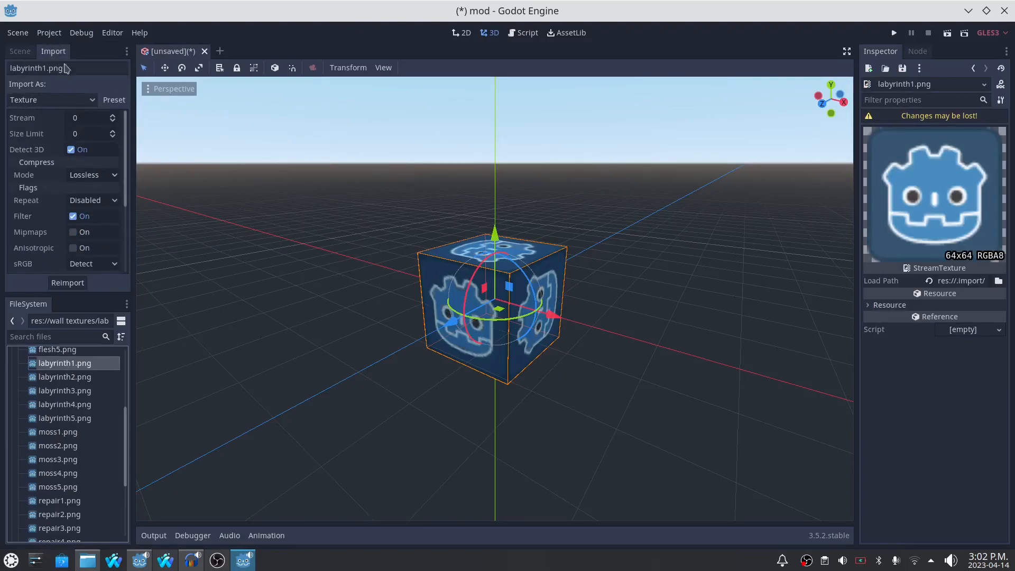
scroll(68, 191, "down", 1)
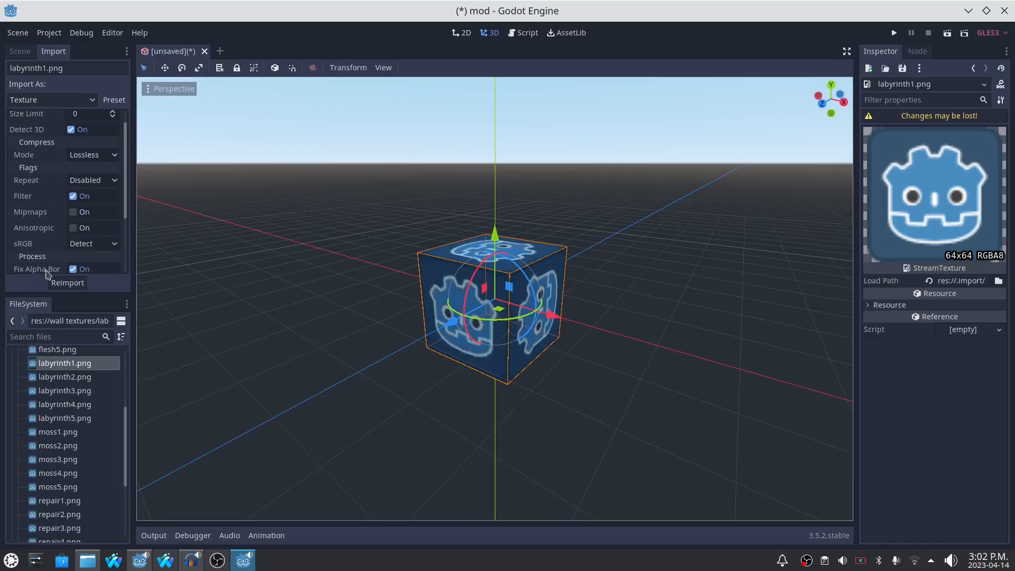
- Select the CSGBox in the scene and assign labyrinth1.png as its material's albedo texture
left_click(20, 52)
left_click(40, 87)
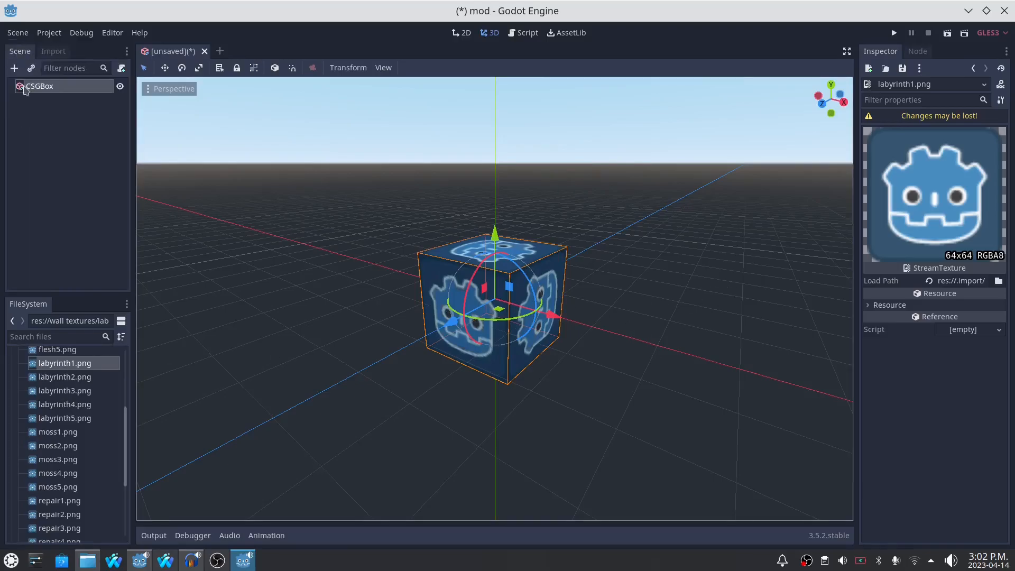
left_click_drag(67, 365, 975, 423)
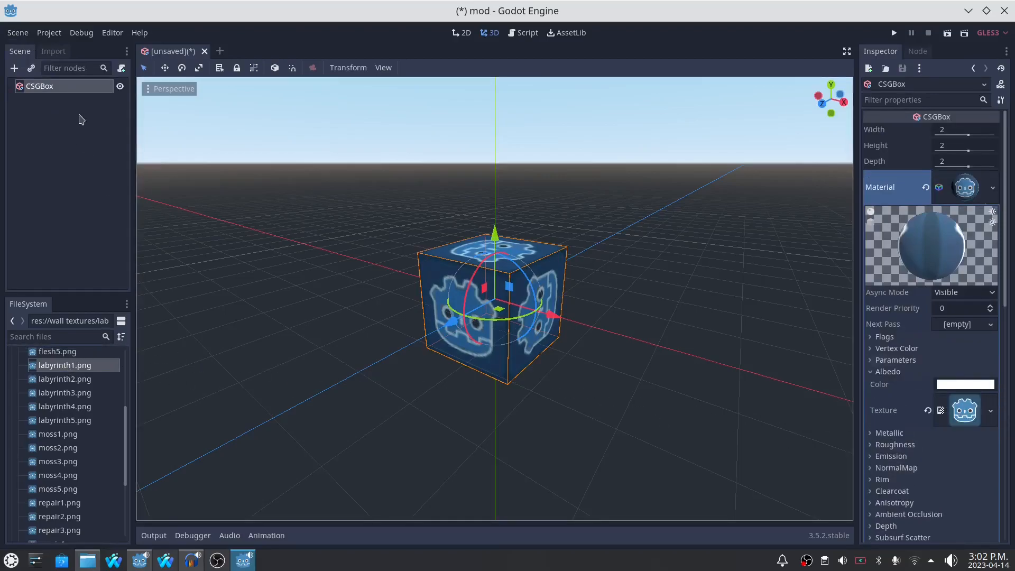
- Set the compression mode of labyrinth1.png to Lossless, reimport it and inspect the result on the box's front face
left_click(68, 51)
scroll(64, 203, "down", 5)
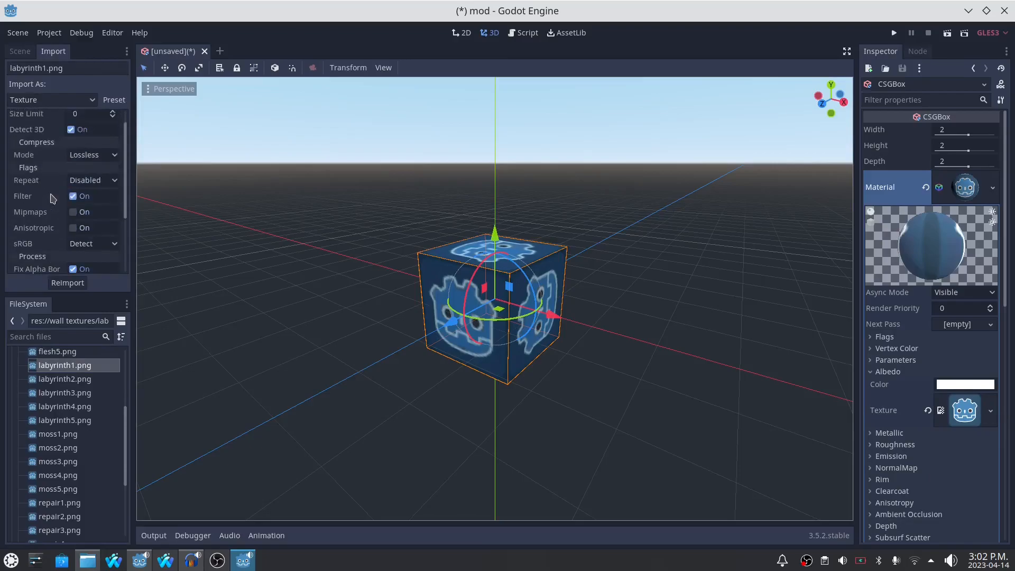
scroll(64, 205, "up", 5)
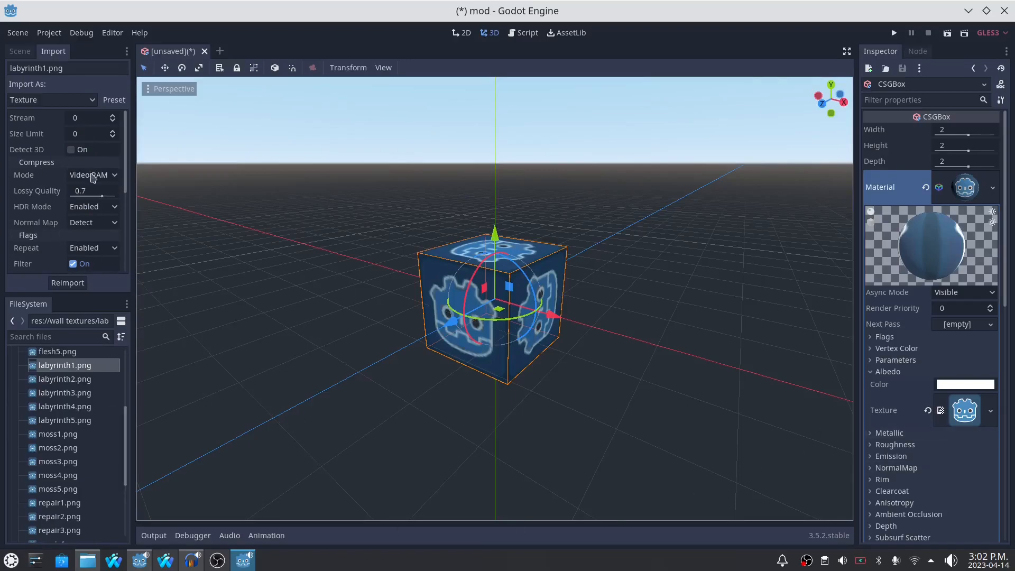
scroll(48, 230, "down", 3)
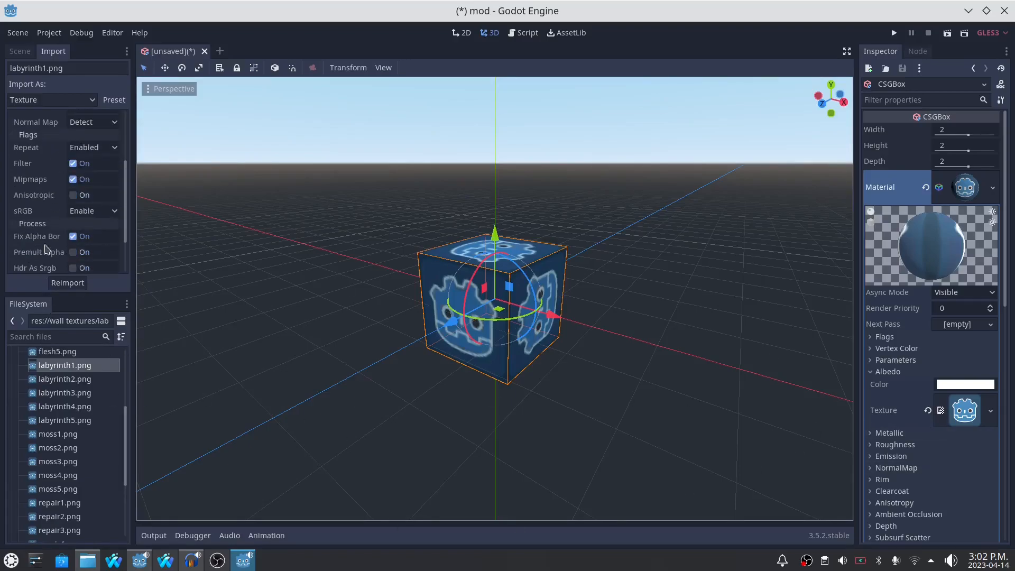
scroll(37, 159, "up", 3)
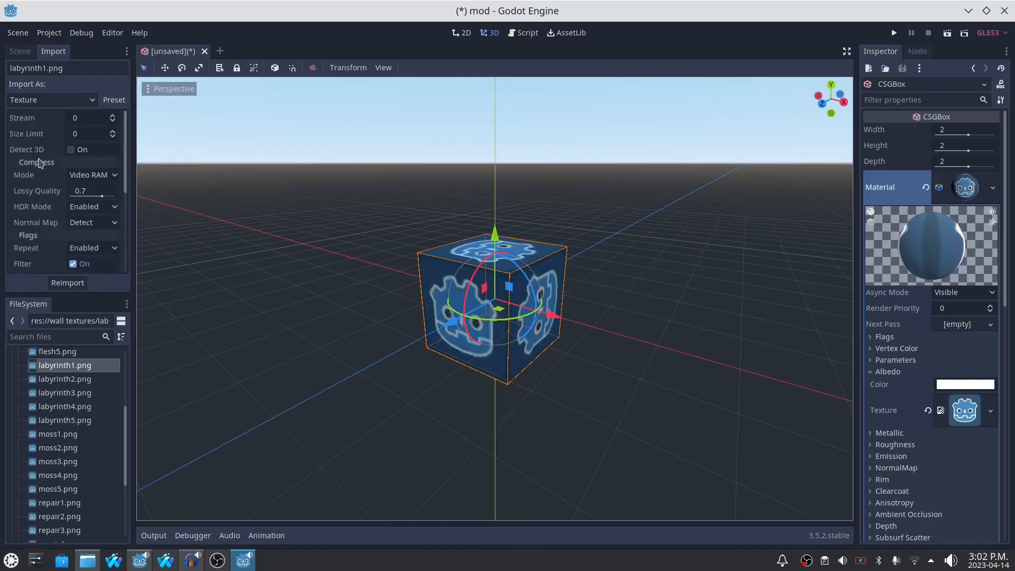
left_click(96, 180)
left_click(94, 186)
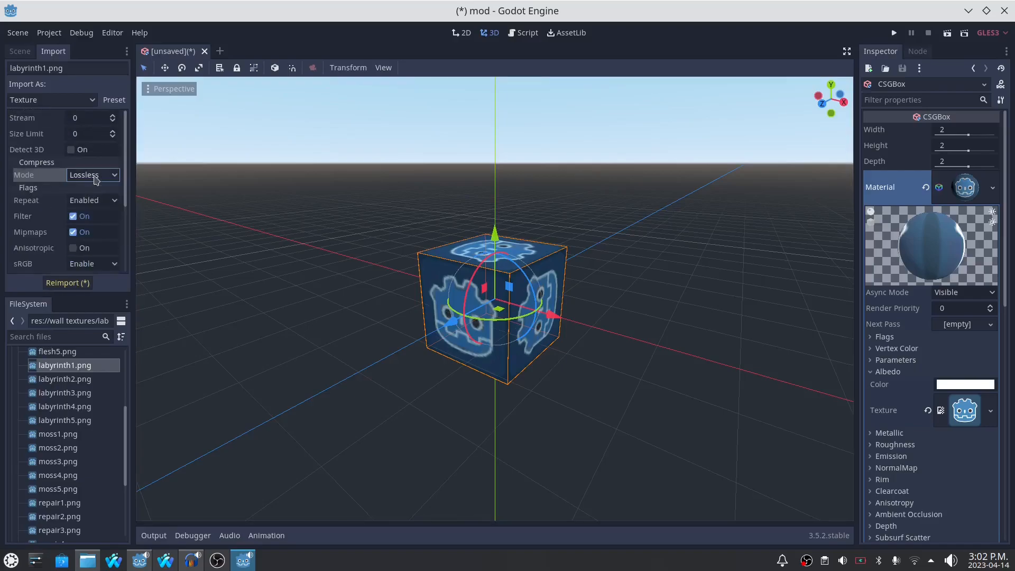
left_click(68, 283)
scroll(408, 363, "up", 6)
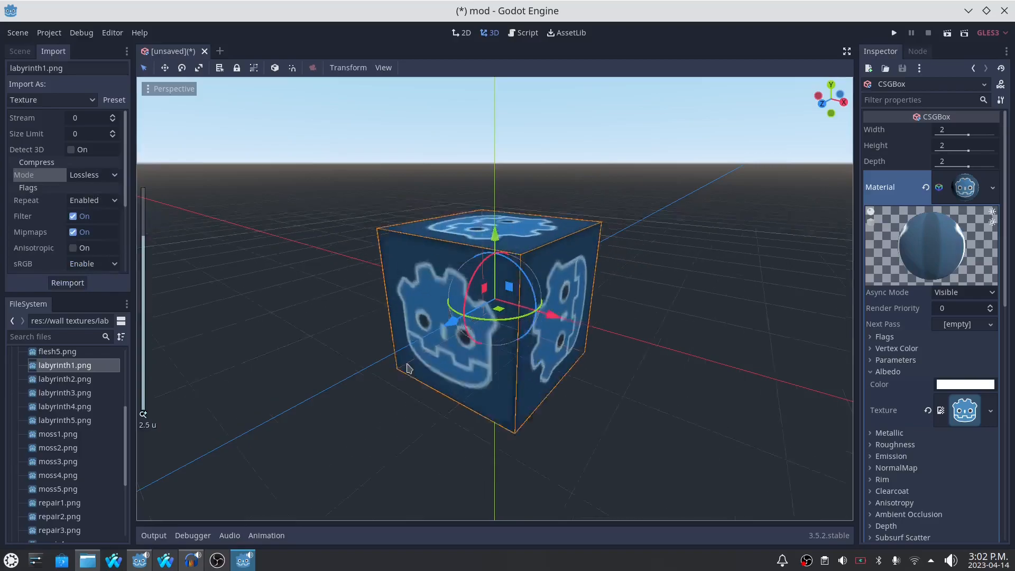
mouse_move(341, 326)
middle_mouse_down()
mouse_move(358, 301)
mouse_move(344, 317)
middle_mouse_up()
scroll(344, 317, "down", 3)
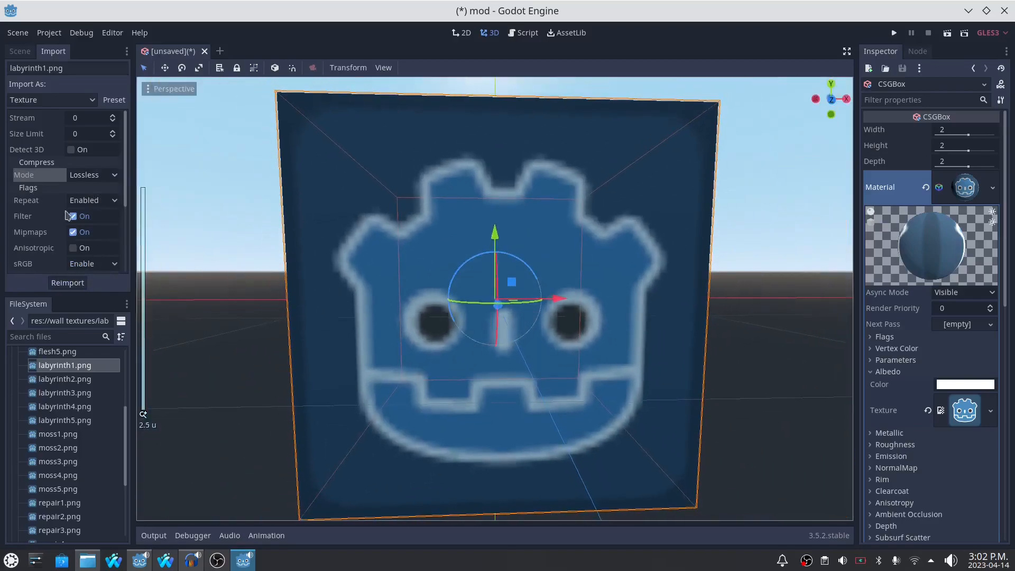
- Try Lossy compression for labyrinth1.png with a lossy quality of 0.13, reimport it and inspect the box
left_click(92, 176)
left_click(90, 204)
left_click(82, 283)
left_click_drag(106, 194, 97, 194)
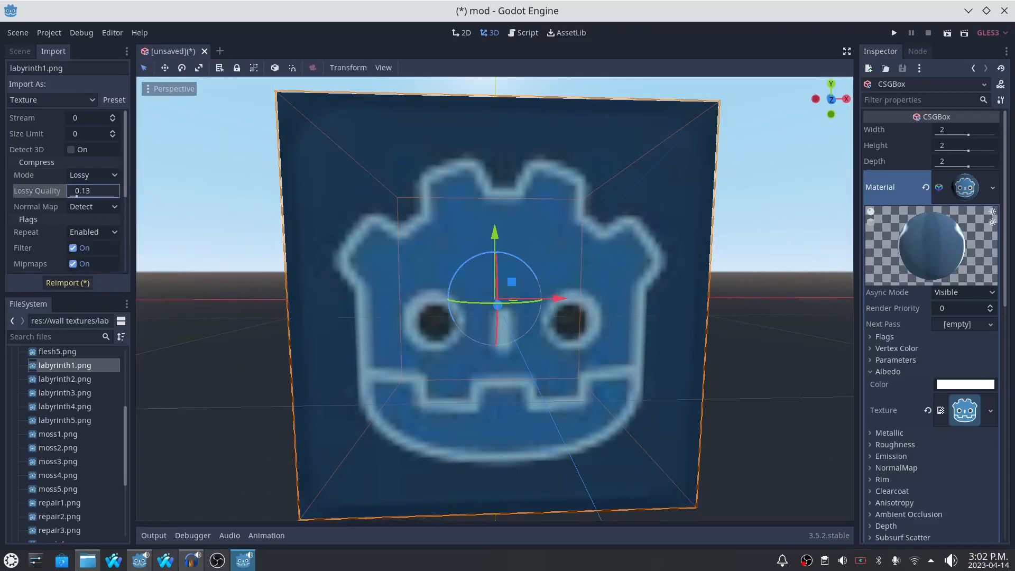
left_click(86, 283)
middle_click_drag(327, 295, 305, 291)
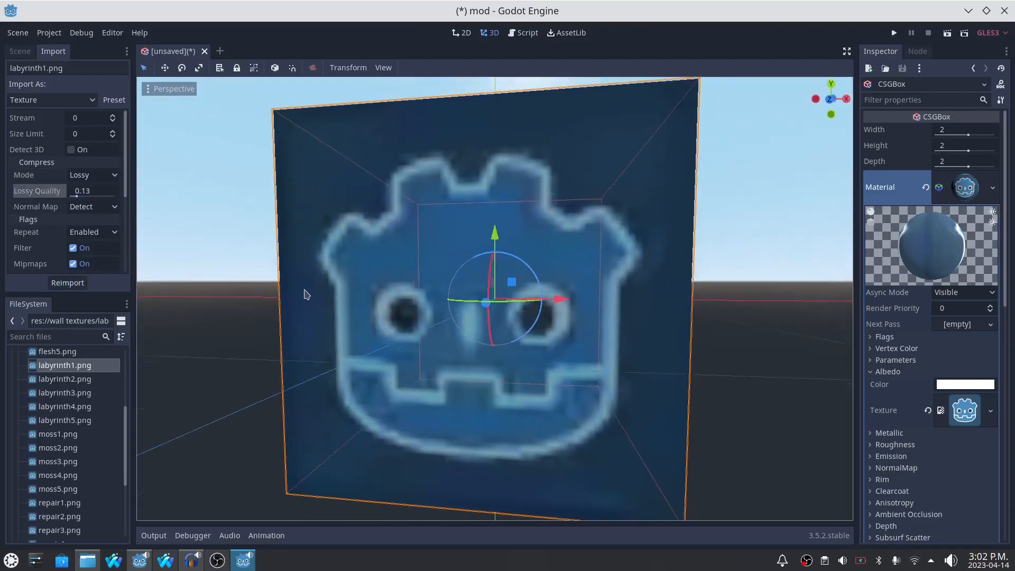
- Restore the compression mode of labyrinth1.png to Lossless, reimport it and check the box
left_click(92, 175)
left_click(91, 193)
left_click(76, 283)
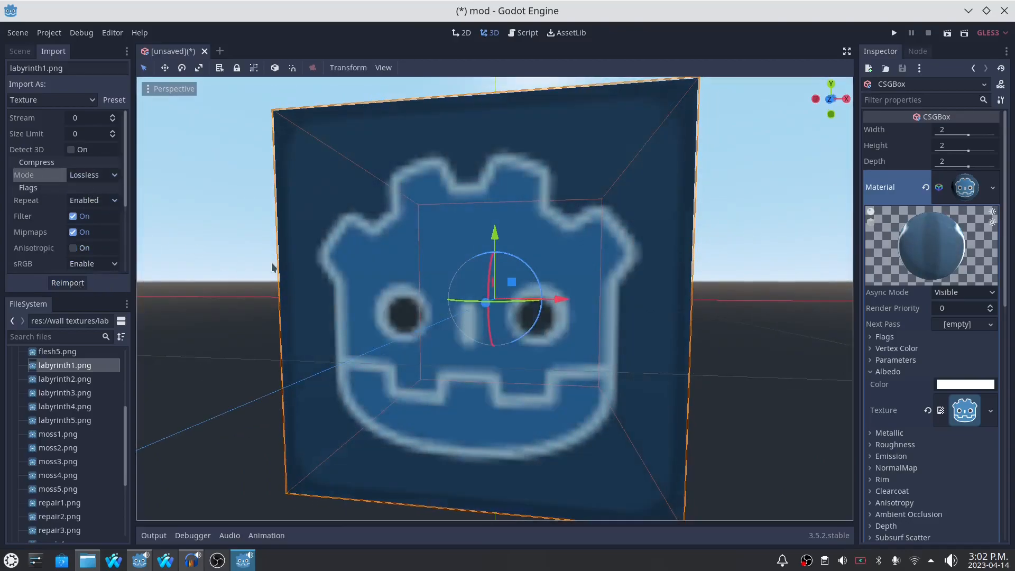
middle_click_drag(270, 267, 266, 297)
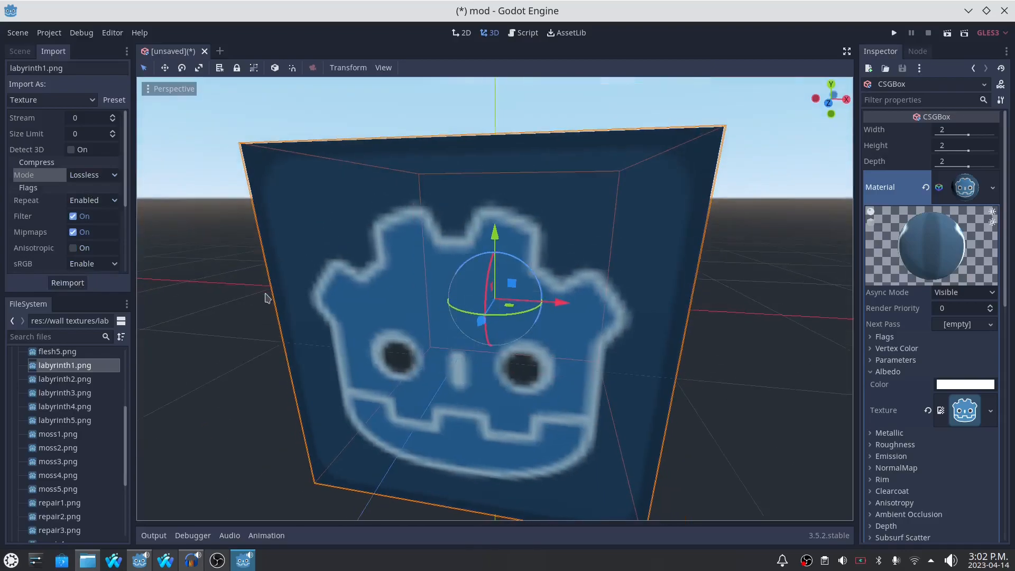
- Turn off Filter for labyrinth1.png, reimport it and inspect the box's texture from near and far
left_click(73, 216)
left_click(68, 283)
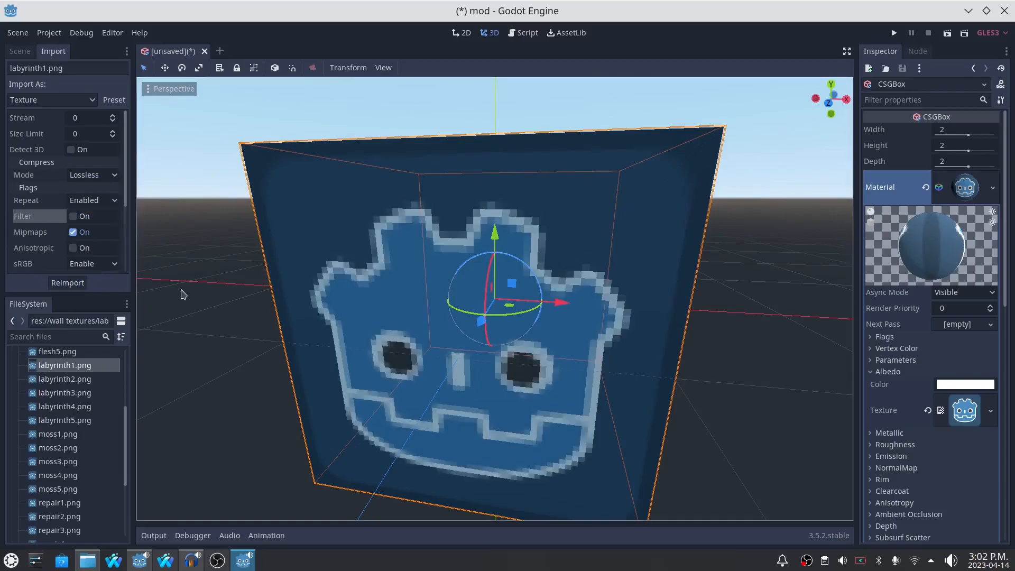
scroll(204, 302, "down", 2)
scroll(346, 302, "up", 5)
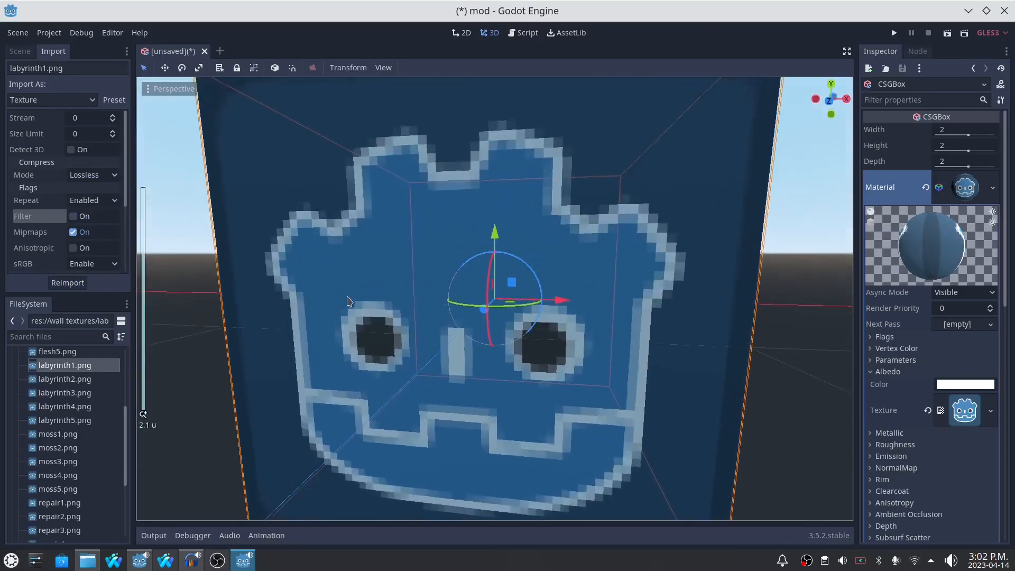
scroll(259, 285, "down", 2)
- Turn Filter back on for labyrinth1.png, reimport it and look at the box again
left_click(73, 217)
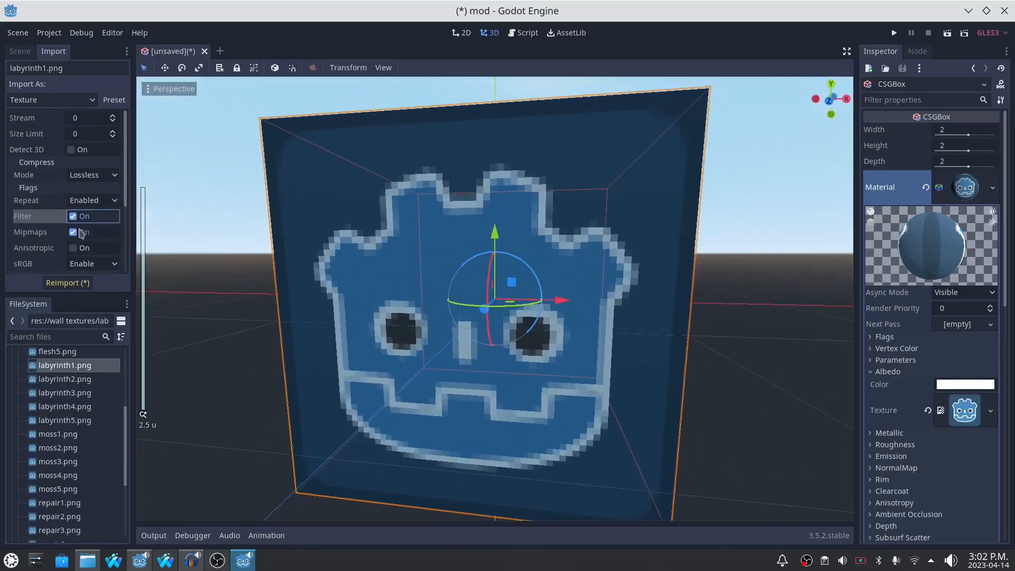
left_click(68, 283)
middle_click_drag(358, 283, 384, 291)
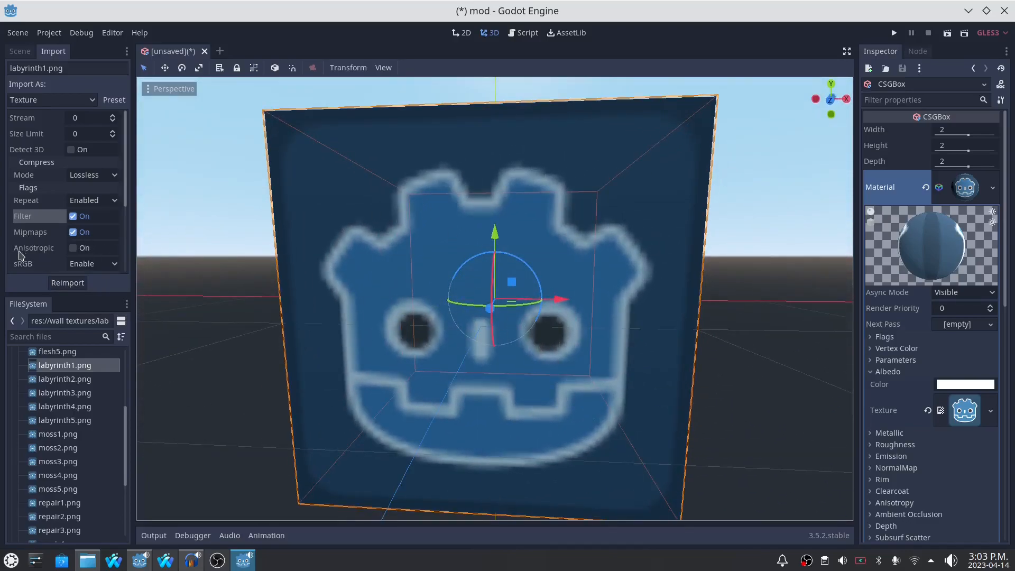
- Enable Anisotropic for labyrinth1.png, reimport it and inspect the box from a distance
left_click(73, 249)
left_click(67, 282)
scroll(429, 328, "down", 2)
middle_click_drag(430, 328, 362, 312)
scroll(428, 323, "down", 15)
scroll(365, 315, "down", 8)
scroll(387, 332, "up", 2)
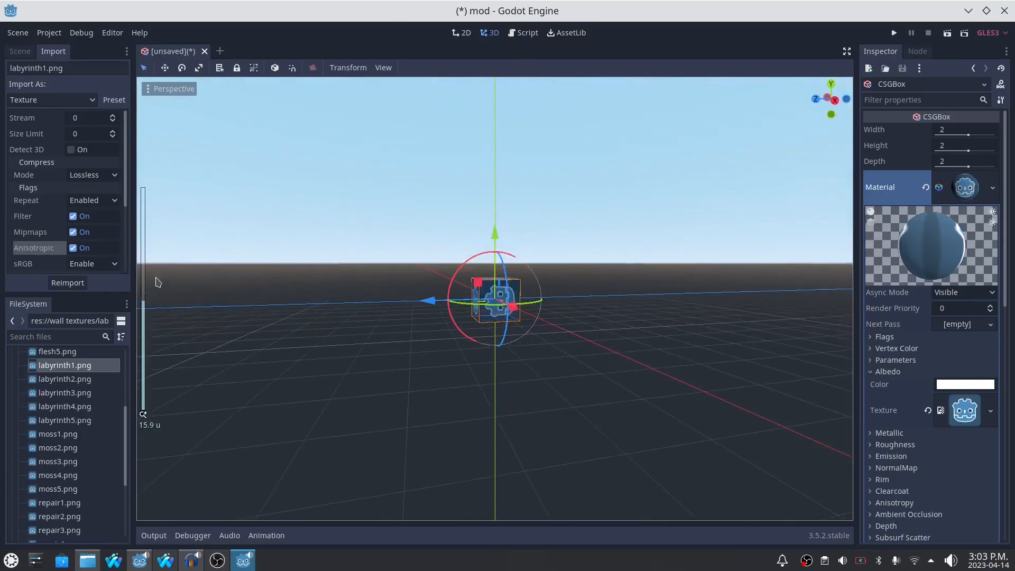
- Compare the box's texture with Anisotropic off and on again, reimporting labyrinth1.png after each change
left_click(73, 248)
left_click(74, 283)
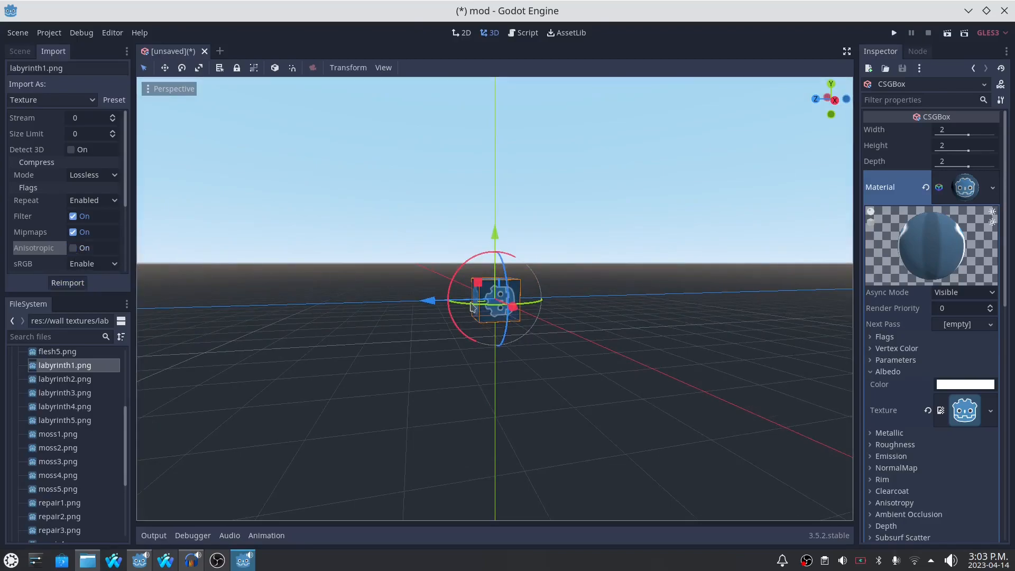
left_click(77, 249)
left_click(68, 283)
scroll(424, 360, "up", 8)
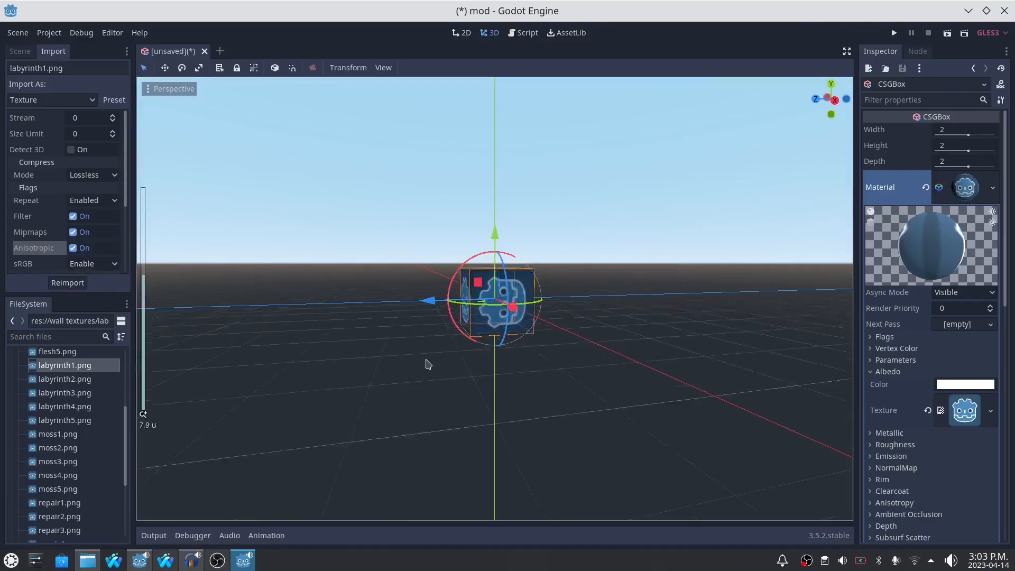
middle_click_drag(396, 369, 290, 351)
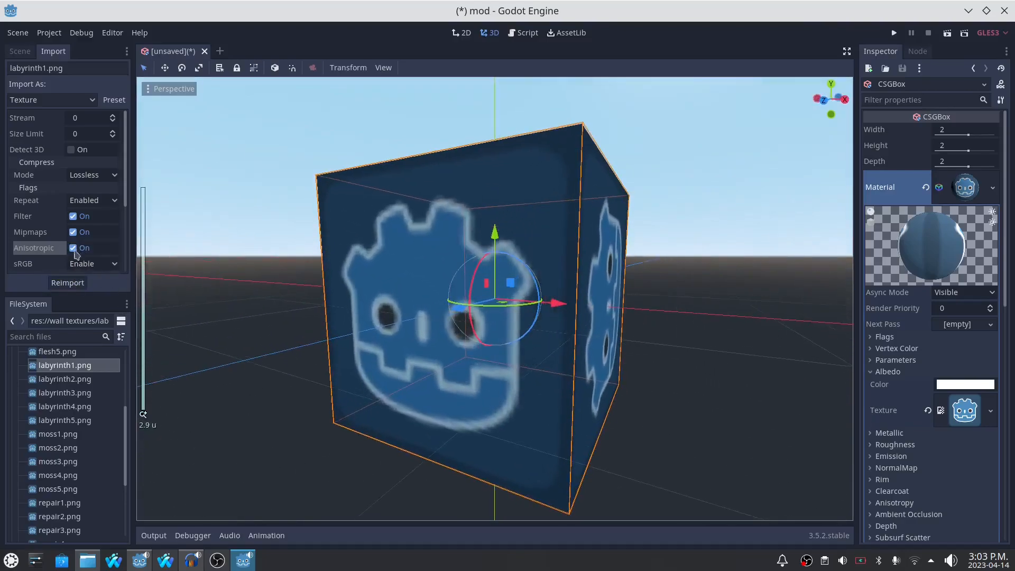
- Switch the sRGB flag of labyrinth1.png to Disable and back to Detect, reimporting the texture
left_click(91, 264)
left_click(93, 280)
left_click(91, 264)
left_click(91, 306)
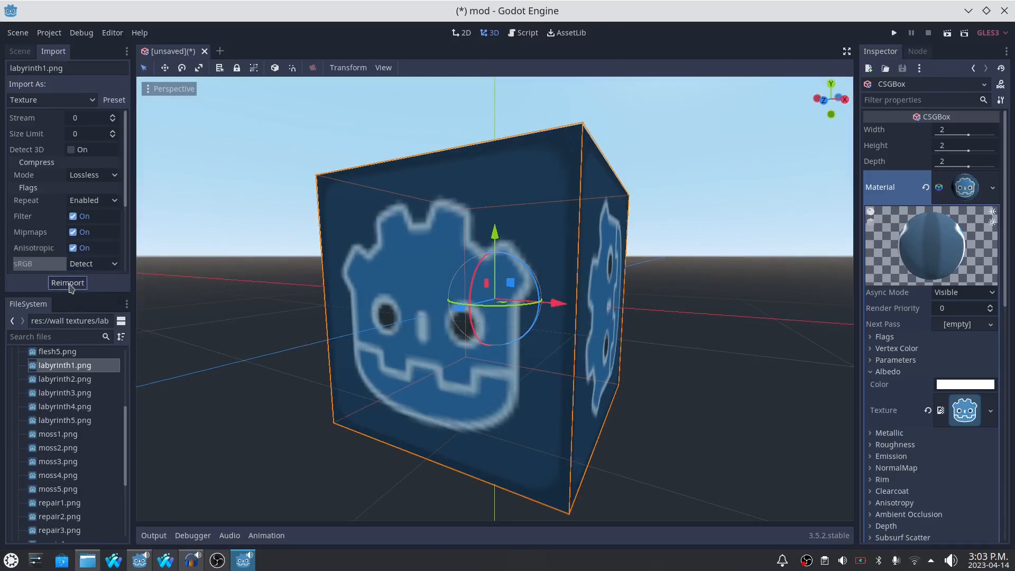
- Try the sRGB flag of labyrinth1.png on Enable and on Disable while viewing the box from several angles
left_click(101, 264)
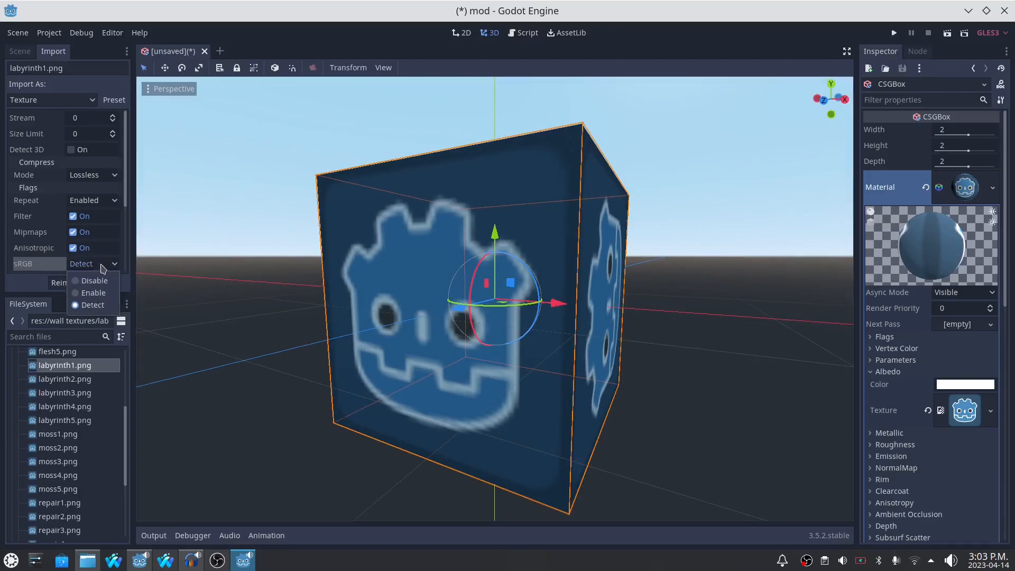
left_click(91, 293)
middle_click_drag(370, 312, 419, 377)
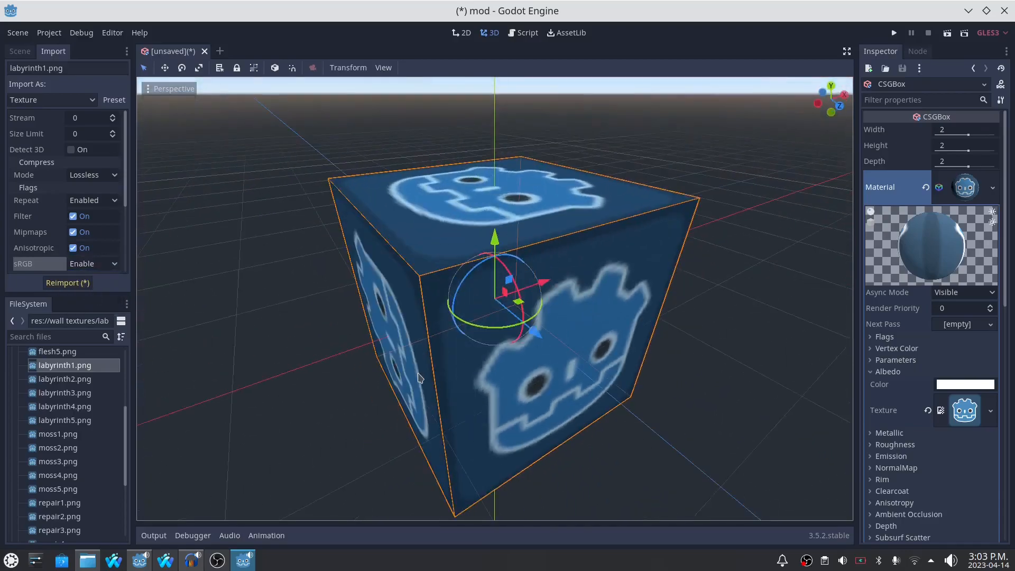
key("KP_1")
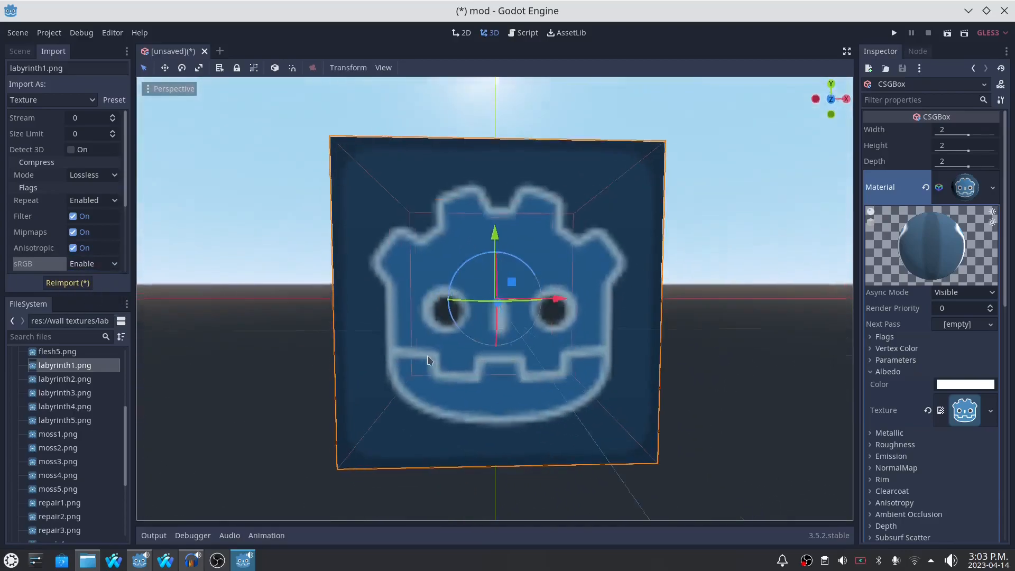
left_click(101, 268)
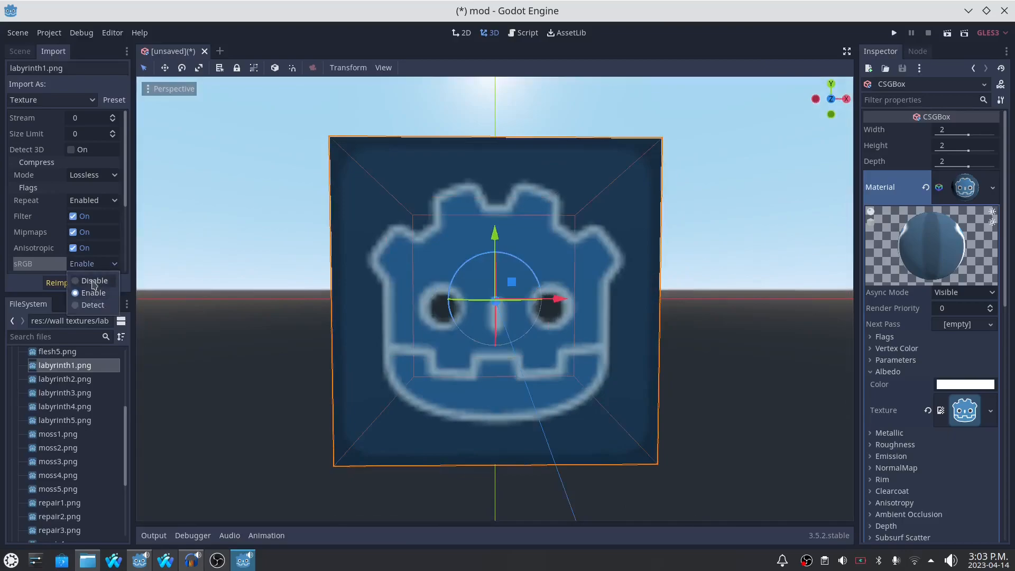
left_click(93, 285)
middle_click_drag(389, 310, 364, 373)
middle_click_drag(259, 354, 83, 280)
- Set the sRGB flag of labyrinth1.png to Detect, reimport it and inspect the box from several angles
left_click(105, 264)
left_click(101, 304)
left_click(67, 283)
middle_click_drag(268, 351, 139, 310)
scroll(259, 311, "down", 4)
middle_click_drag(464, 346, 390, 341)
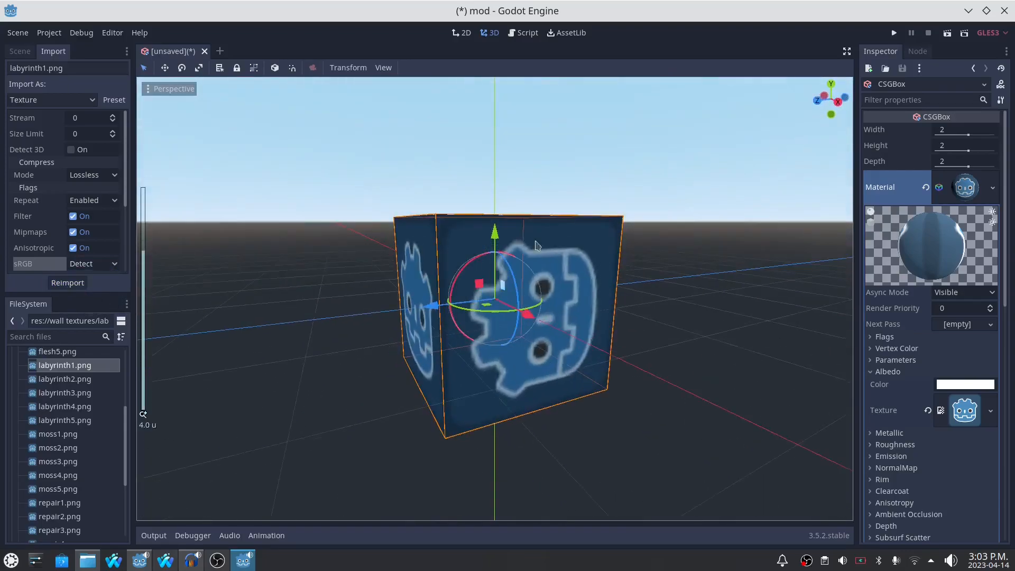
middle_click_drag(379, 296, 400, 349)
left_click(46, 32)
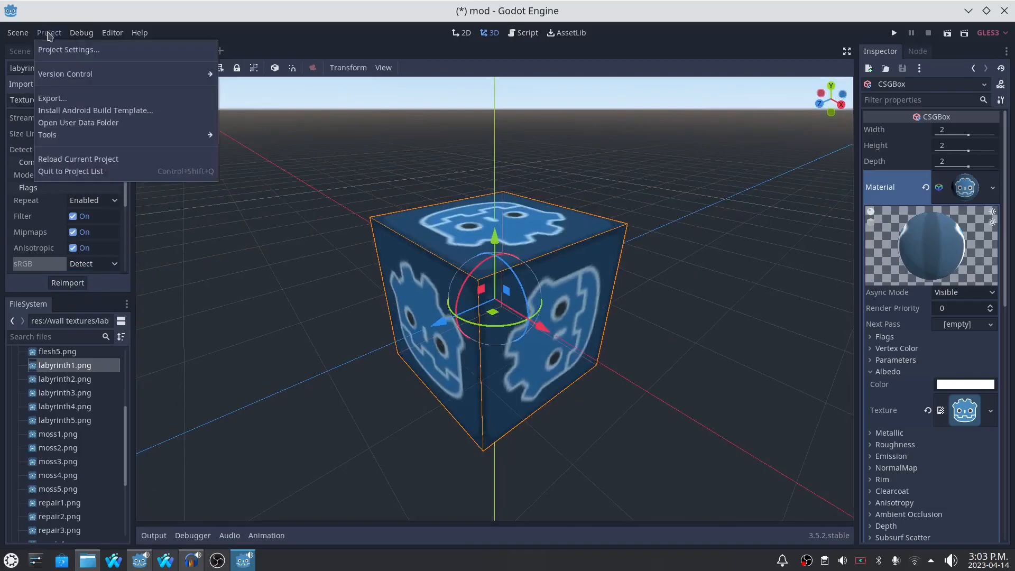
left_click(245, 266)
- Look through the wall textures folder and check the import settings of door1.png
scroll(74, 449, "up", 5)
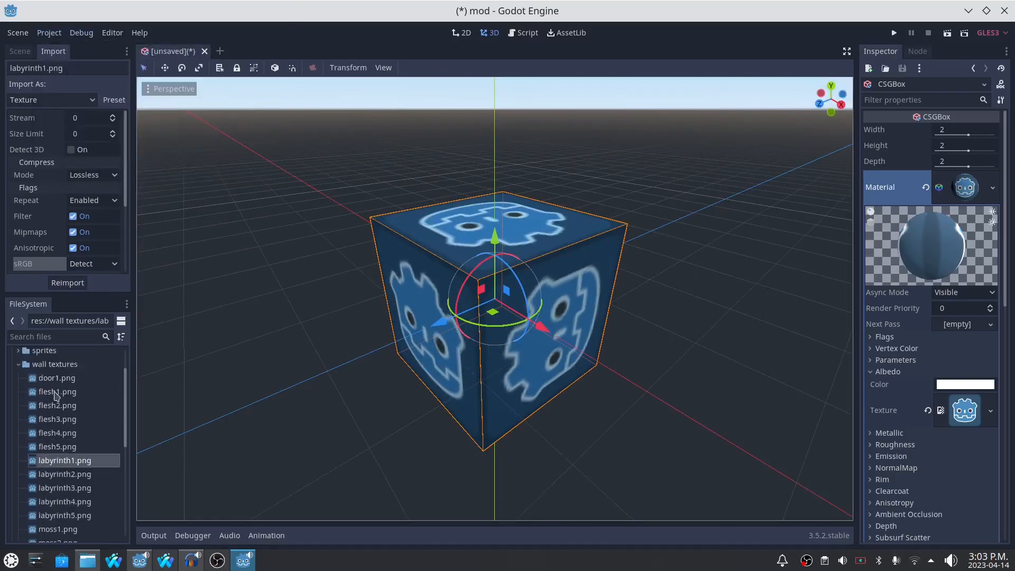
left_click_drag(49, 426, 963, 412)
scroll(98, 473, "down", 5)
scroll(97, 472, "down", 5)
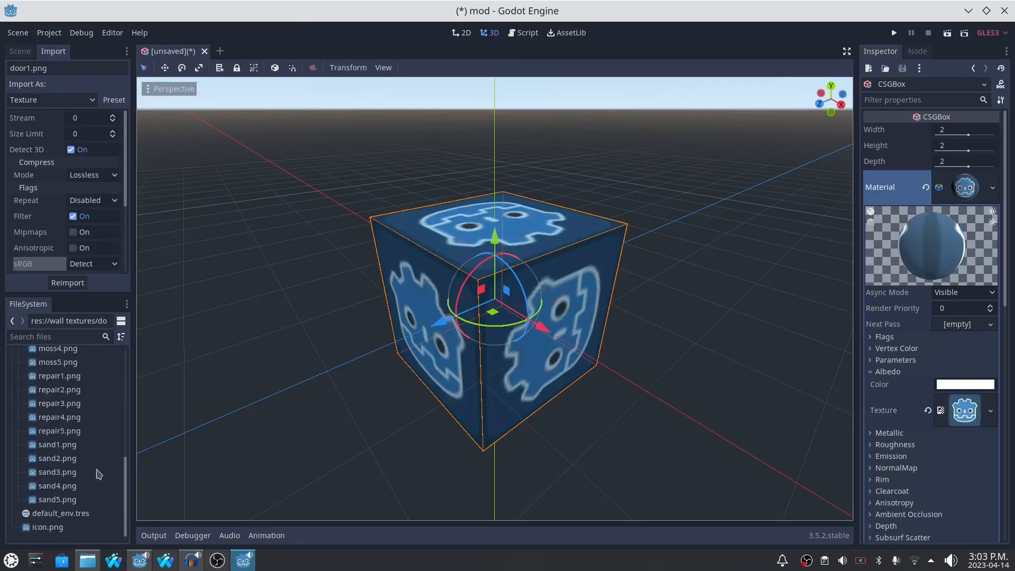
- Review the files in the floor textures folder, checking the import settings of moss2.png and moss4.png
scroll(95, 471, "up", 10)
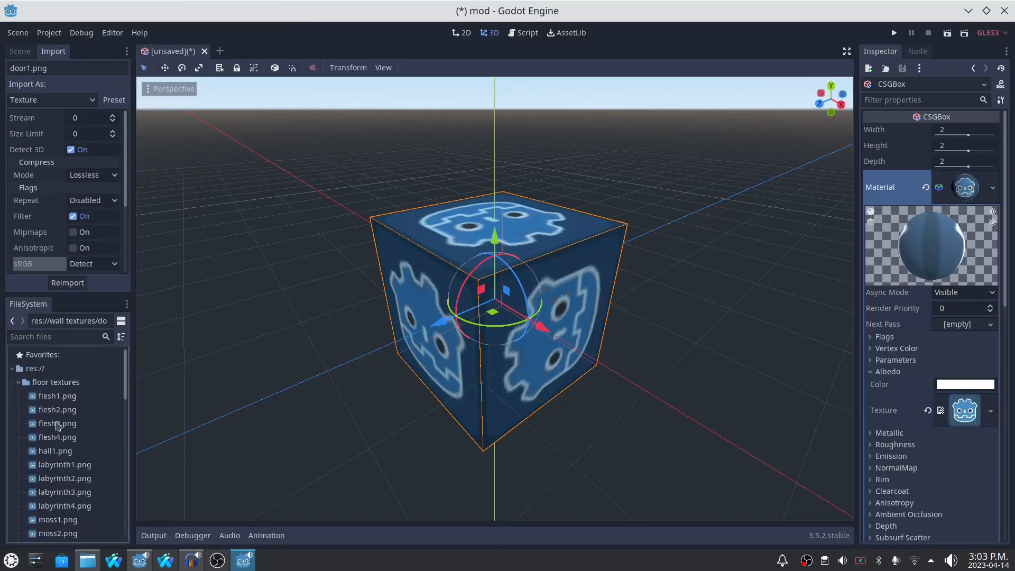
scroll(62, 482, "down", 4)
left_click_drag(55, 461, 207, 486)
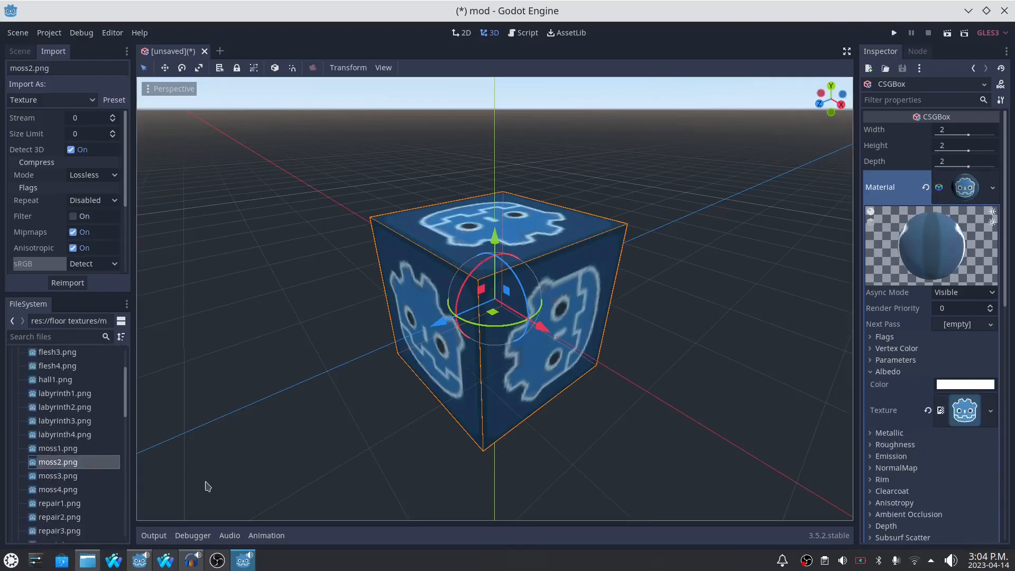
left_click_drag(80, 478, 960, 410)
left_click(74, 491)
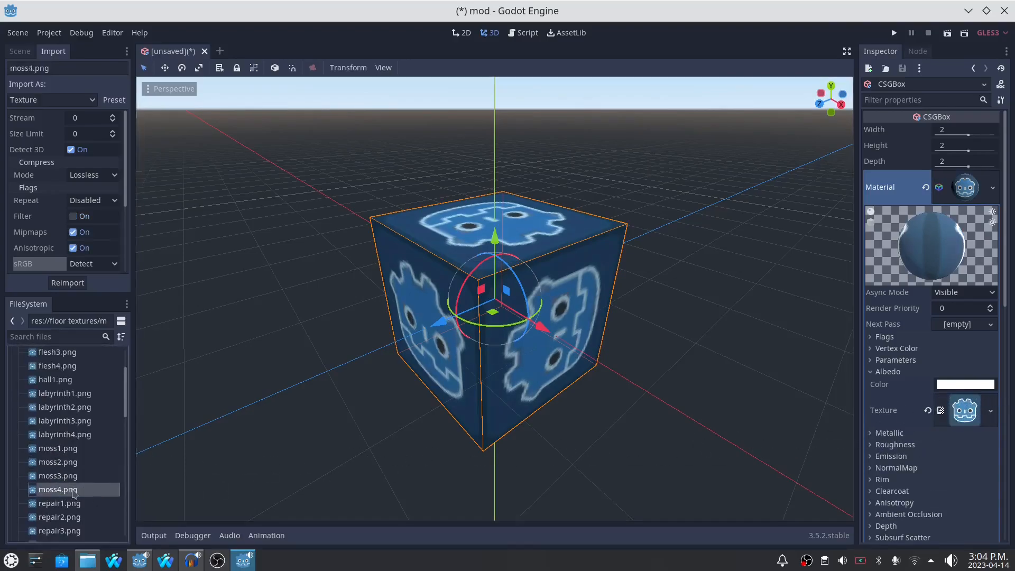
scroll(76, 516, "down", 3)
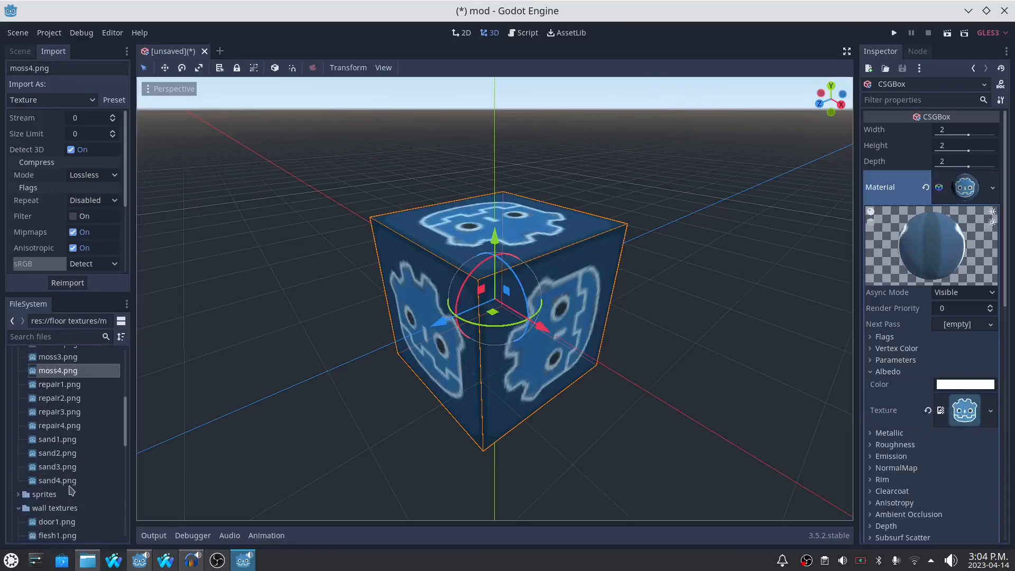
scroll(72, 490, "up", 4)
scroll(69, 410, "down", 3)
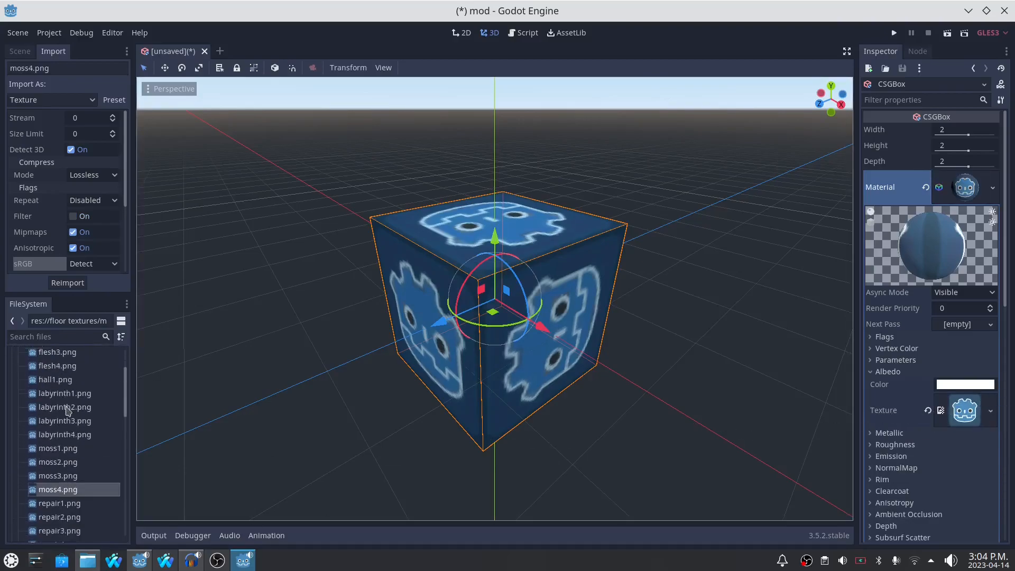
scroll(67, 523, "up", 2)
scroll(61, 497, "down", 2)
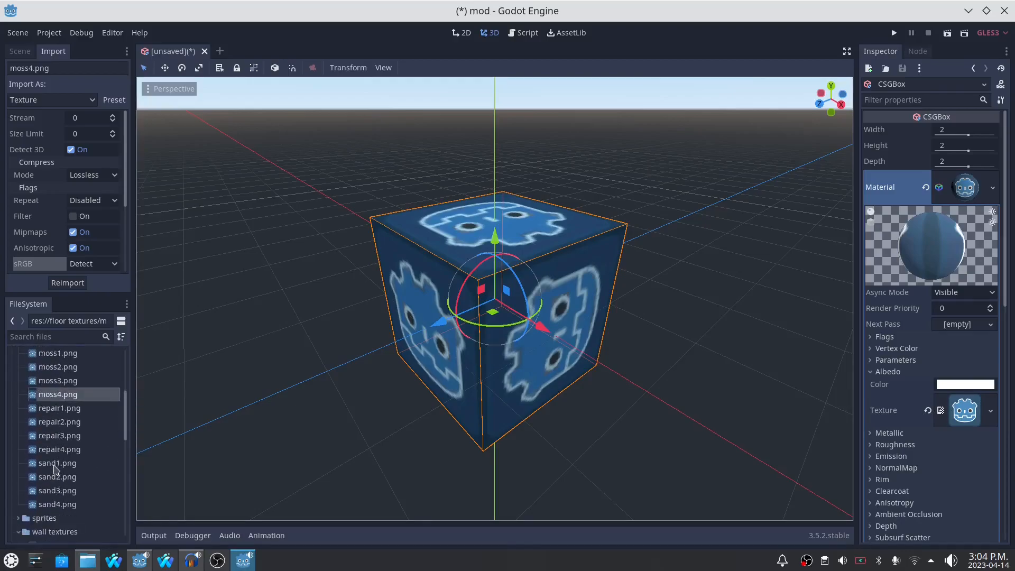
- Duplicate sand1.png in the floor textures folder as stairs.png and select the copy
right_click(53, 465)
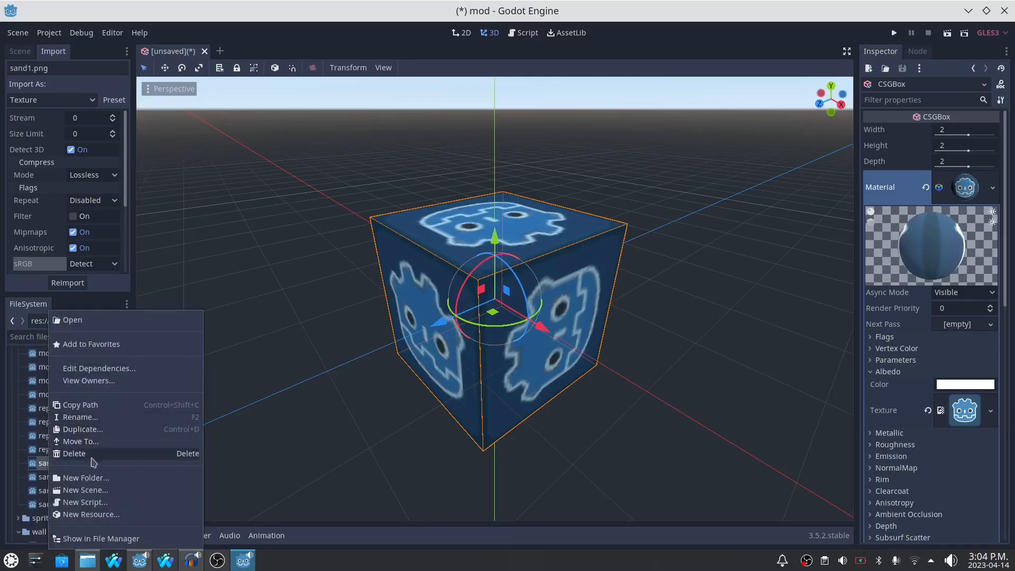
left_click(90, 430)
type("stairs.png")
key("Return")
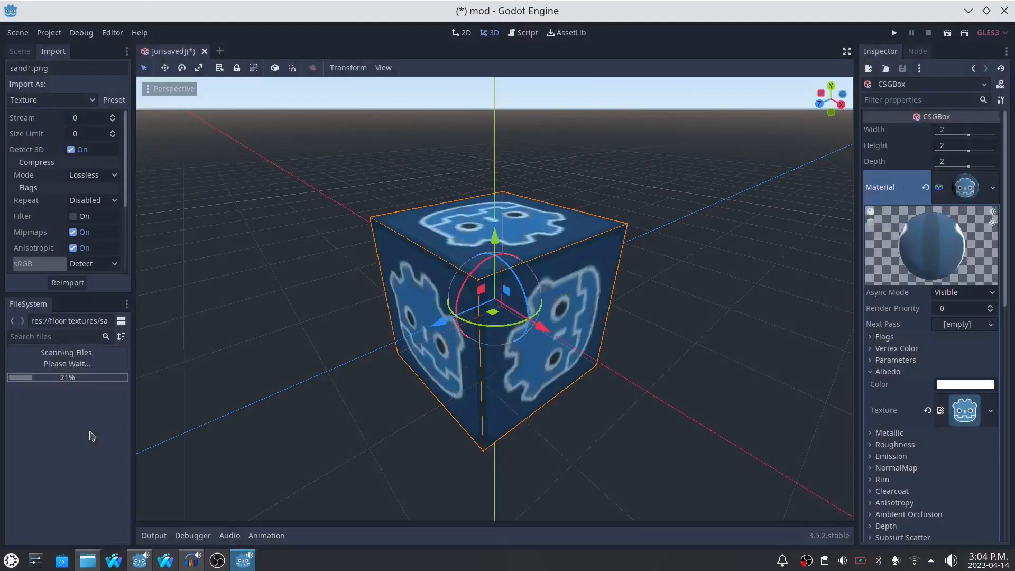
left_click_drag(53, 518, 965, 411)
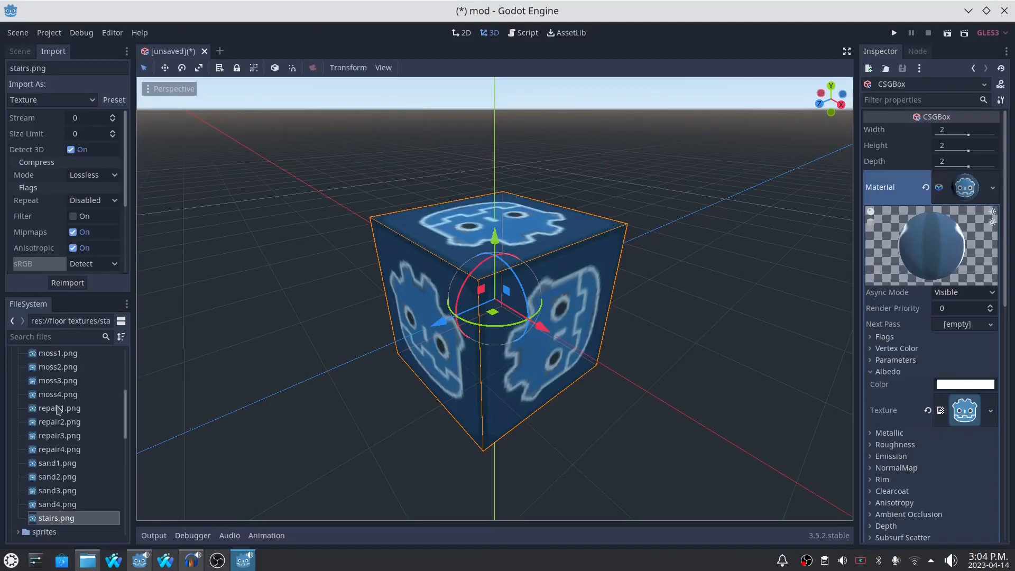
- Collapse the floor textures folder, expand the sprites folder and review the names of its sprite files
scroll(48, 405, "up", 4)
left_click(19, 382)
left_click(19, 396)
scroll(76, 385, "down", 3)
scroll(47, 421, "up", 1)
scroll(42, 360, "down", 15)
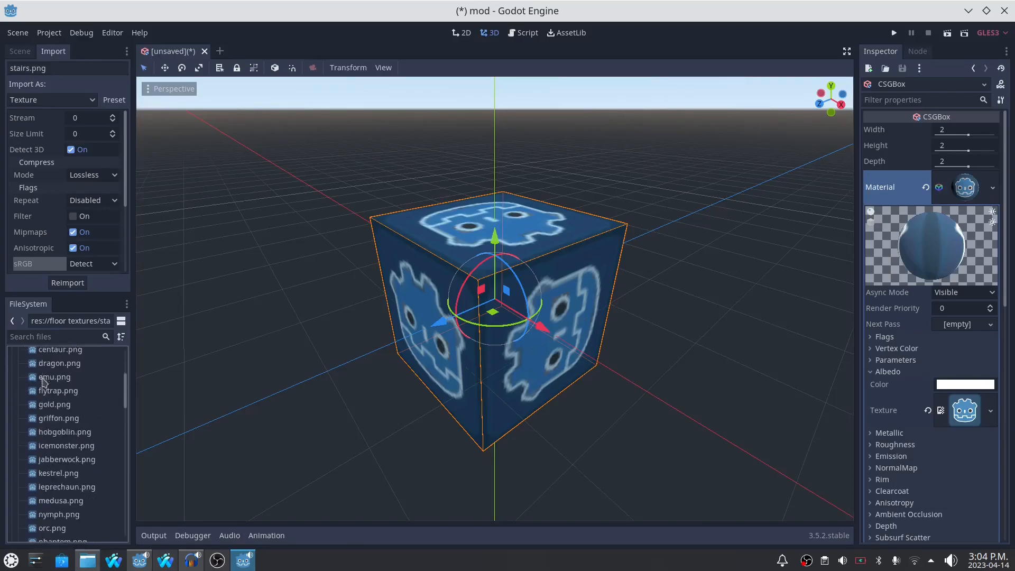
scroll(73, 418, "up", 15)
scroll(52, 407, "up", 1)
scroll(79, 383, "up", 3)
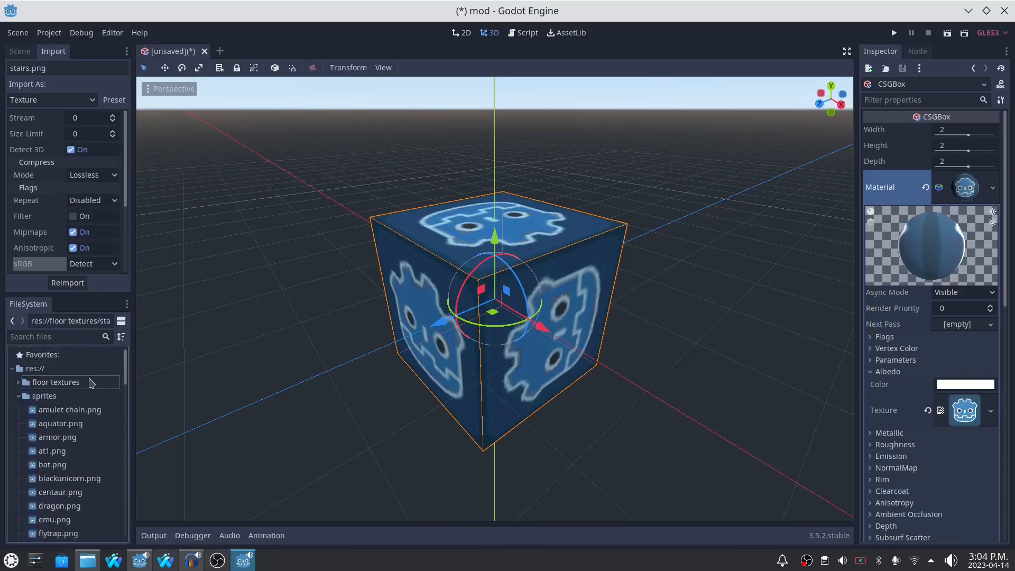
scroll(90, 402, "down", 4)
scroll(87, 403, "up", 3)
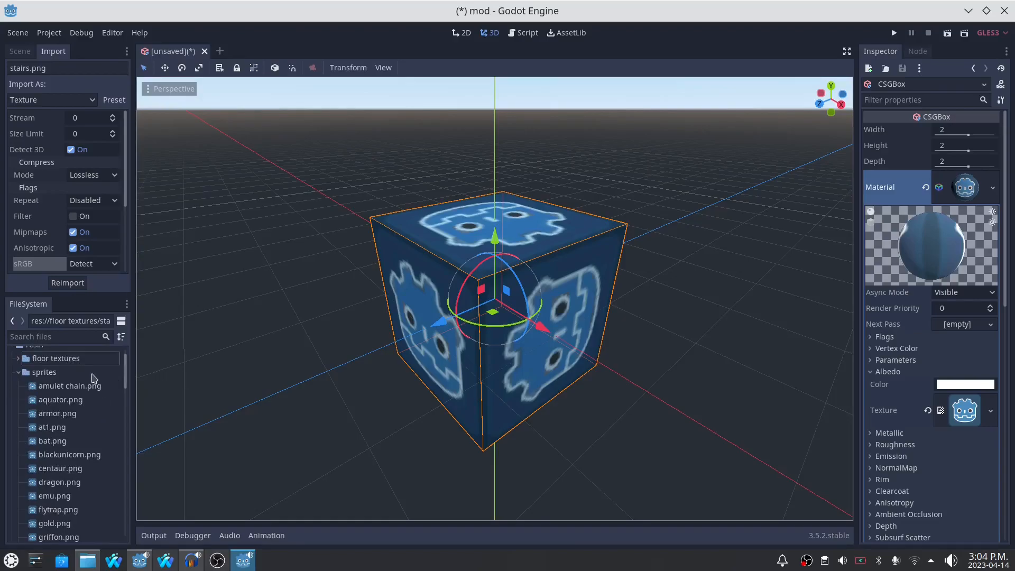
scroll(47, 399, "down", 2)
scroll(40, 388, "up", 4)
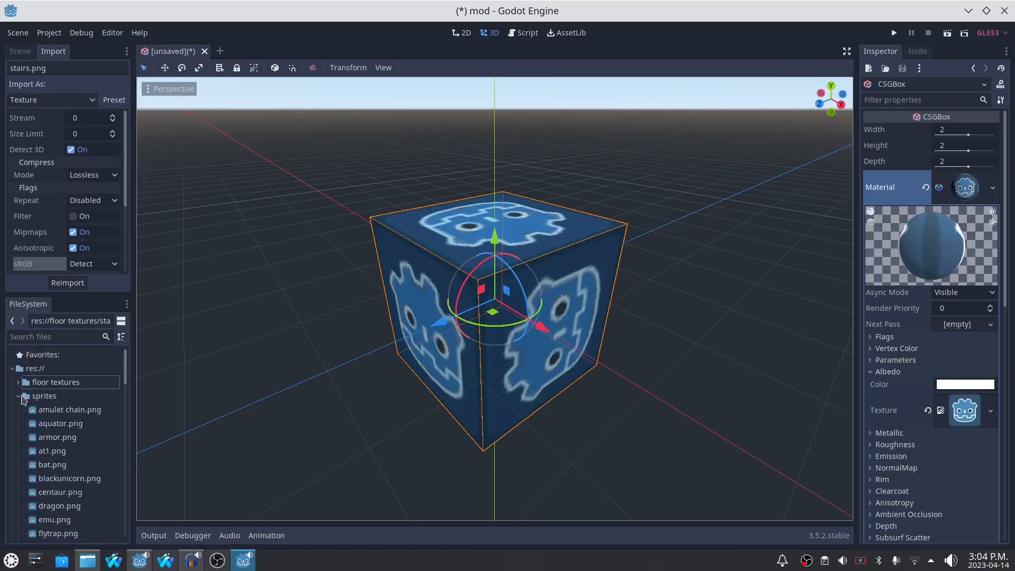
left_click(23, 397)
- Include stairs.png in the Linux/X11 preset's resources to export and export the pack as mod1.zip
left_click(49, 32)
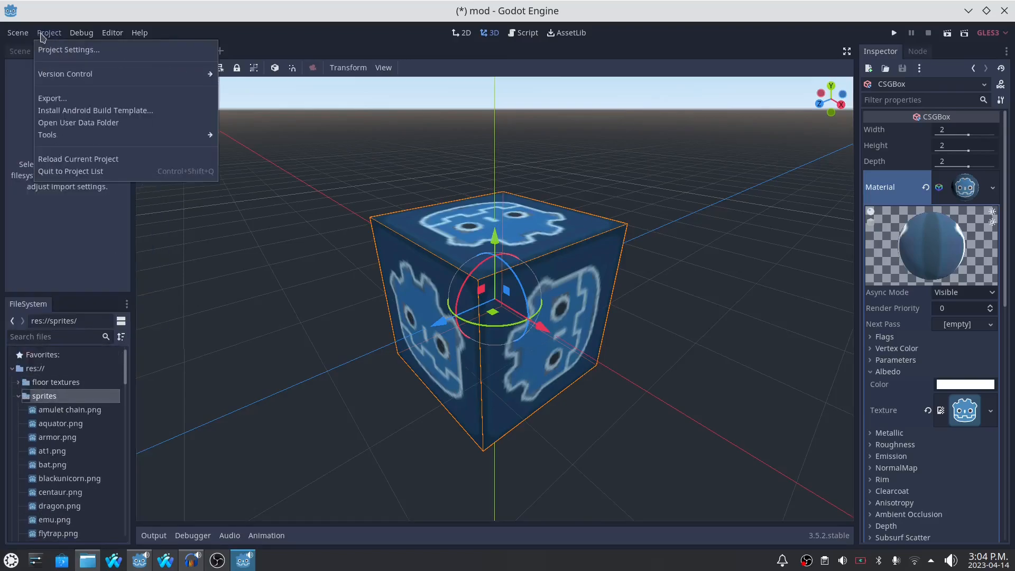
left_click(56, 99)
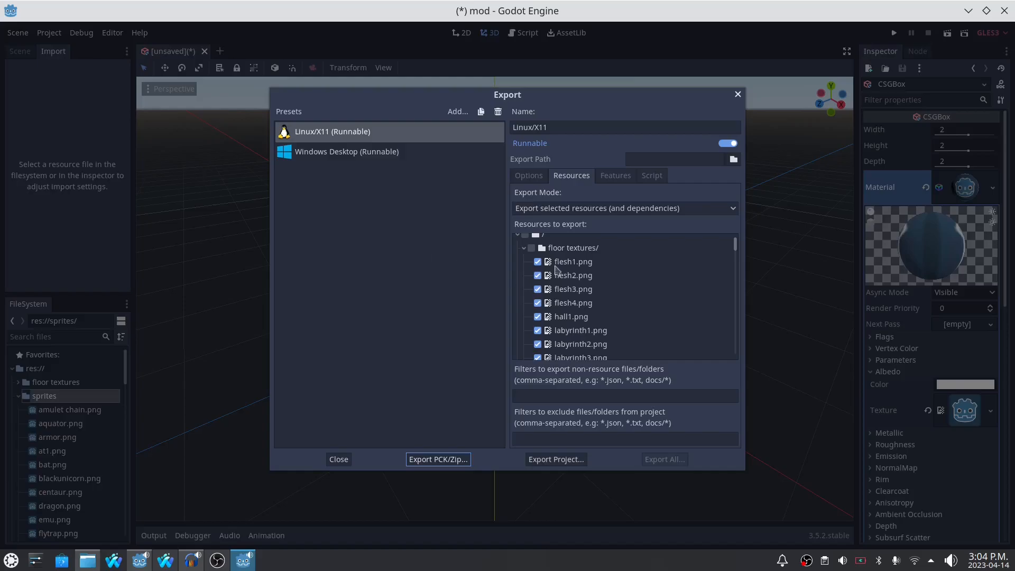
scroll(567, 266, "down", 10)
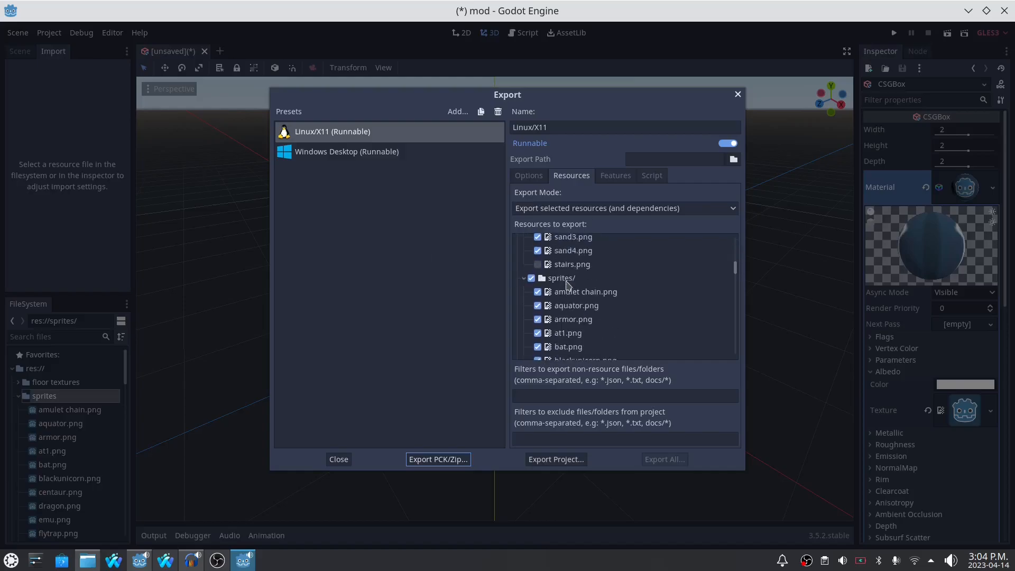
left_click(537, 265)
scroll(636, 280, "down", 15)
scroll(580, 282, "down", 20)
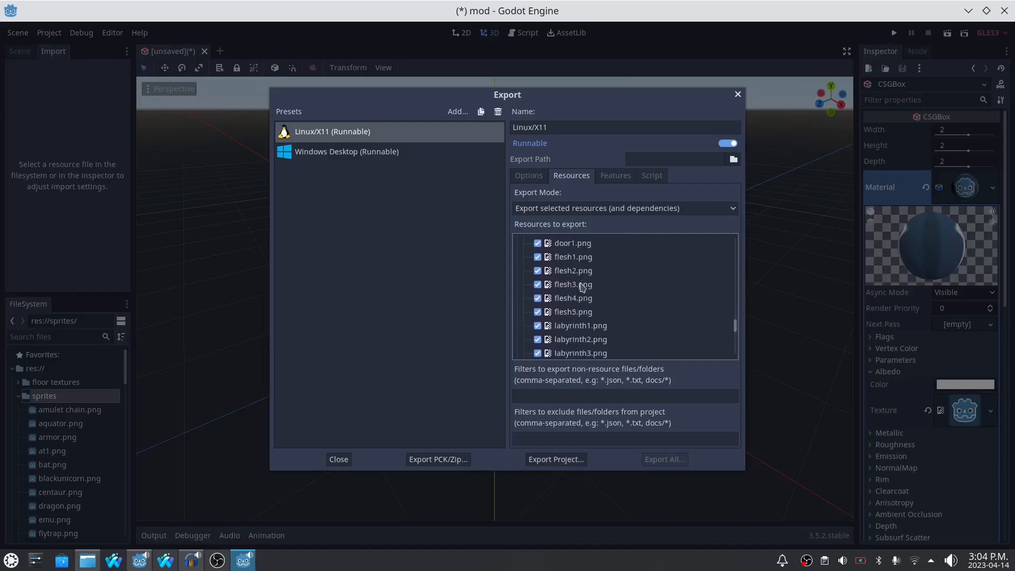
scroll(580, 286, "up", 20)
scroll(580, 286, "up", 3)
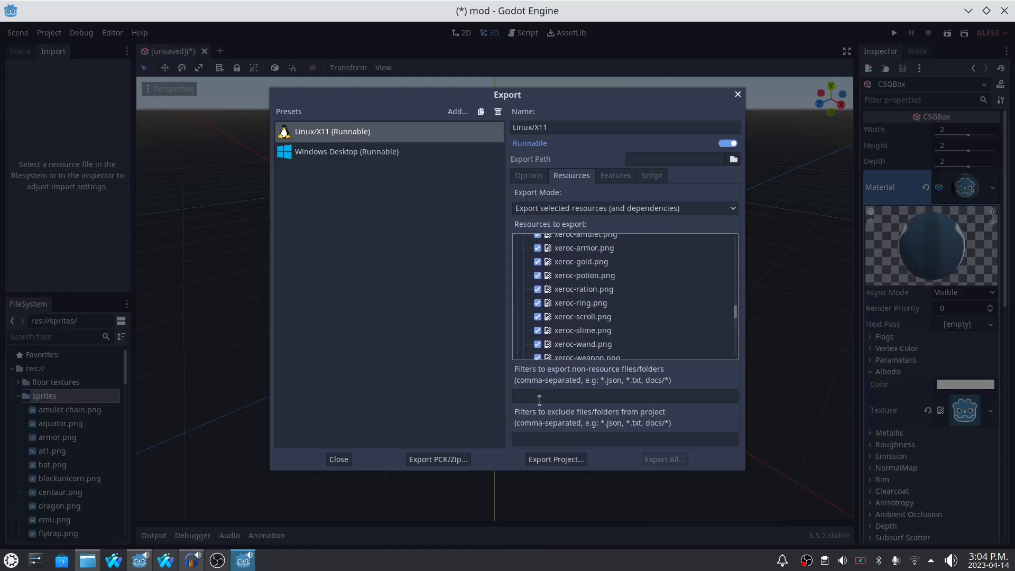
left_click(438, 459)
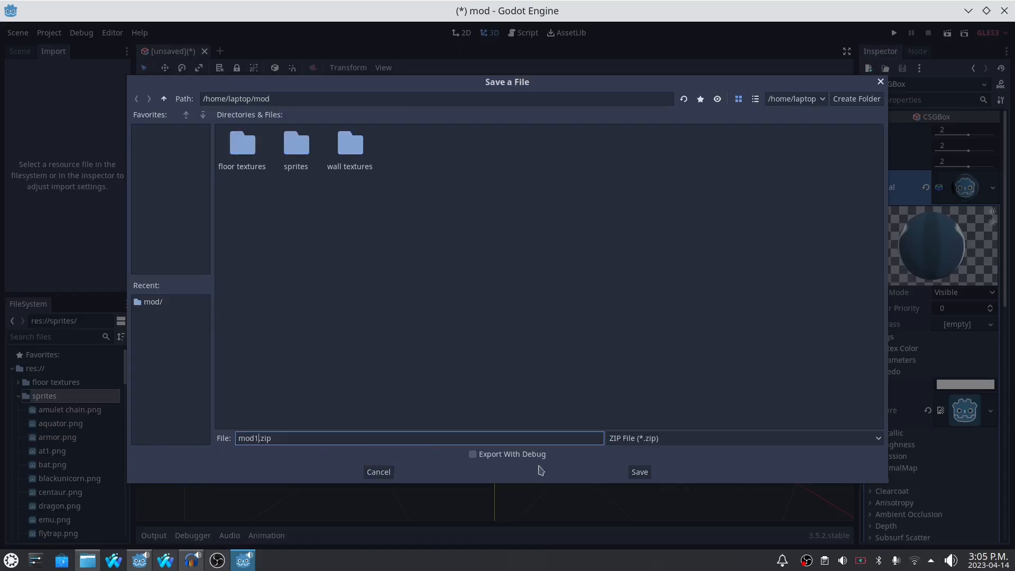
left_click(640, 472)
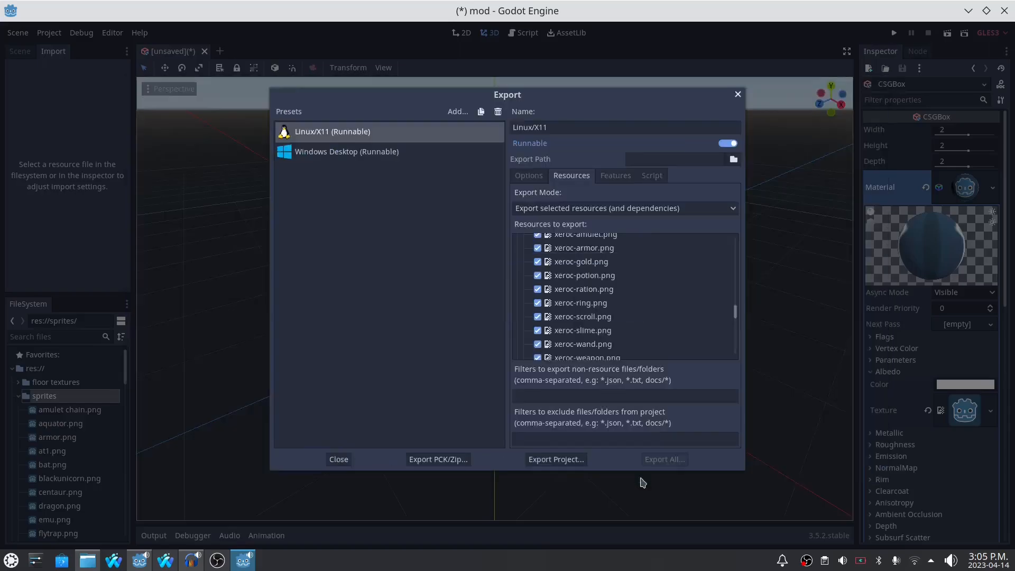
- In Dolphin, delete the old mod1.zip from roguefp-main and move the newly exported mod1.zip there from the mod folder
left_click(88, 560)
scroll(492, 336, "down", 2)
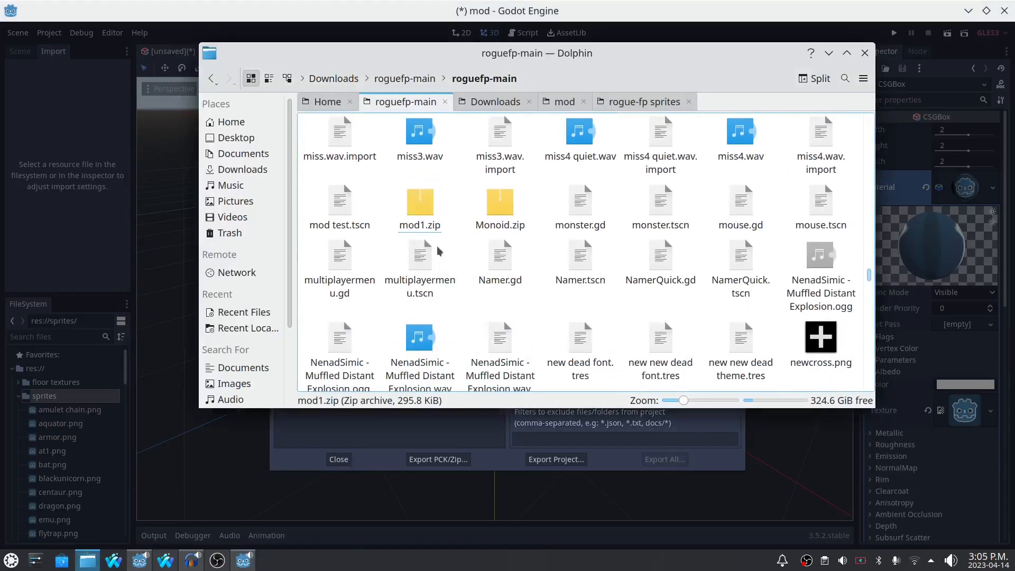
key("Delete")
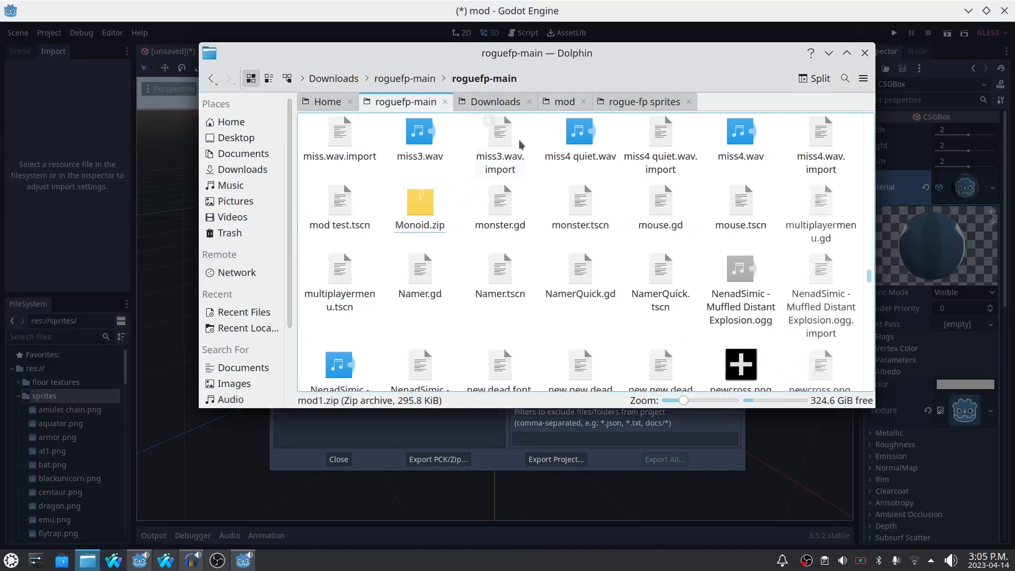
left_click(564, 100)
left_click_drag(341, 209, 533, 237)
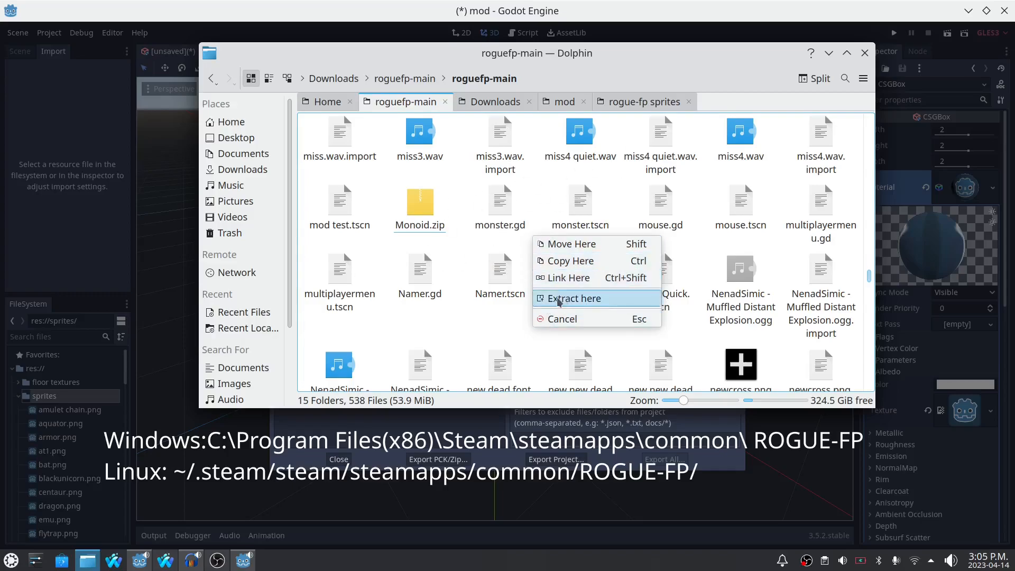
left_click(573, 244)
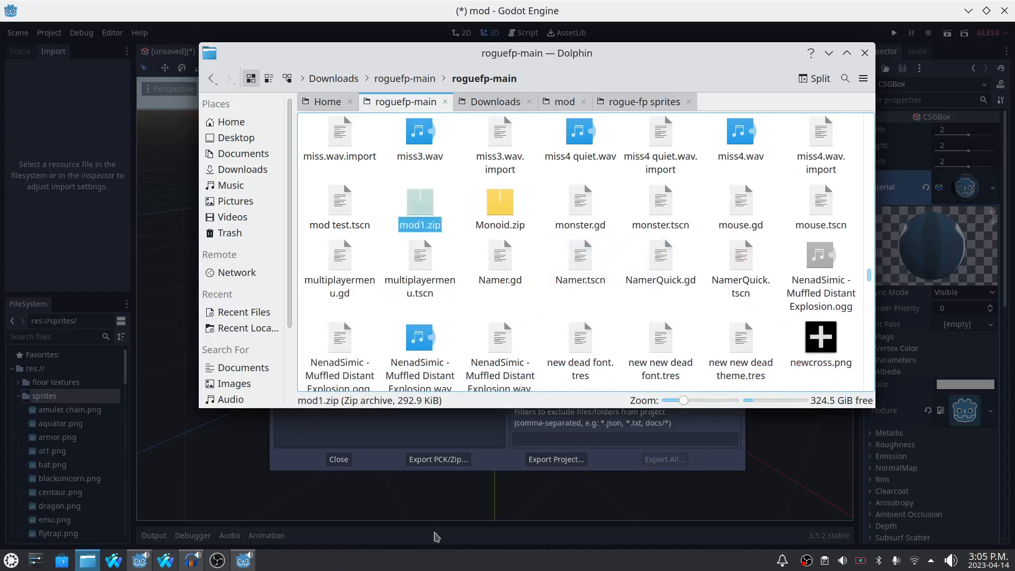
- Switch to the ROGUE-FP project, run the game, check the modded sprites across the Bestiary pages, and quit the game
left_click(140, 561)
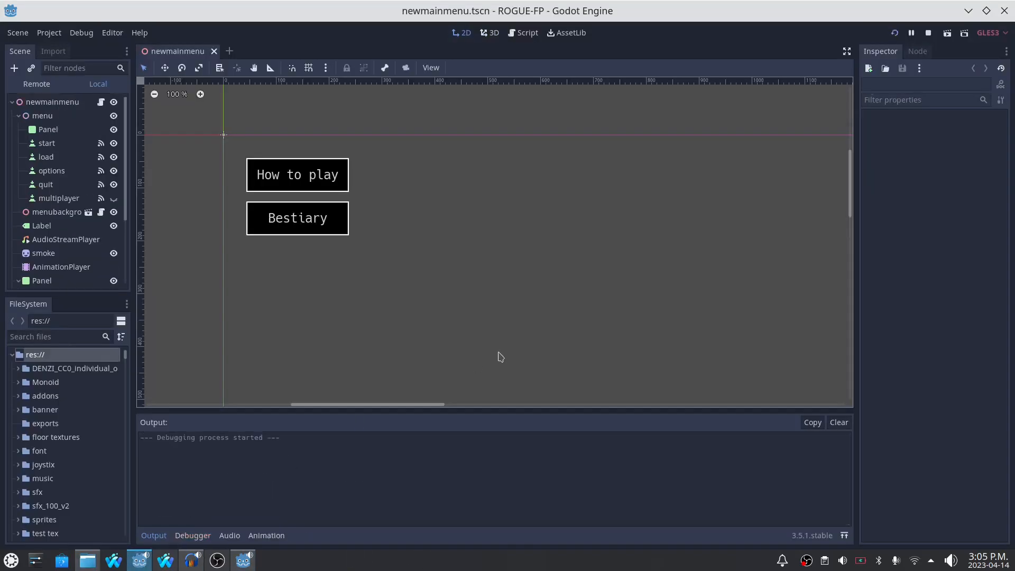
key("F5")
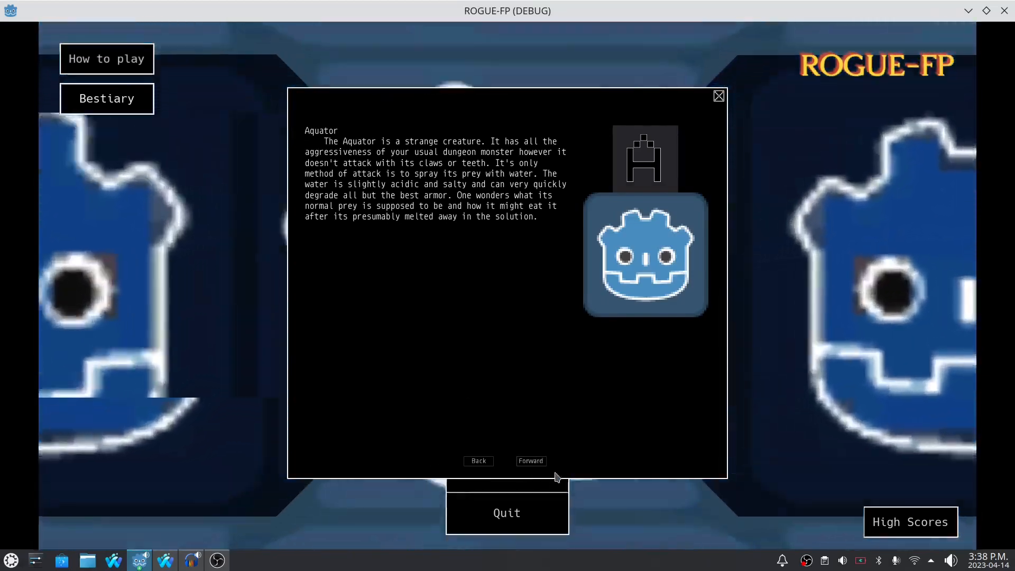
left_click(531, 461)
left_click(532, 461)
left_click(532, 461)
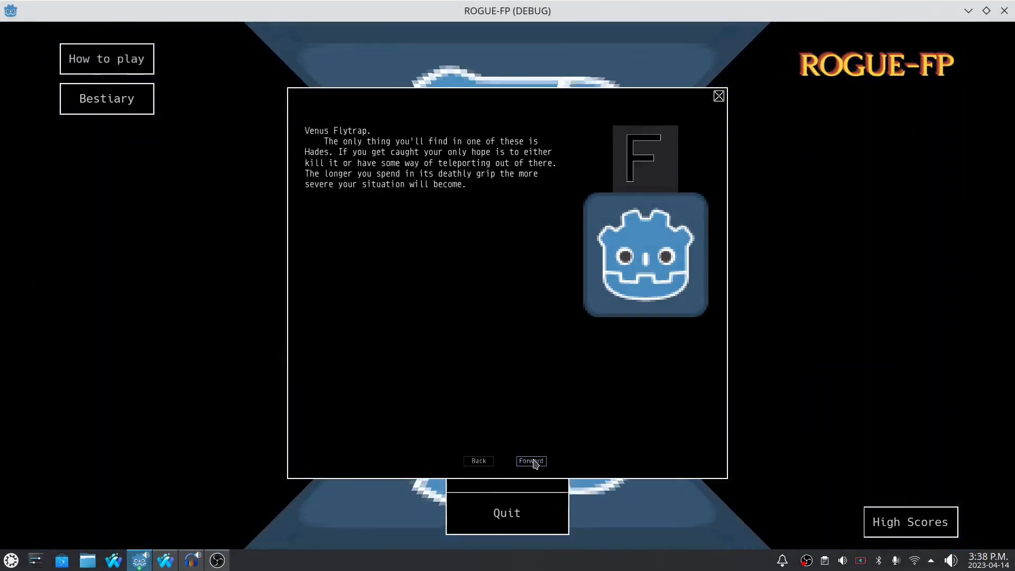
left_click(532, 461)
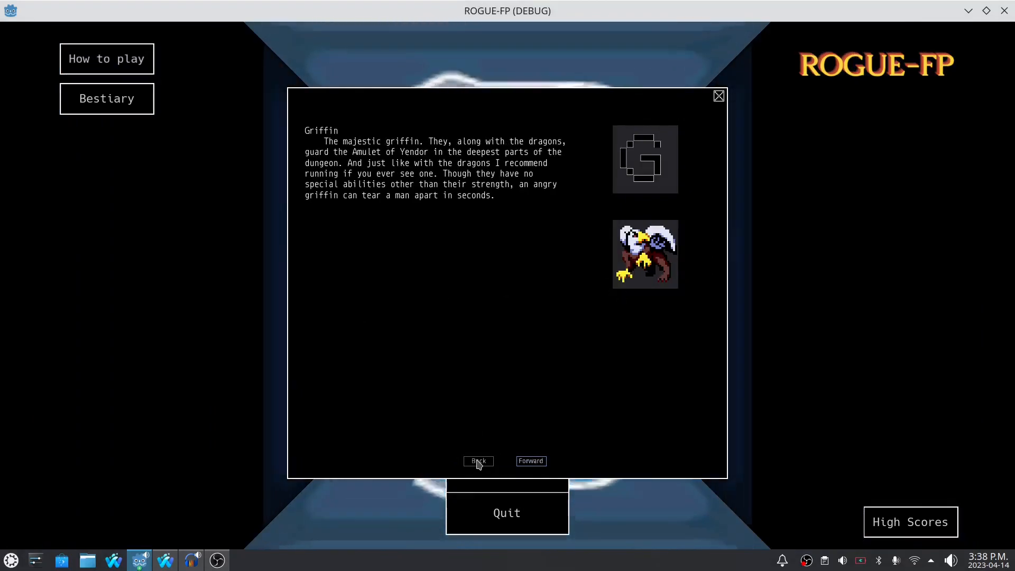
left_click(529, 463)
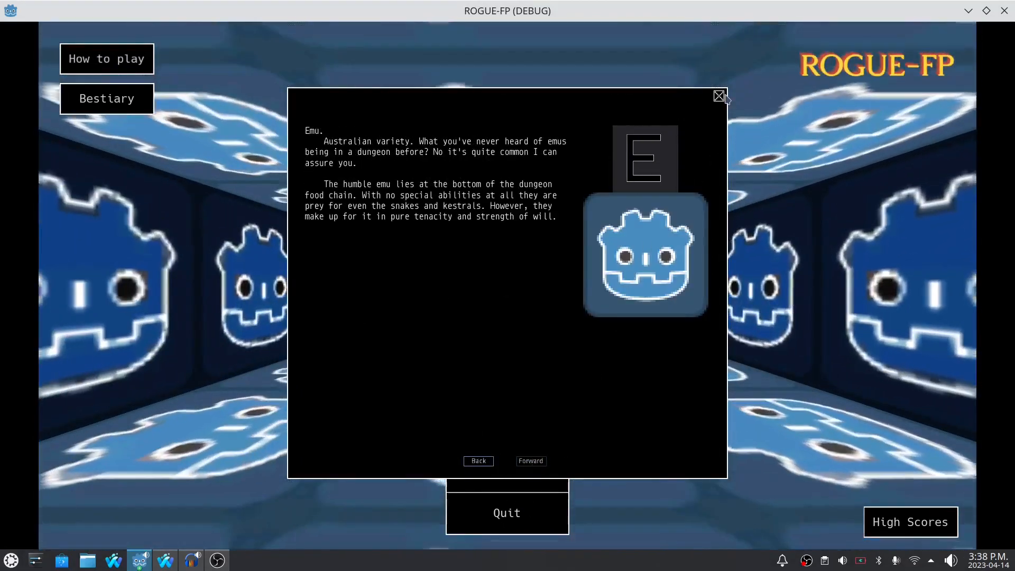
left_click(719, 96)
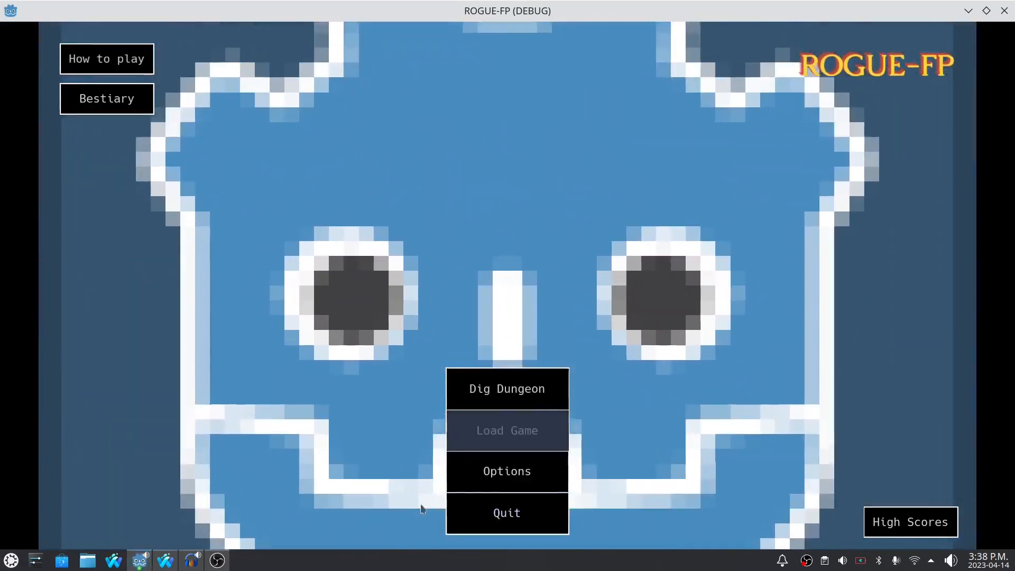
left_click(462, 509)
- Switch to Dolphin and open mod1.zip from the roguefp-main folder
left_click(88, 560)
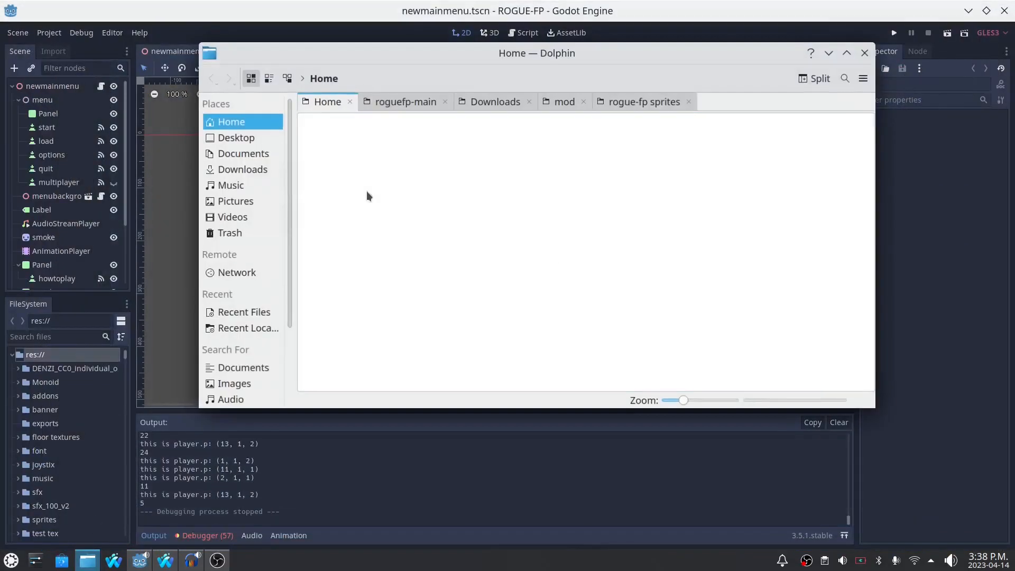
left_click(412, 102)
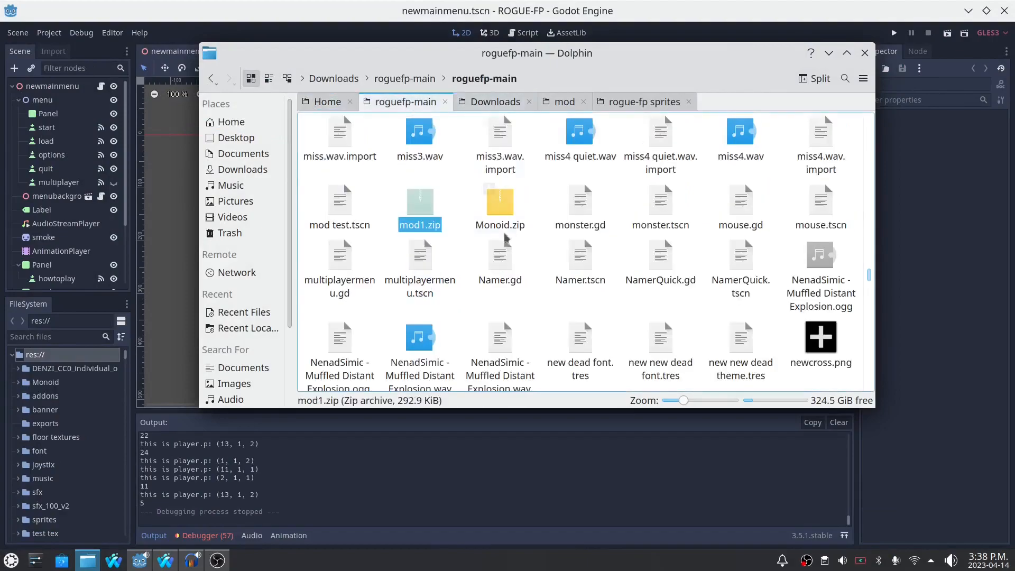
double_click(428, 204)
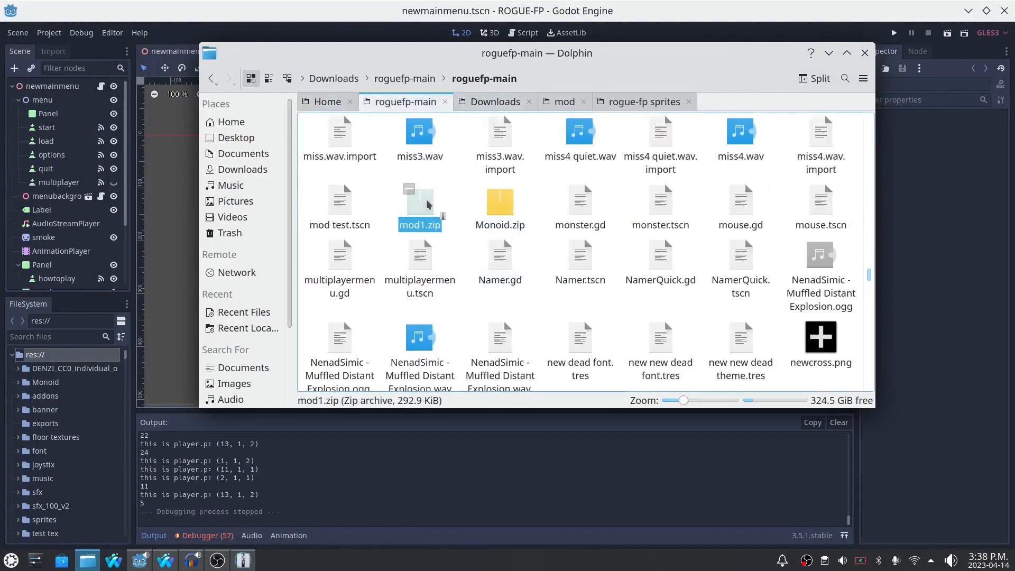
- Expand the sprites folder inside mod1.zip, examine its .png.import files, and close the archive
left_click(338, 268)
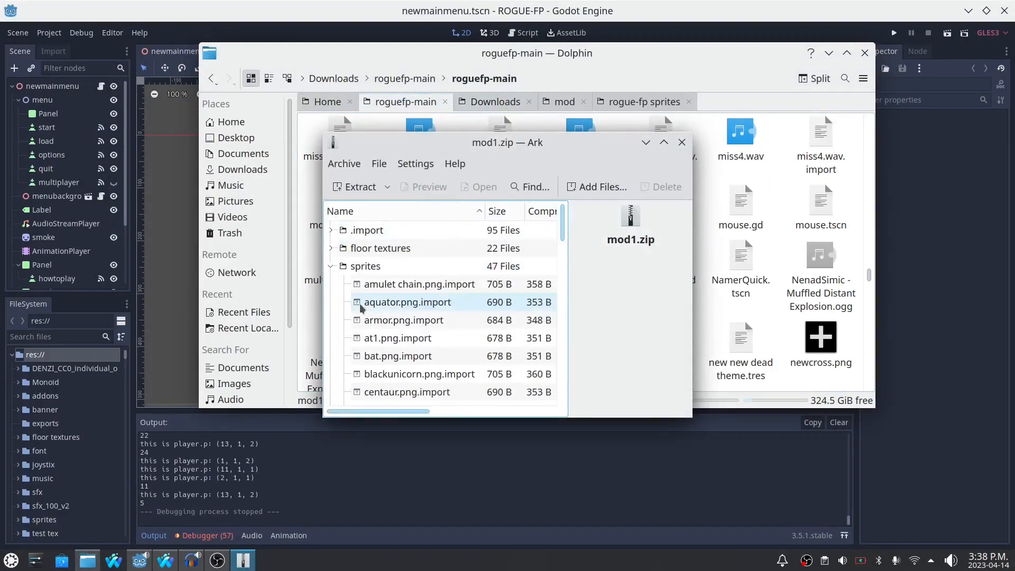
scroll(359, 299, "down", 3)
left_click(369, 324)
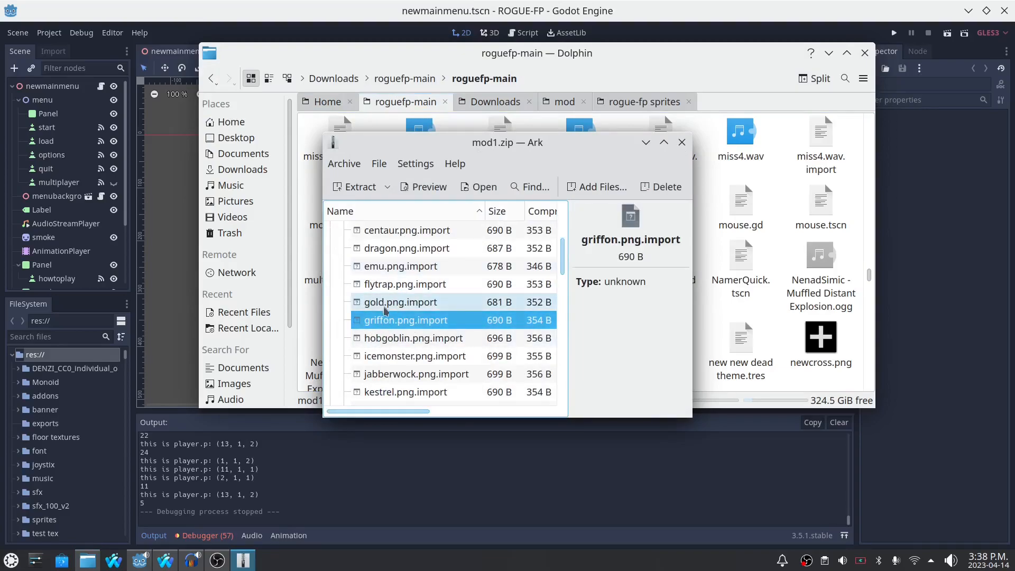
scroll(422, 300, "down", 3)
scroll(370, 319, "up", 3)
scroll(395, 284, "up", 1)
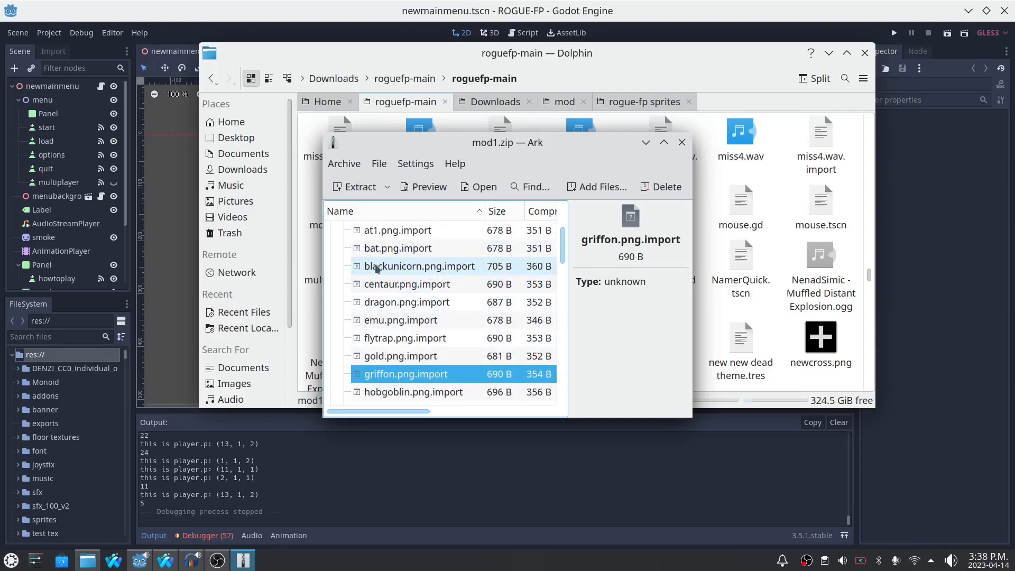
scroll(395, 270, "down", 4)
scroll(403, 279, "up", 2)
left_click(387, 304)
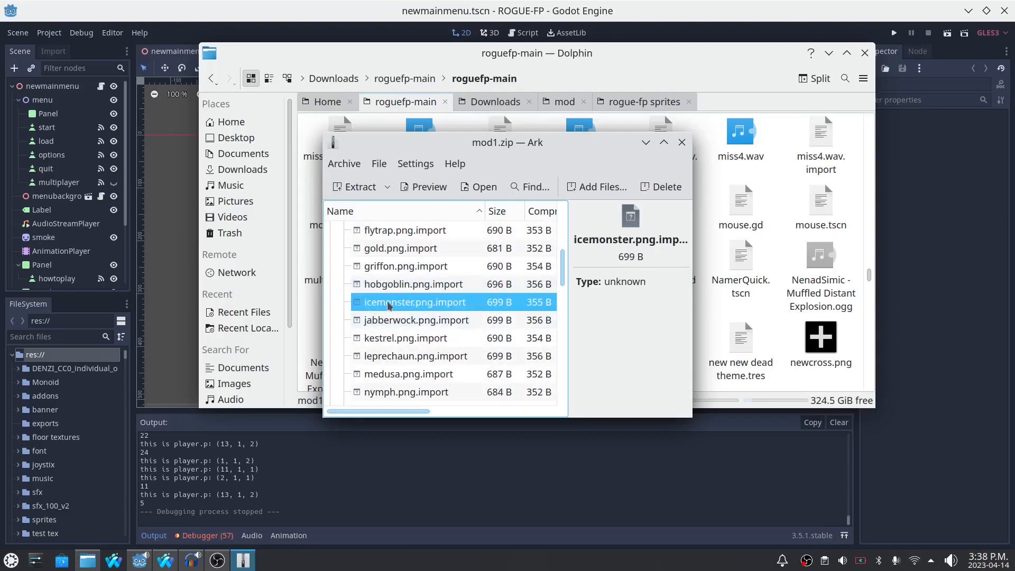
scroll(392, 305, "down", 6)
left_click(390, 299)
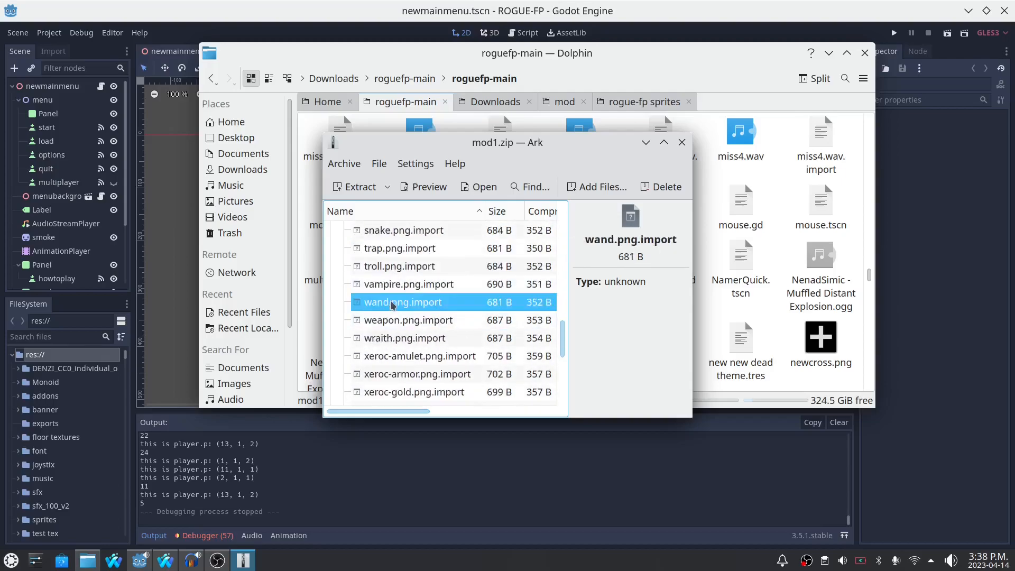
scroll(430, 280, "up", 2)
scroll(430, 280, "up", 5)
left_click(683, 143)
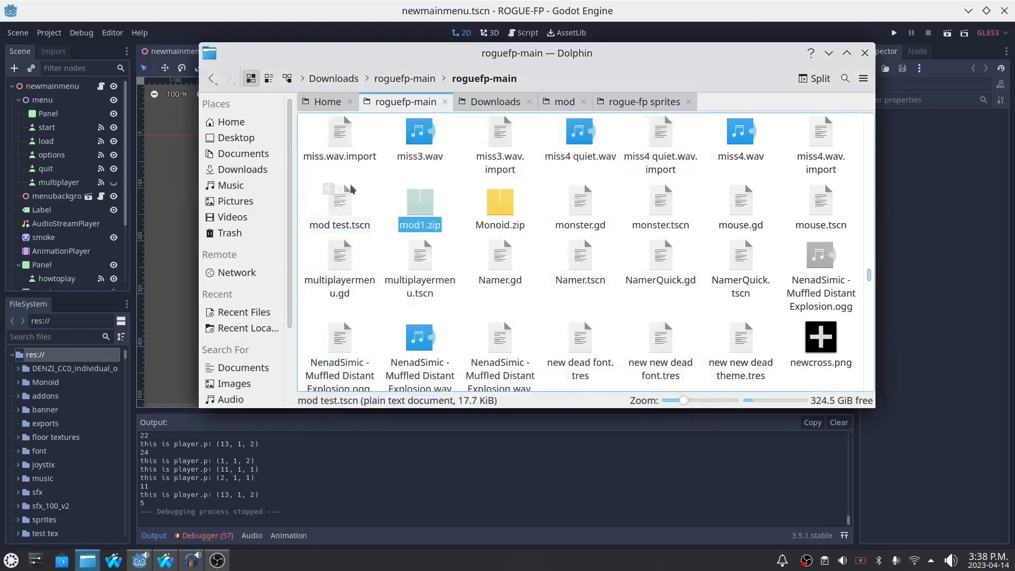
- Minimize the Dolphin window to return to the ROGUE-FP project in Godot
left_click_drag(372, 58, 358, 166)
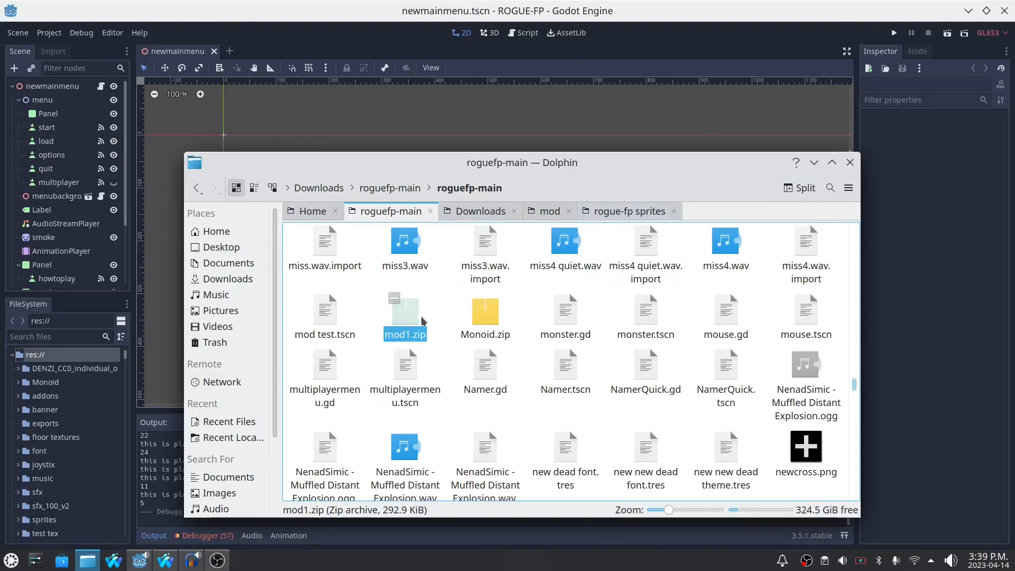
left_click(814, 162)
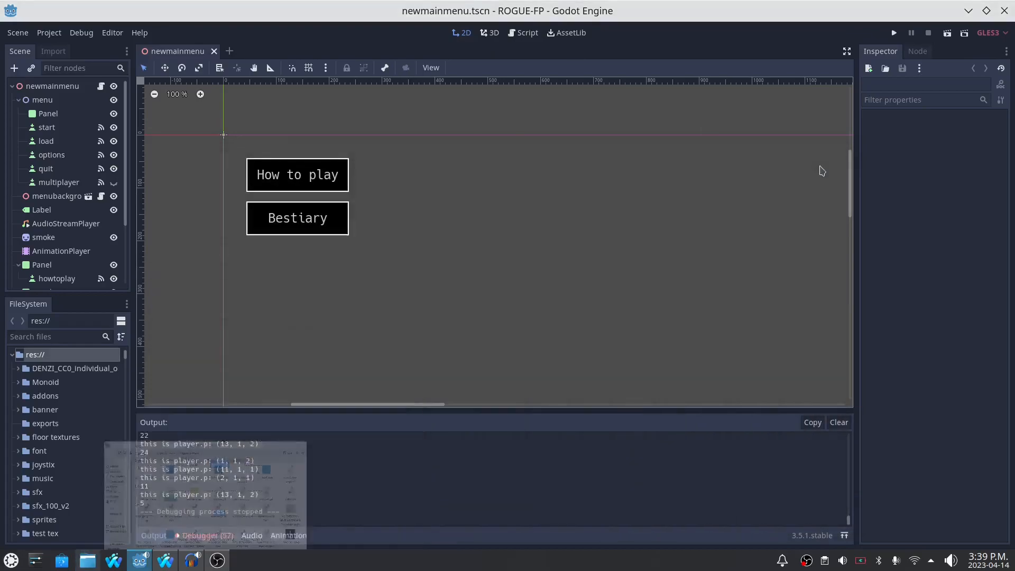
mouse_move(355, 405)
left_mouse_down()
mouse_move(333, 410)
mouse_move(344, 413)
left_mouse_up()
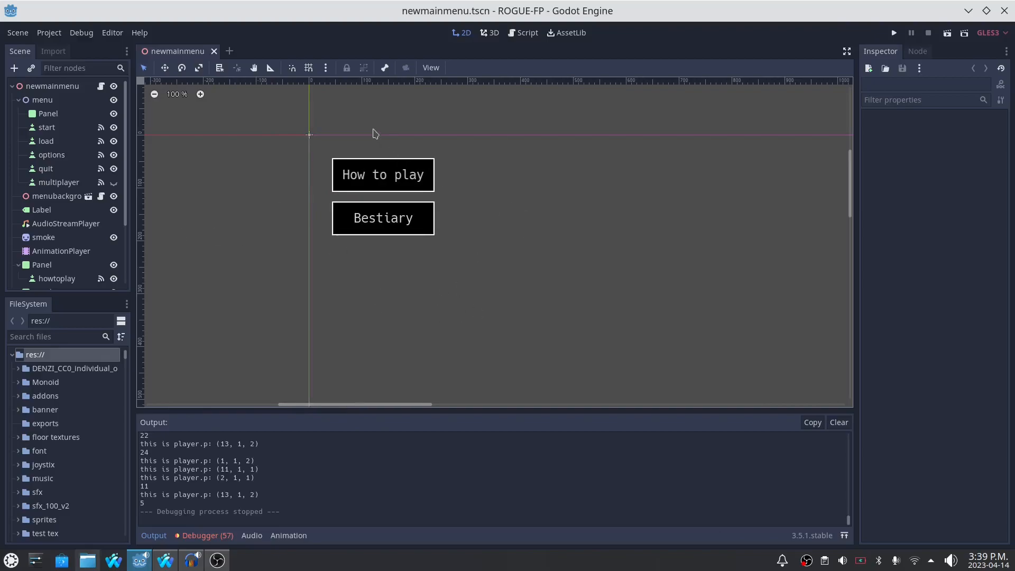
scroll(36, 466, "down", 3)
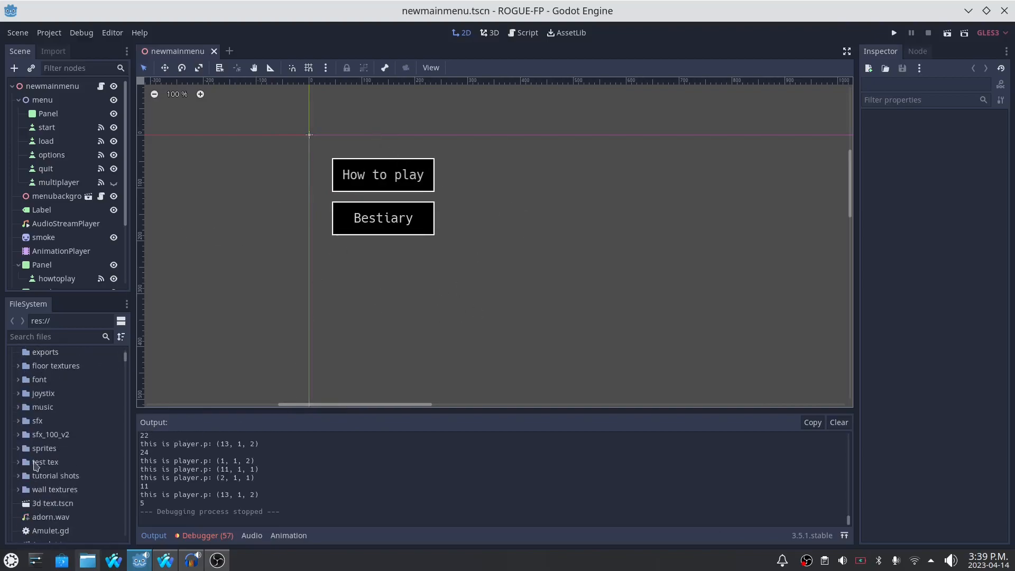
scroll(36, 466, "up", 3)
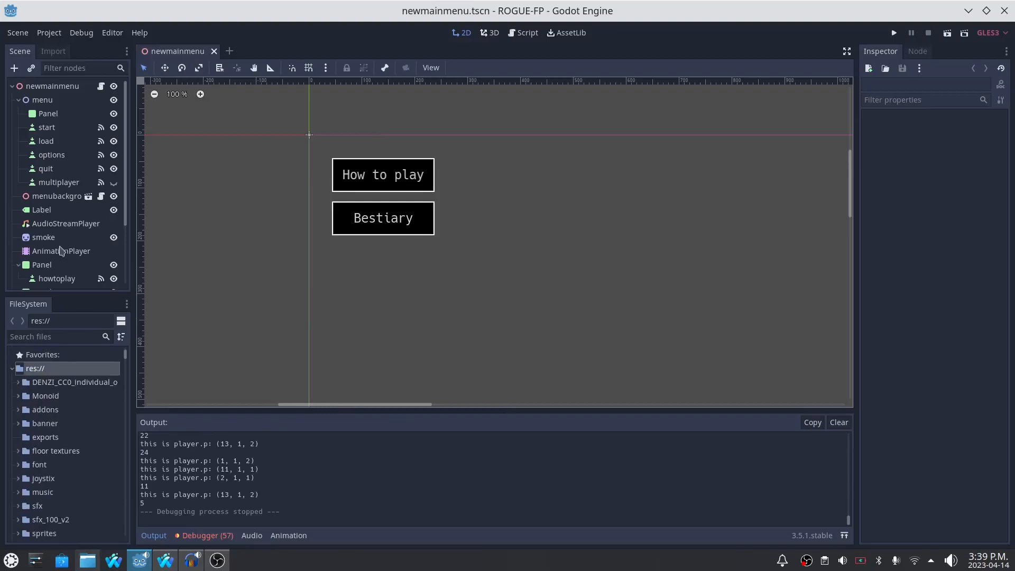
left_click(62, 252)
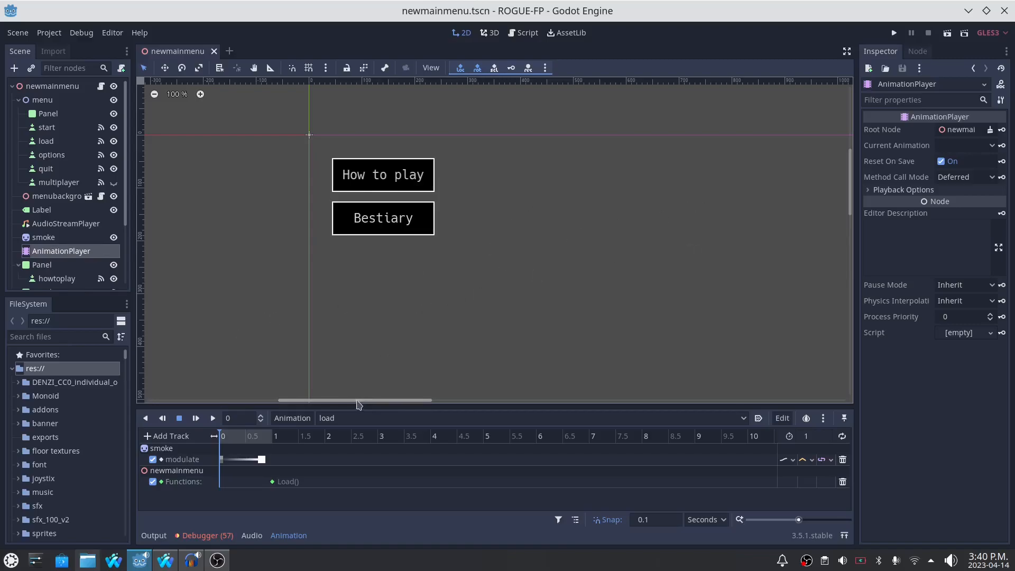
left_click_drag(359, 399, 363, 405)
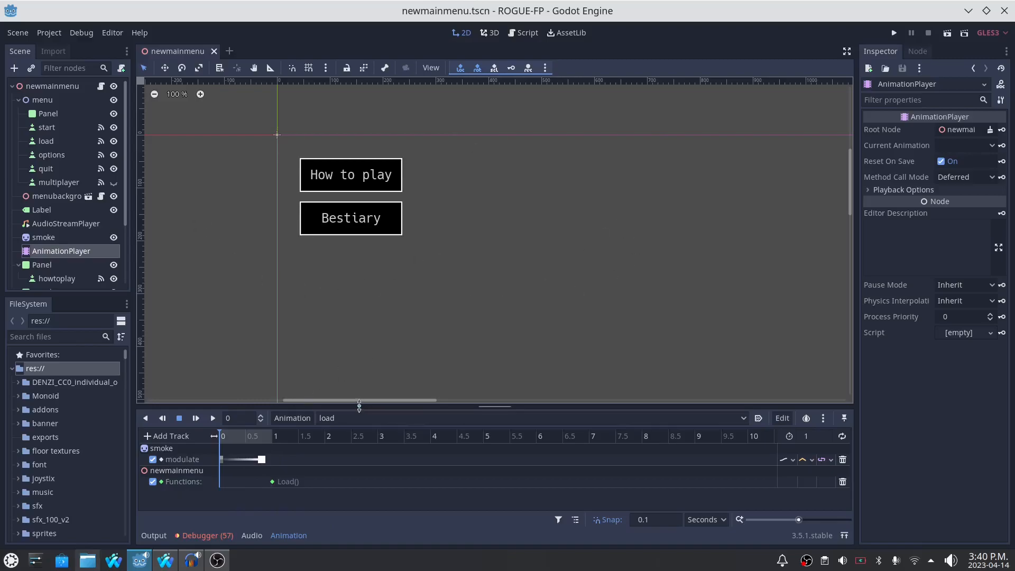
scroll(332, 401, "left", 4)
scroll(331, 400, "right", 5)
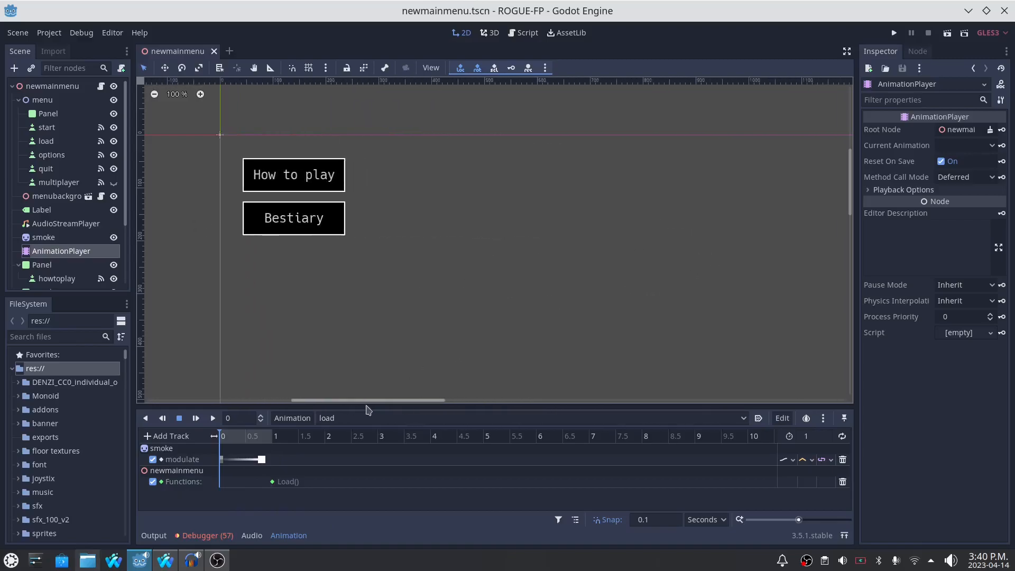
scroll(523, 347, "down", 1)
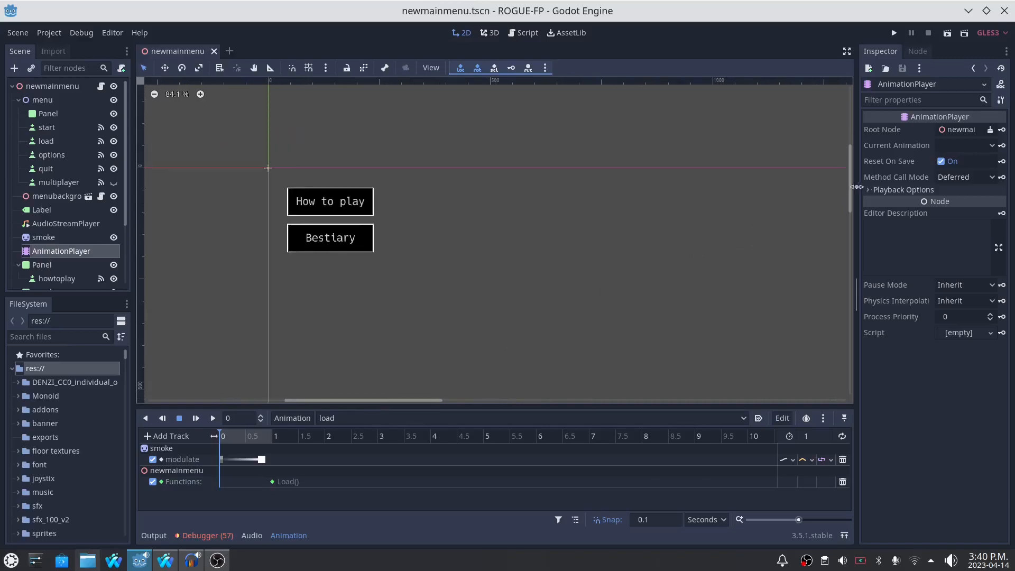
scroll(370, 401, "right", 2)
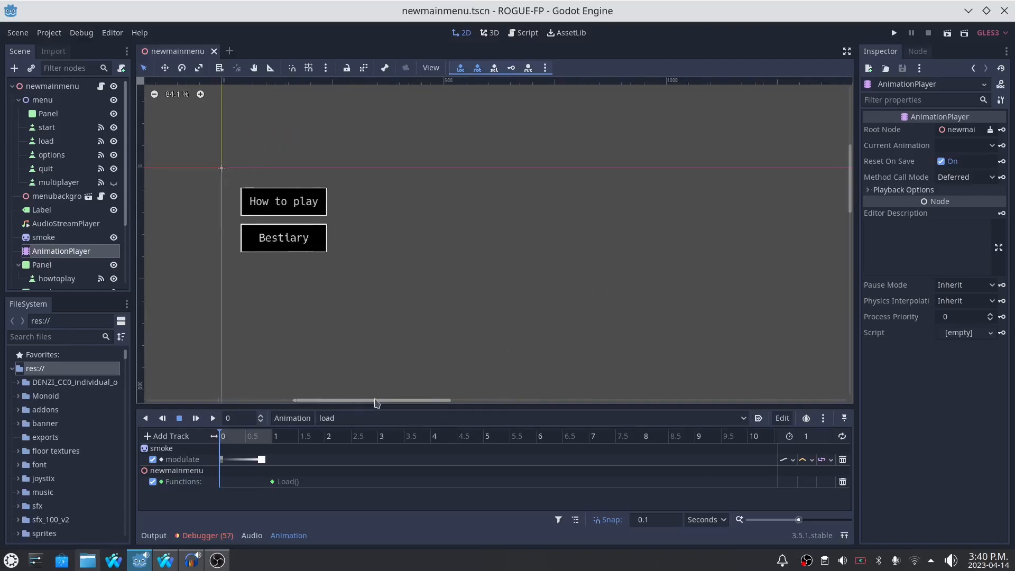
left_click_drag(848, 196, 848, 206)
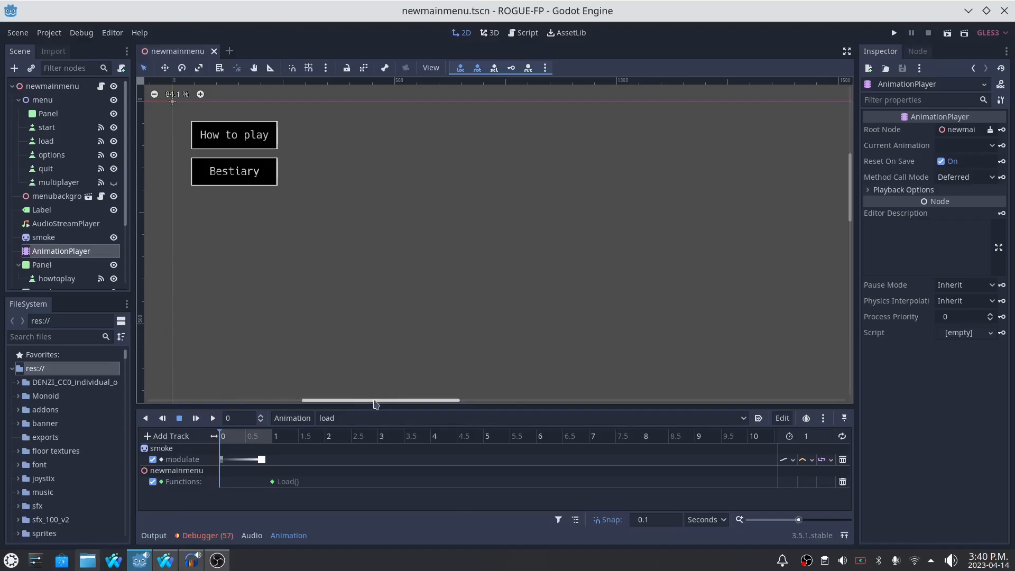
left_click_drag(377, 405, 379, 404)
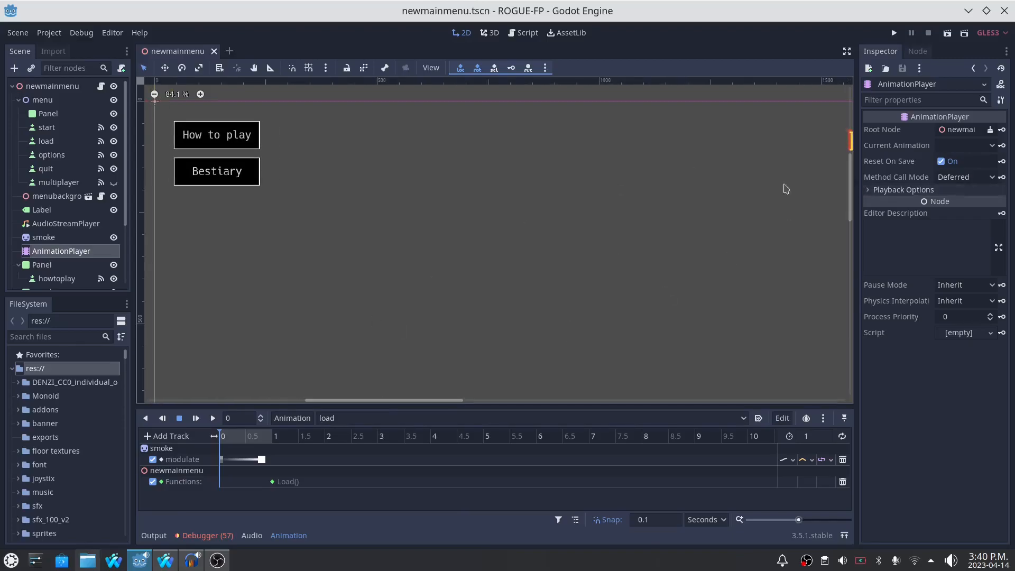
left_click_drag(386, 400, 386, 401)
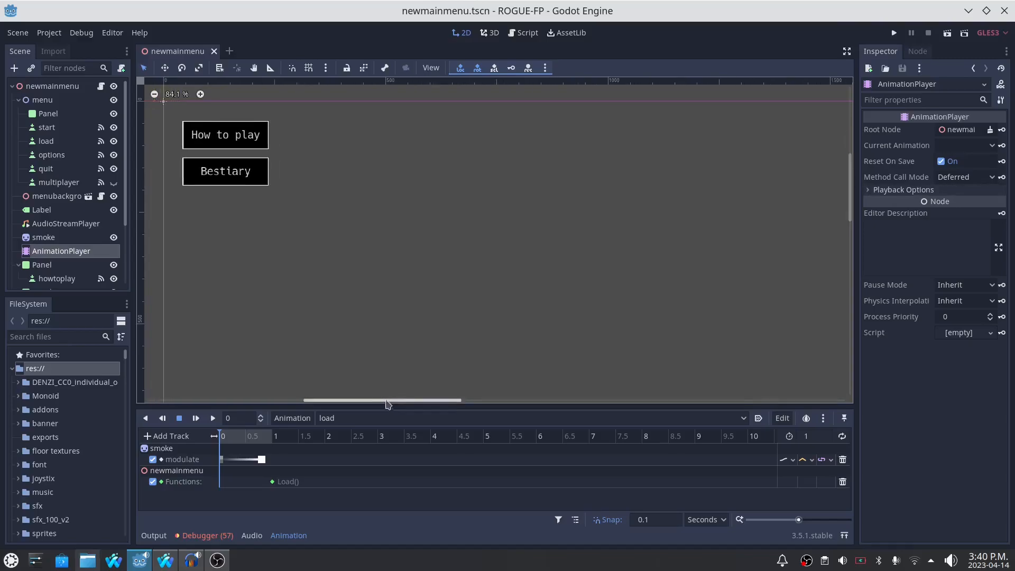